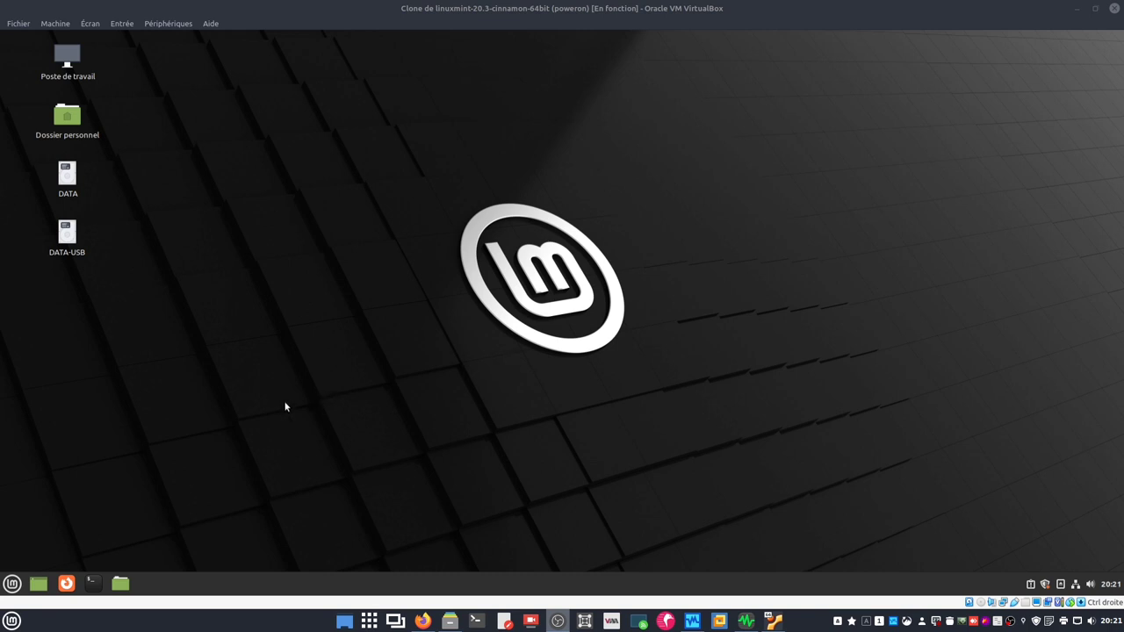
# - Open the software manager, go to the Flatpak category and search it for "vort"
pyautogui.click(12, 583)
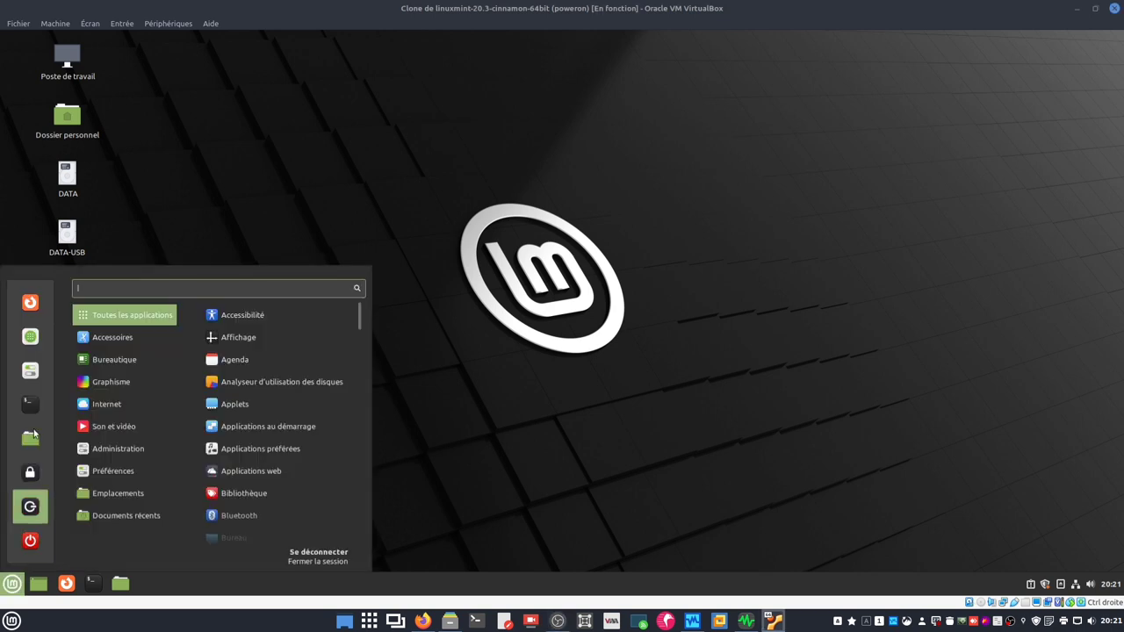
pyautogui.click(31, 343)
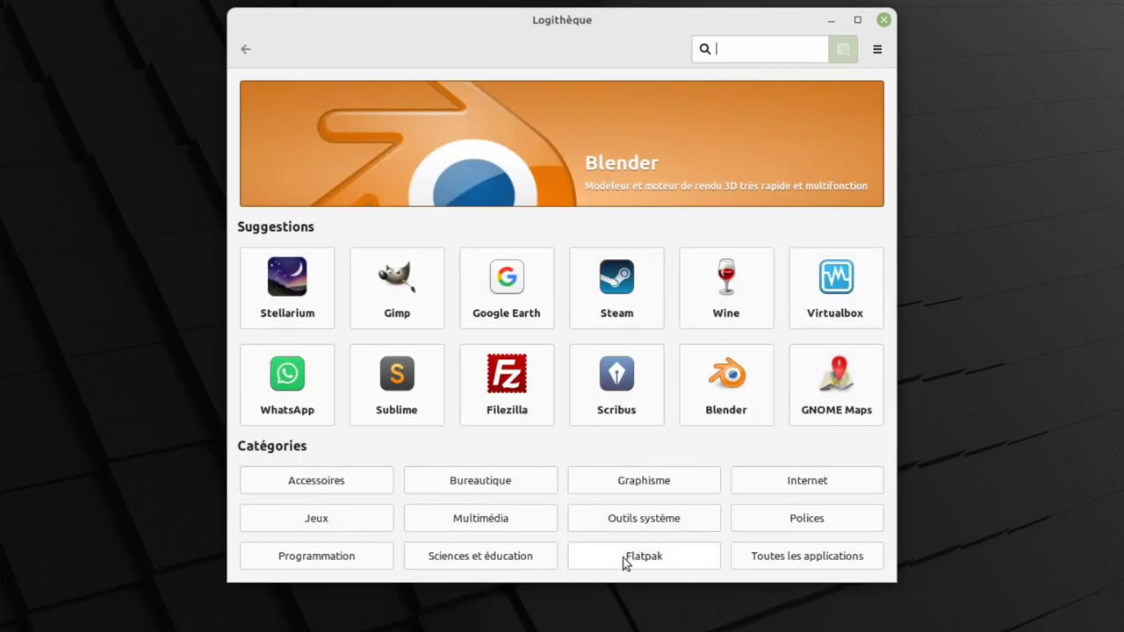
pyautogui.click(625, 562)
pyautogui.click(758, 47)
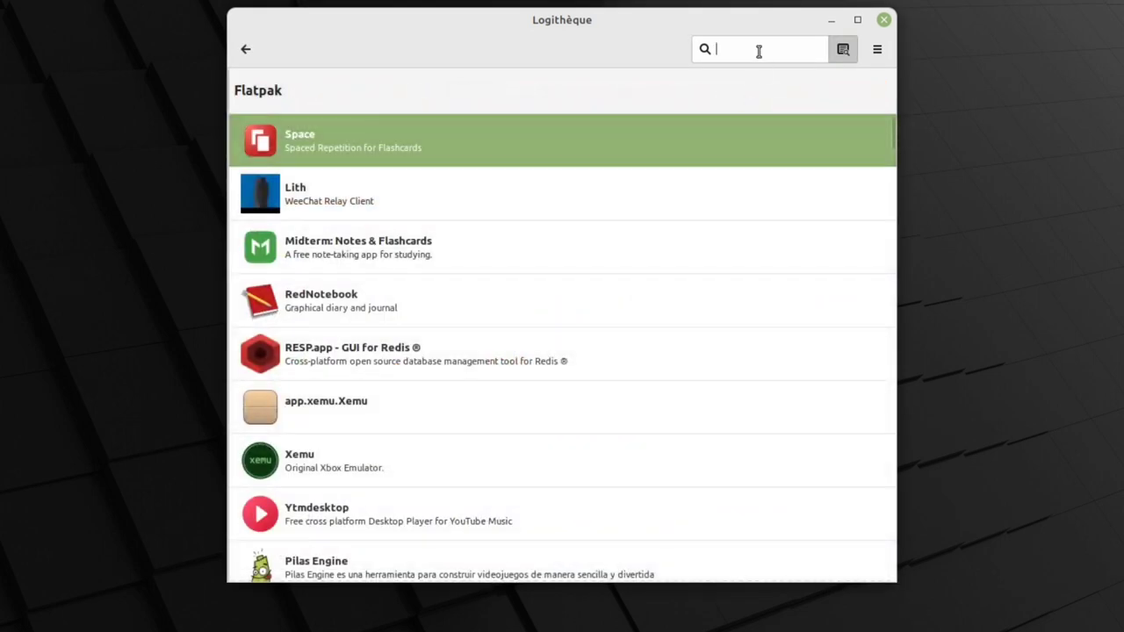
pyautogui.write('vort')
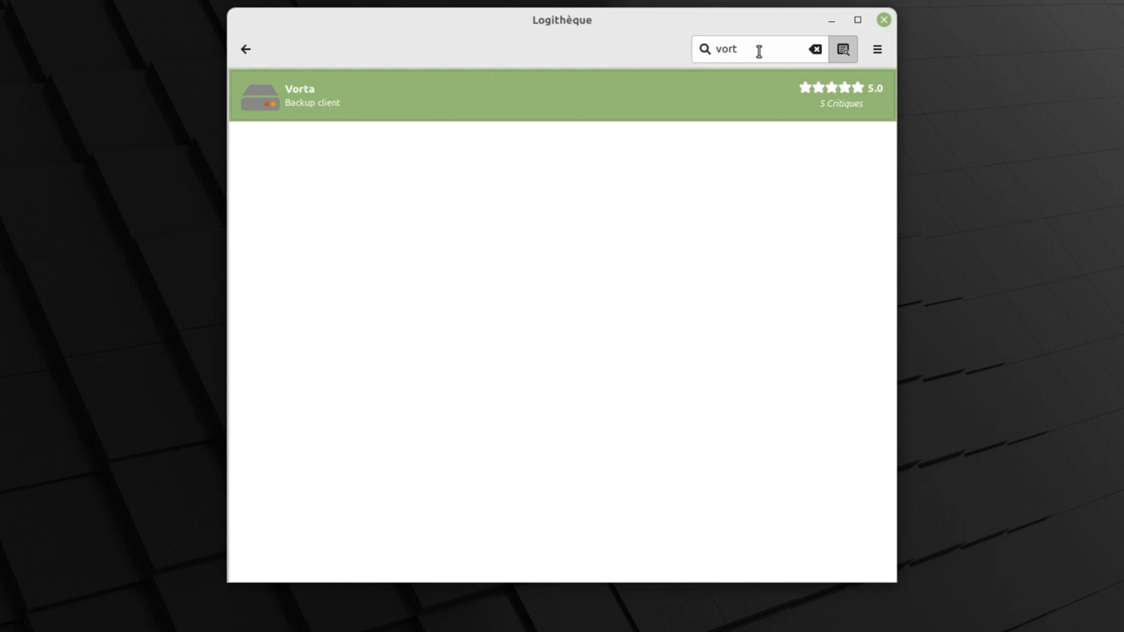
# - Install the Vorta backup client as a Flatpak and accept the additional installation prompt
pyautogui.click(637, 97)
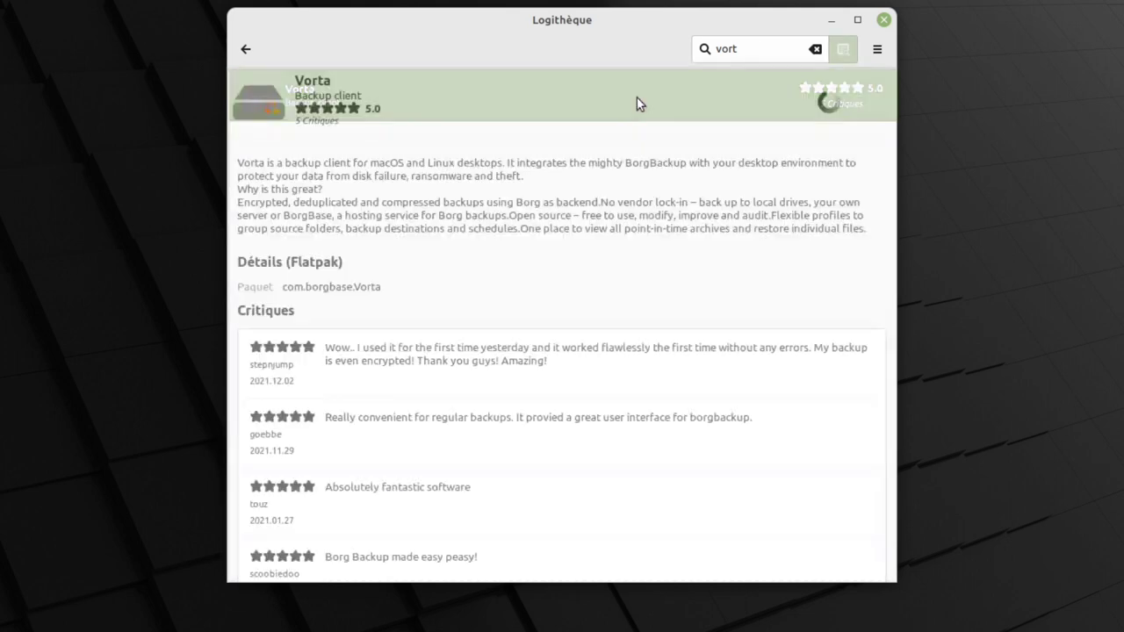
pyautogui.click(833, 104)
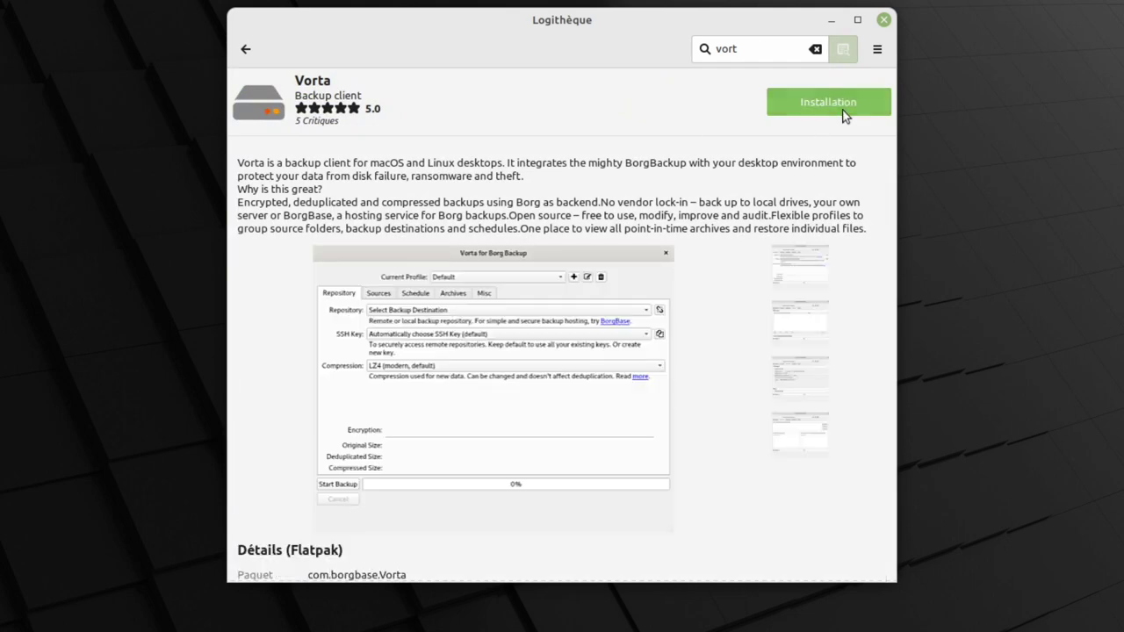
pyautogui.click(719, 453)
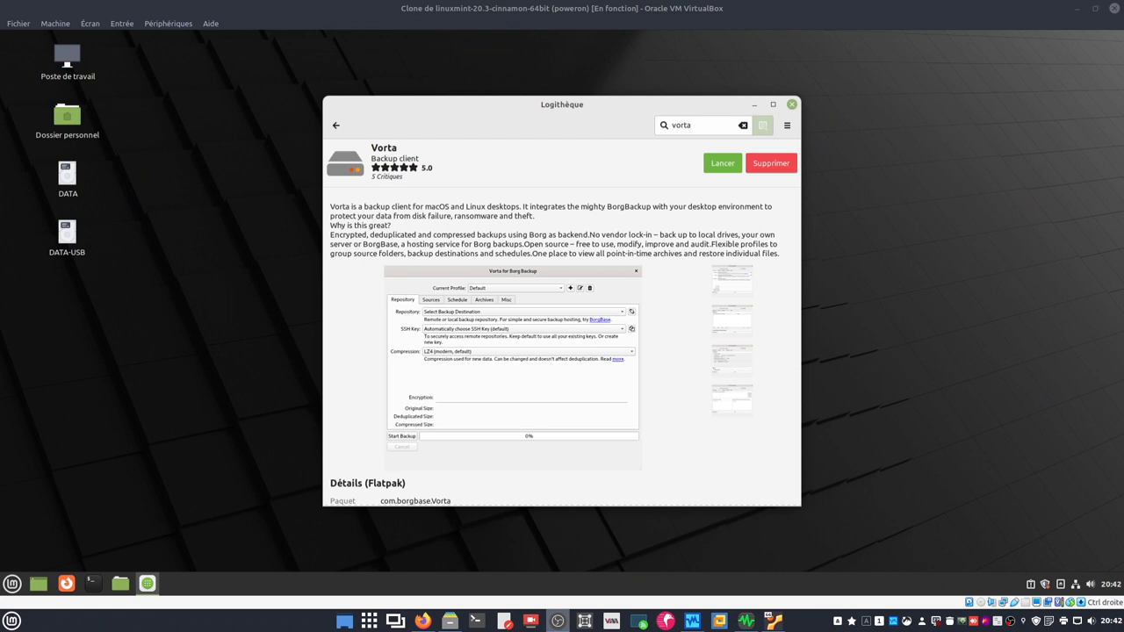
# - Launch the installed Vorta application and close the software manager
pyautogui.click(721, 166)
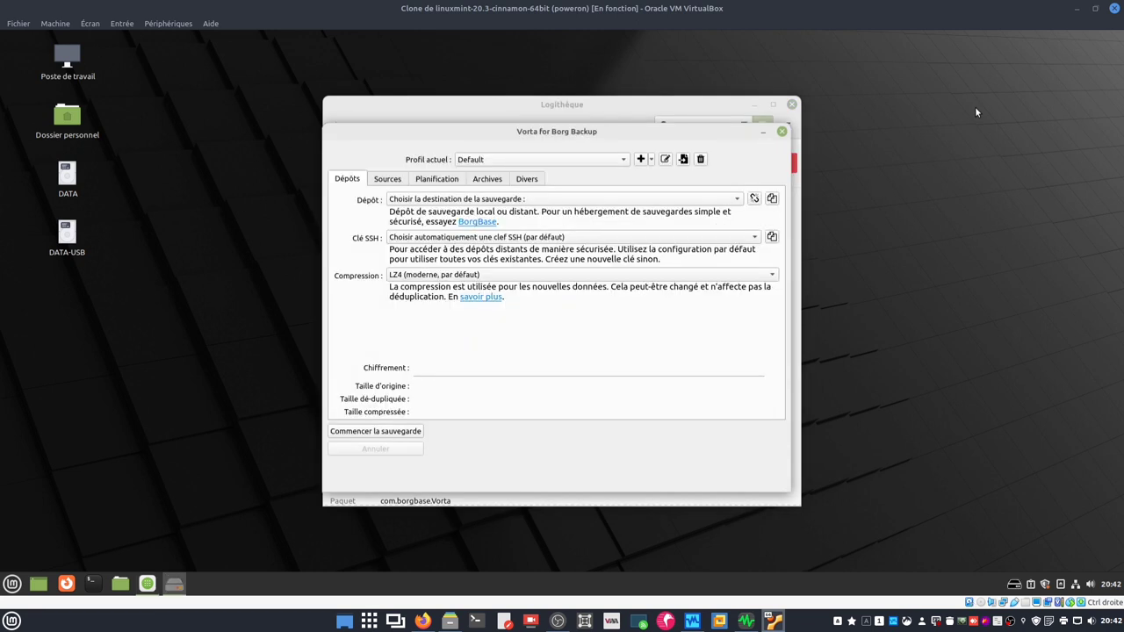
pyautogui.click(793, 105)
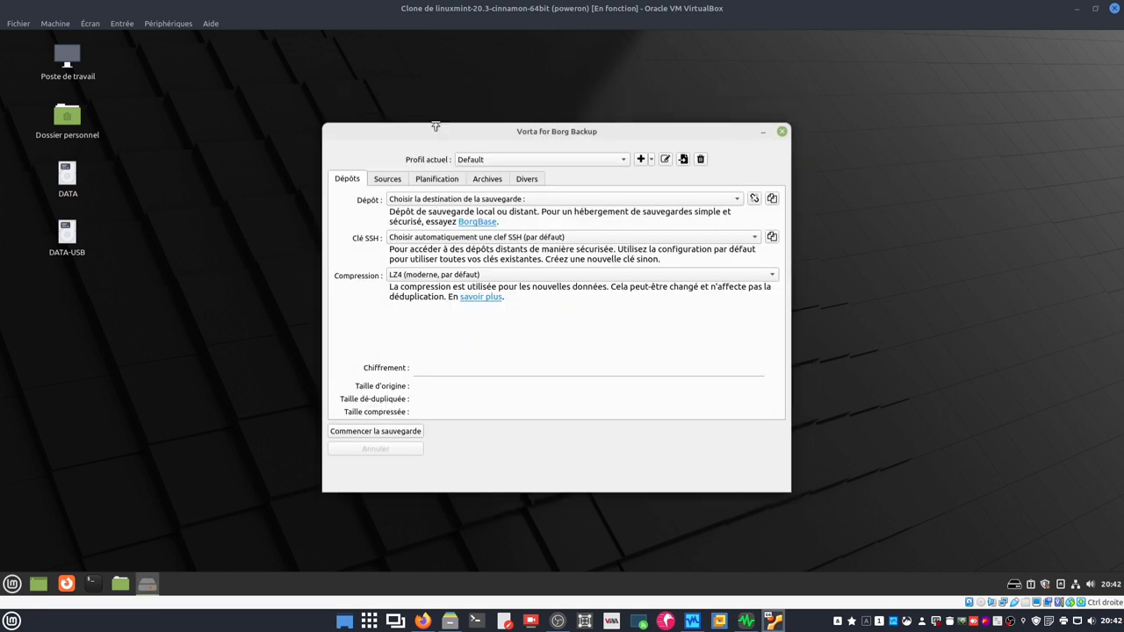
pyautogui.moveTo(121, 165); pyautogui.dragTo(39, 304)
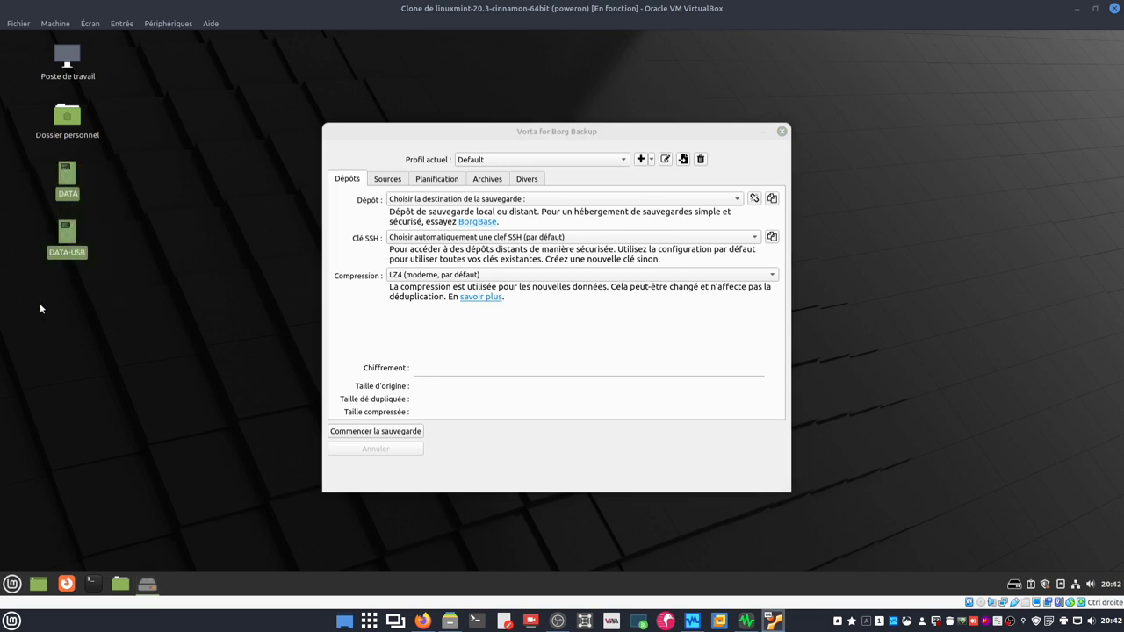
pyautogui.click(207, 312)
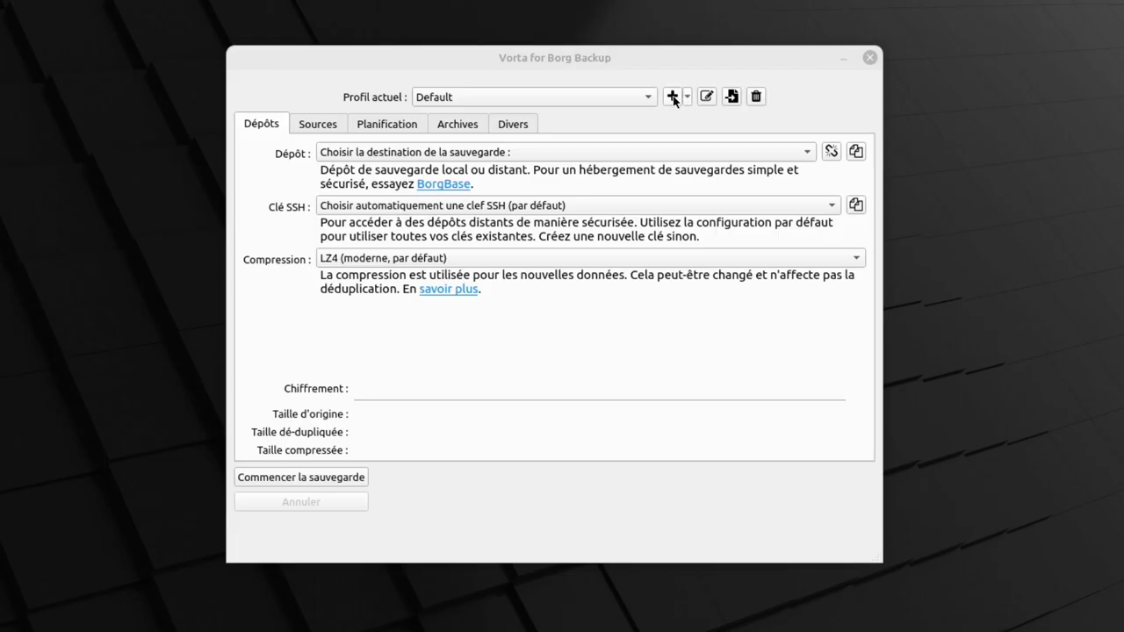
# - Rename the Default backup profile as home-local and save it
pyautogui.click(555, 95)
pyautogui.click(714, 98)
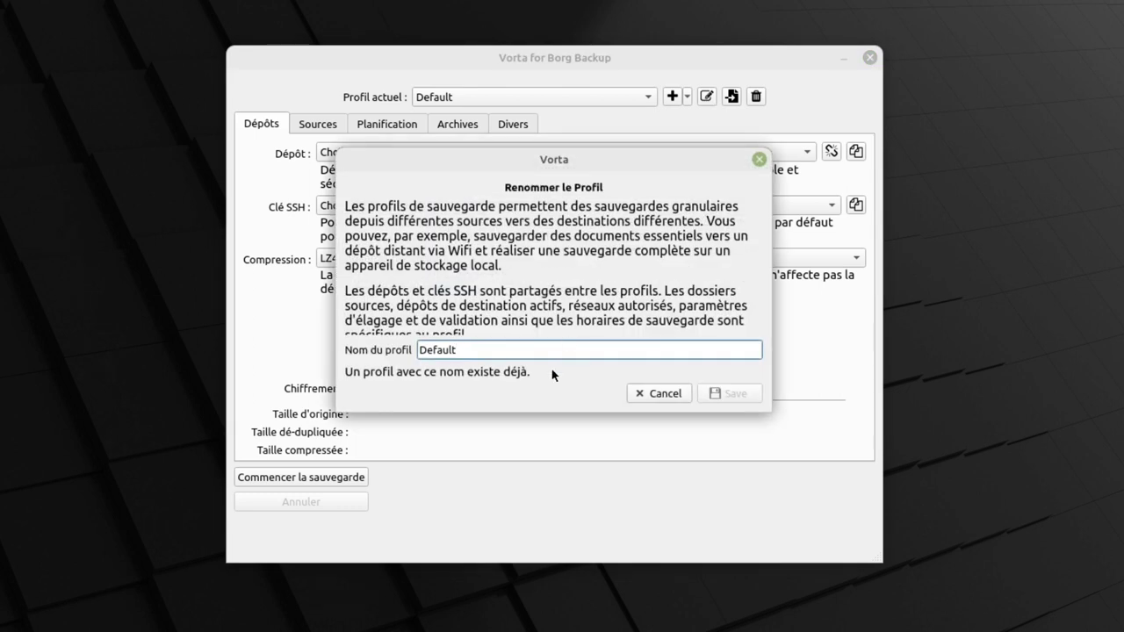
pyautogui.moveTo(503, 352); pyautogui.dragTo(392, 352)
pyautogui.write('home-lo')
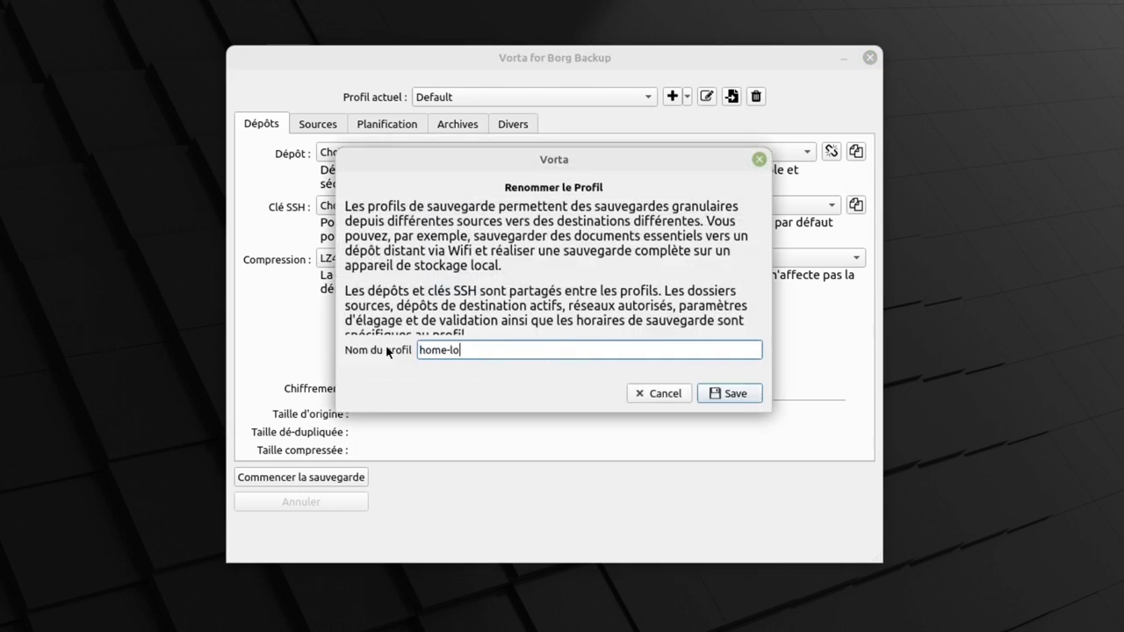
pyautogui.write('cal')
pyautogui.click(730, 394)
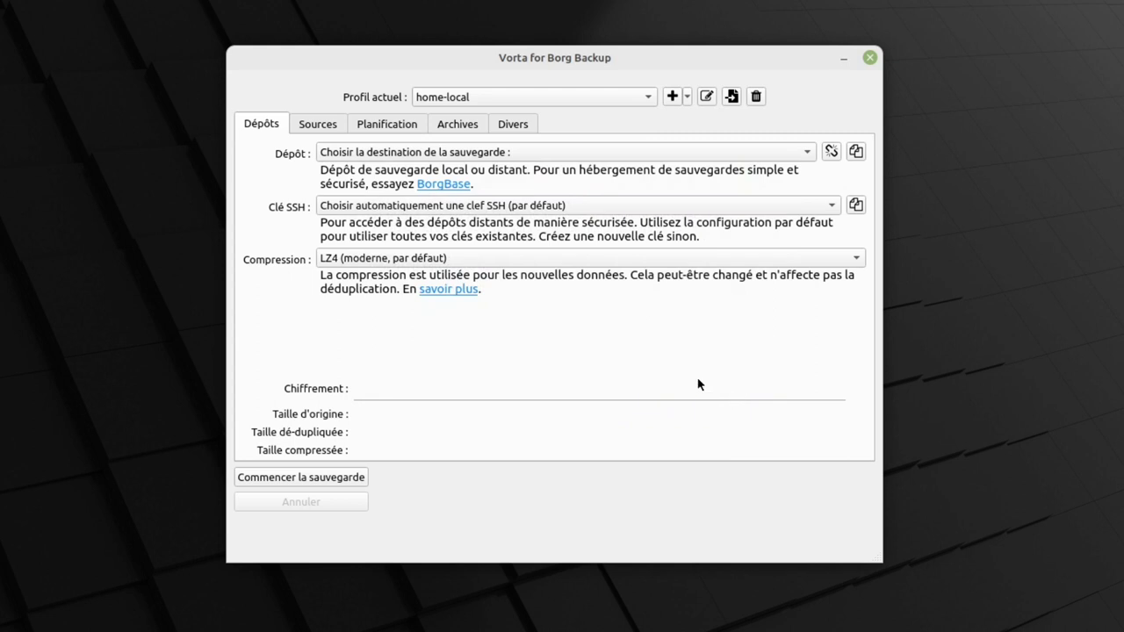
# - Start initializing a new repository and browse for its location to the bd33c618-9a82-459a-8b15-c1c00c34a95d folder inside /mnt
pyautogui.click(349, 155)
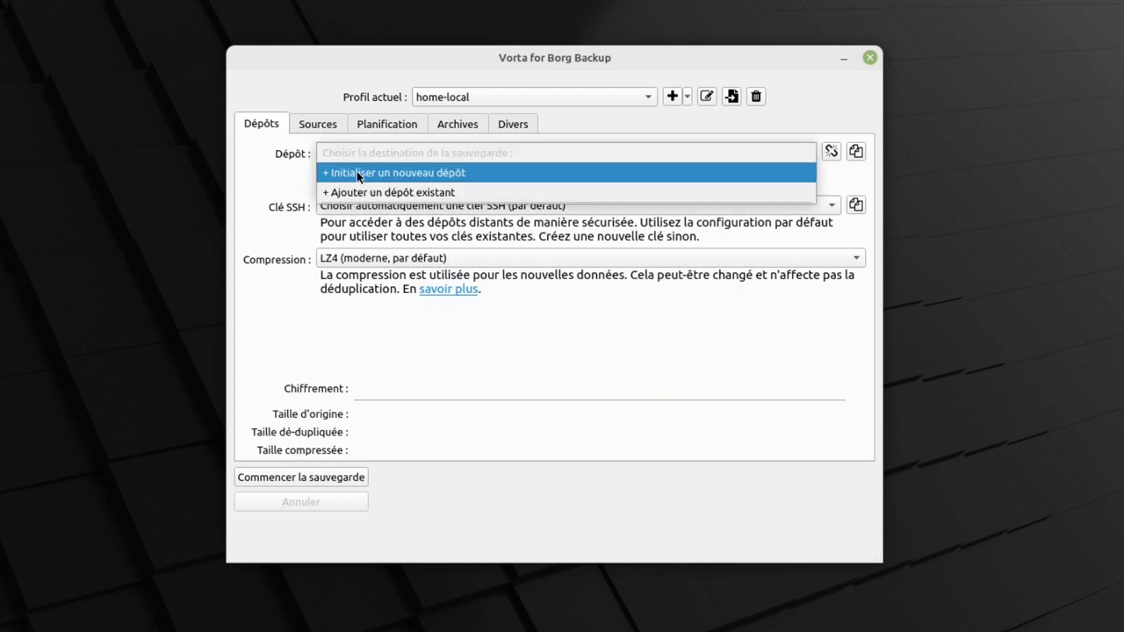
pyautogui.click(357, 173)
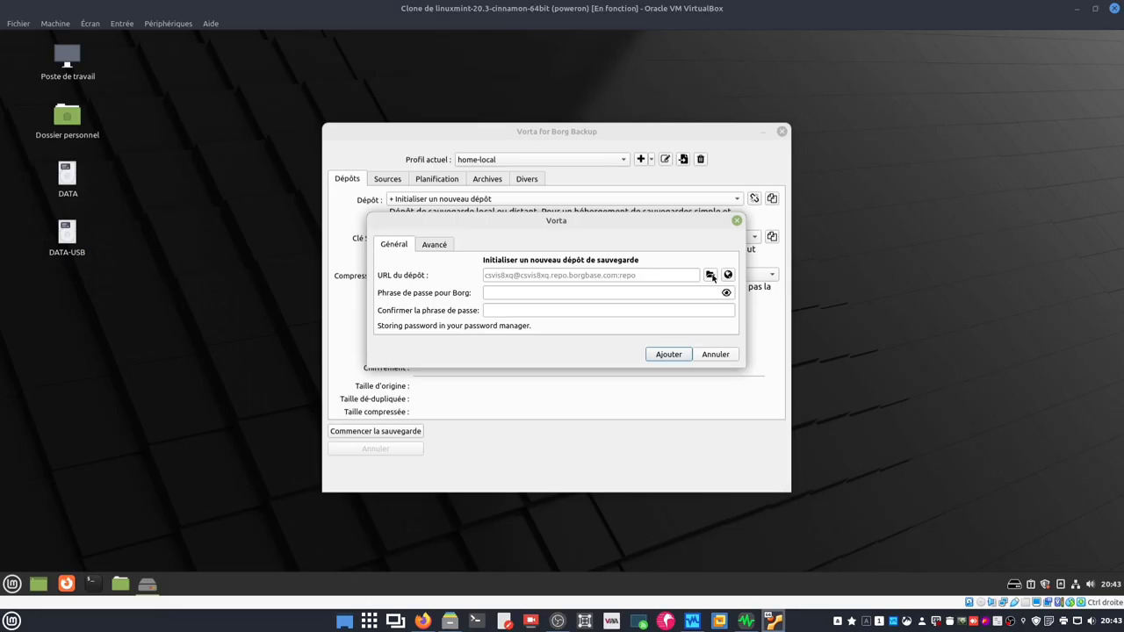
pyautogui.click(771, 256)
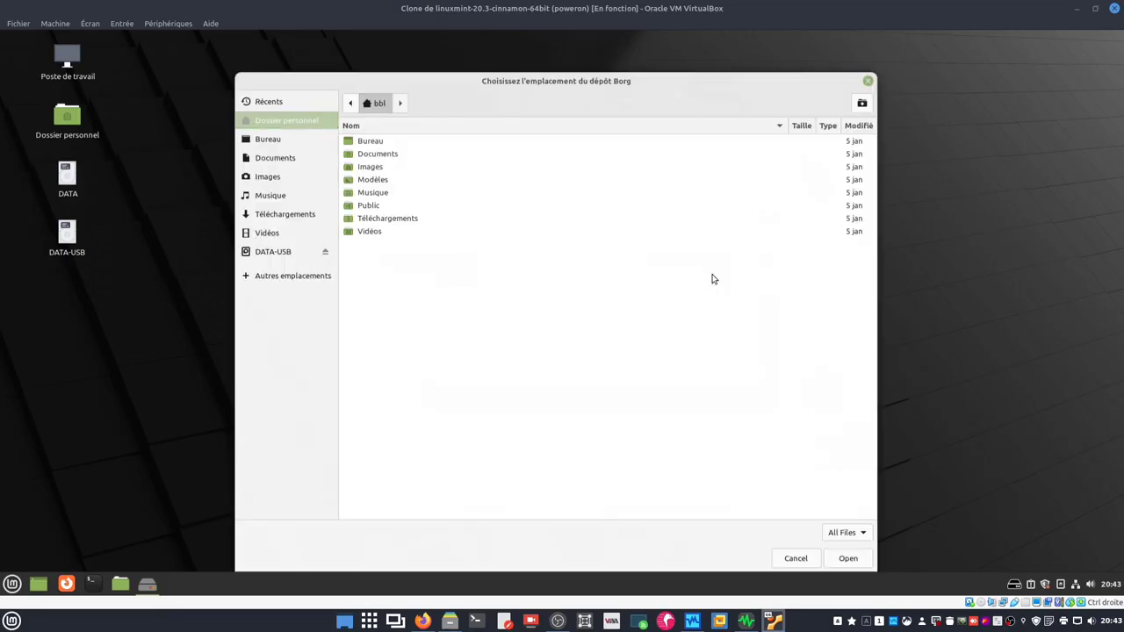
pyautogui.click(294, 278)
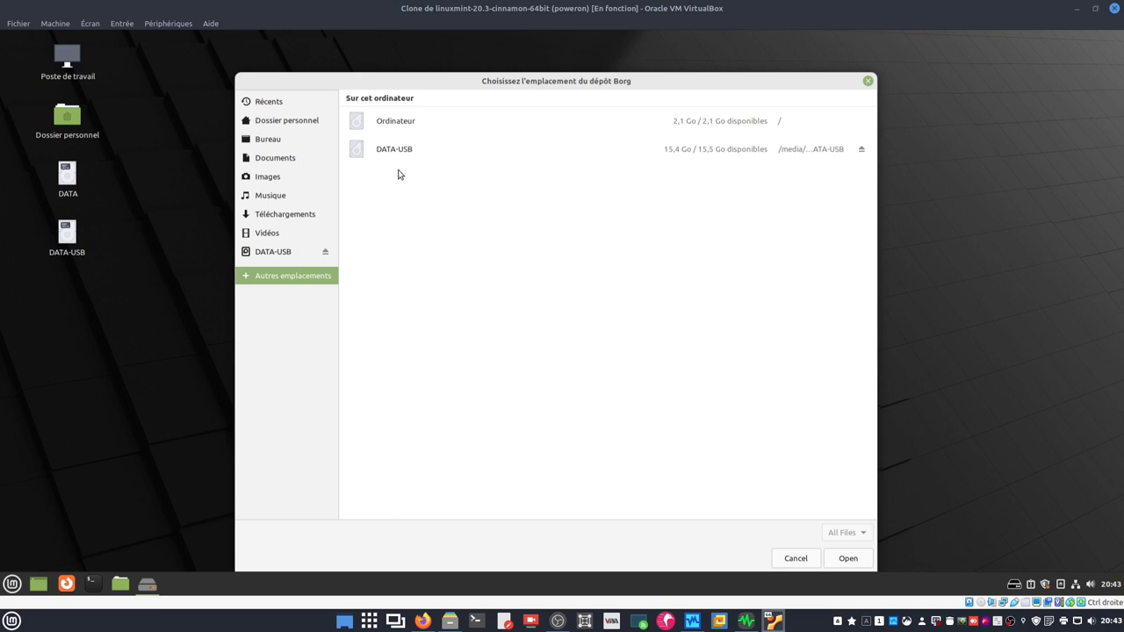
pyautogui.click(412, 123)
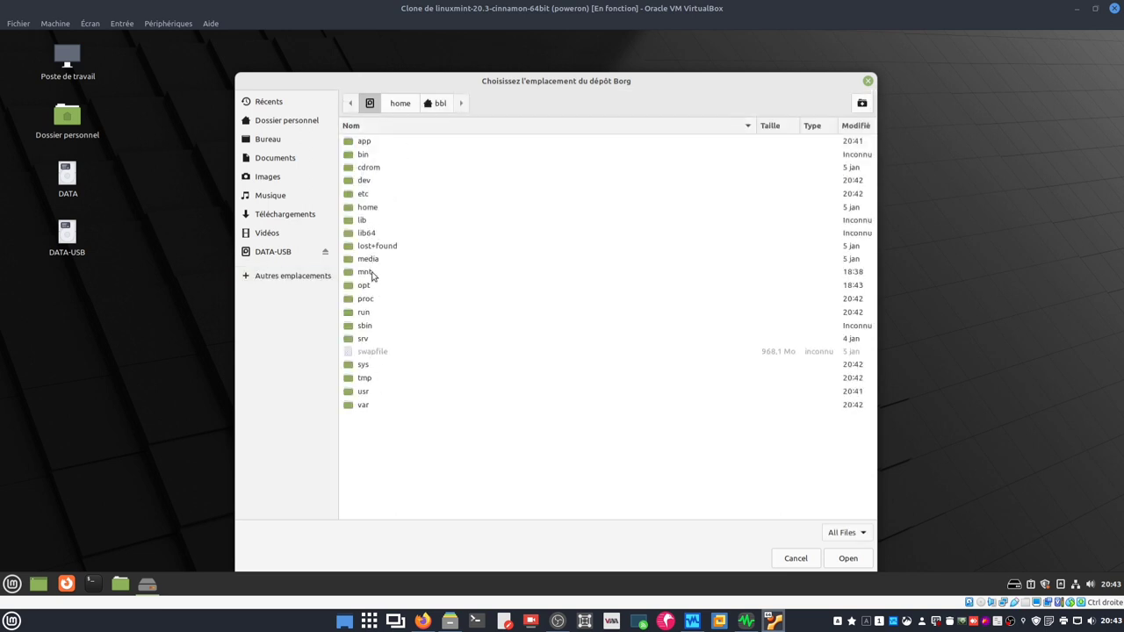
pyautogui.doubleClick(365, 274)
pyautogui.doubleClick(397, 143)
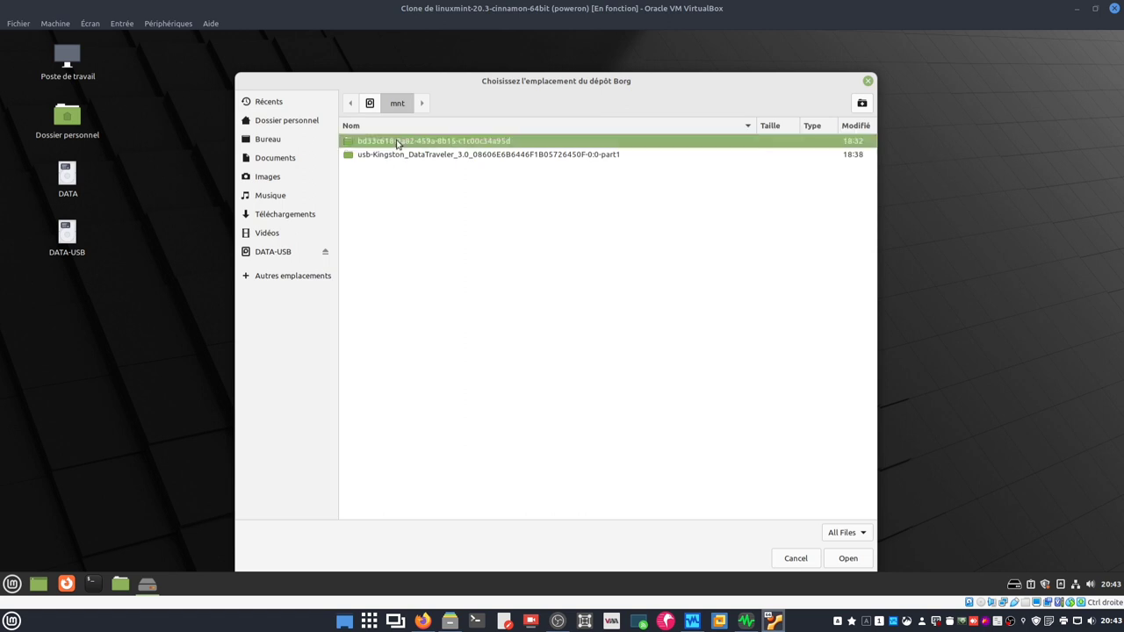
# - Create a folder named Vorta in this location, choose it for the repository, and unlock the login keyring with its password
pyautogui.click(863, 105)
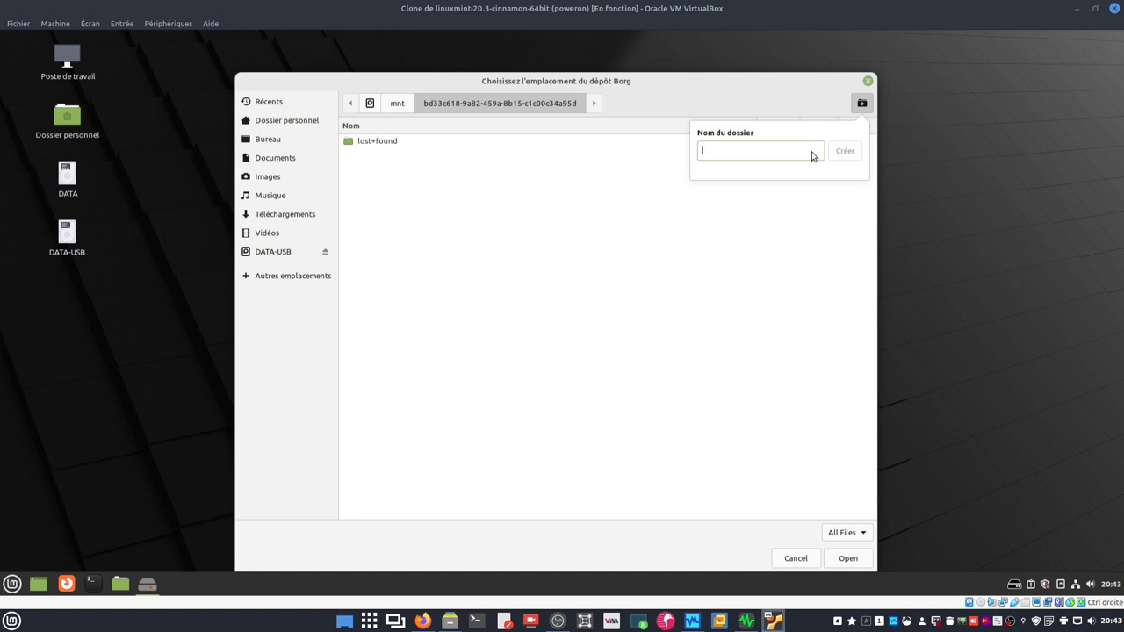
pyautogui.write('Vorta')
pyautogui.press('Return')
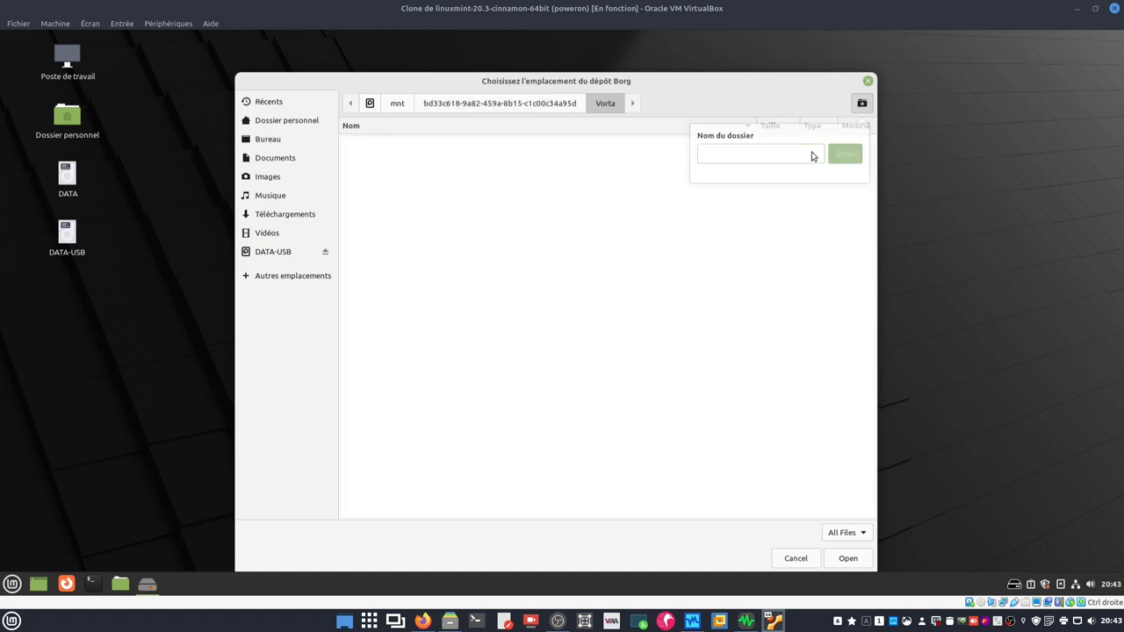
pyautogui.click(865, 559)
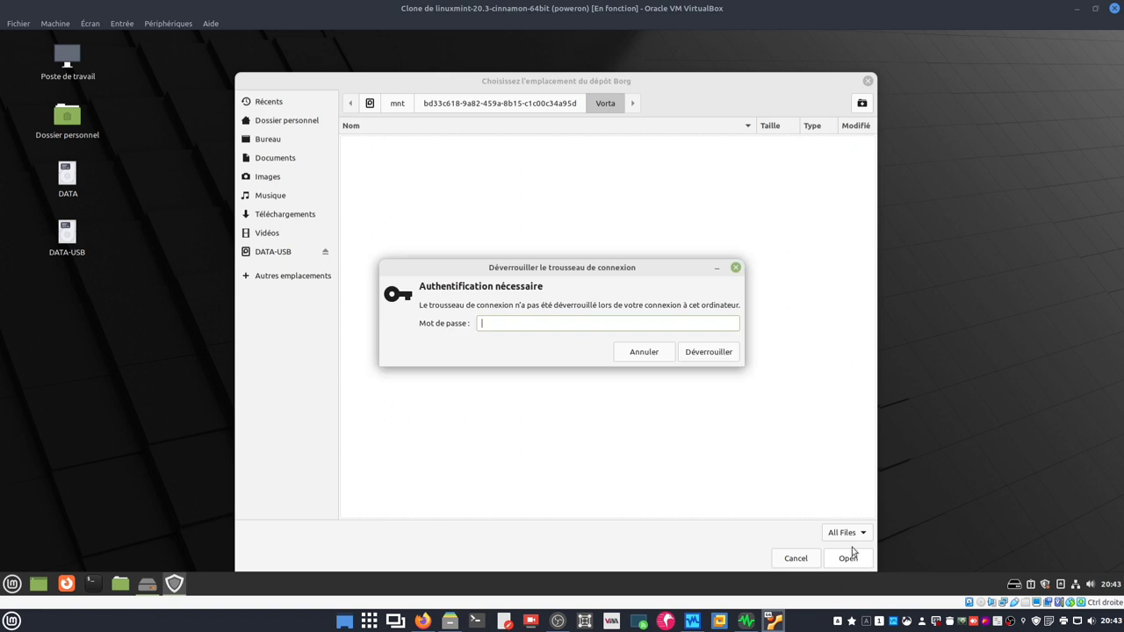
pyautogui.write('••••••')
pyautogui.press('Return')
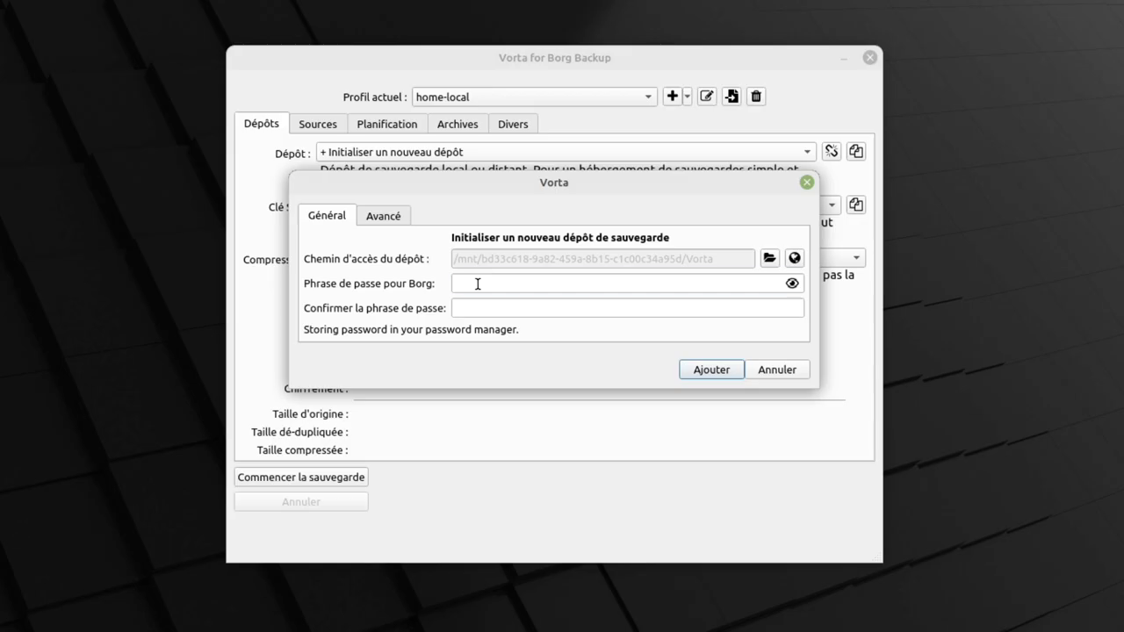
# - Enter and confirm the Borg passphrase, then add the repository with Repokey-Blake2 encryption
pyautogui.click(507, 293)
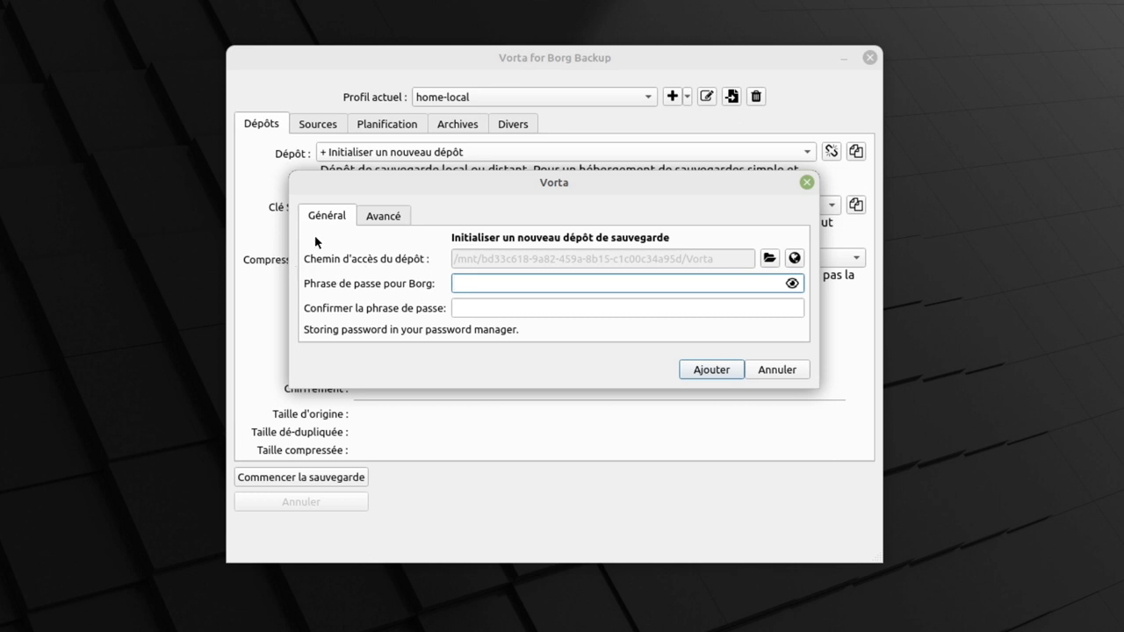
pyautogui.write('••••••')
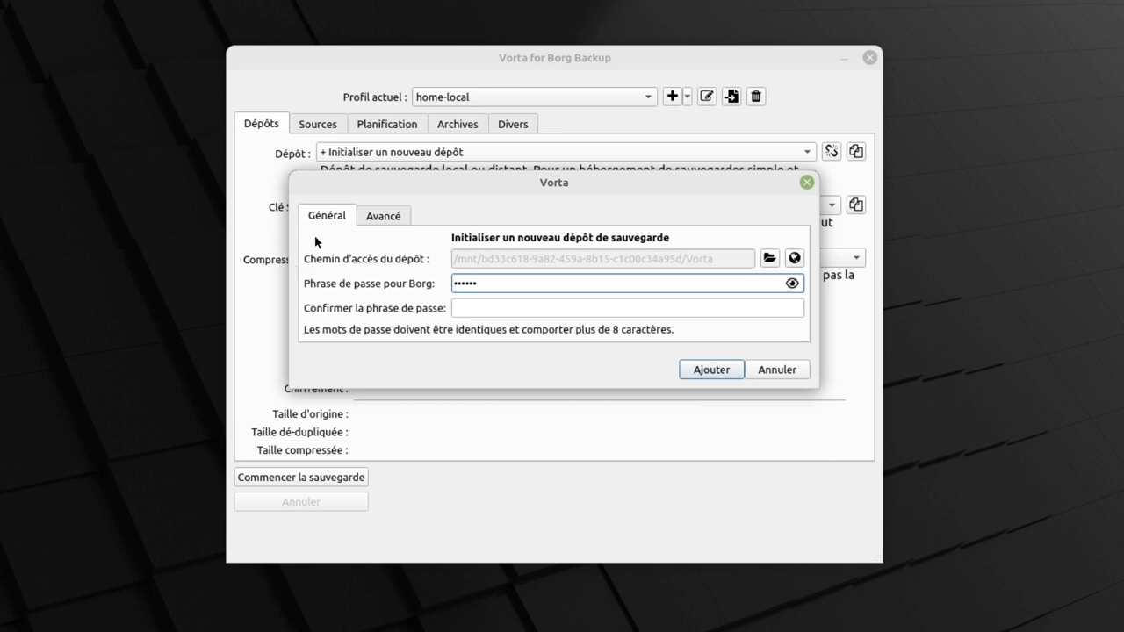
pyautogui.write('••••••')
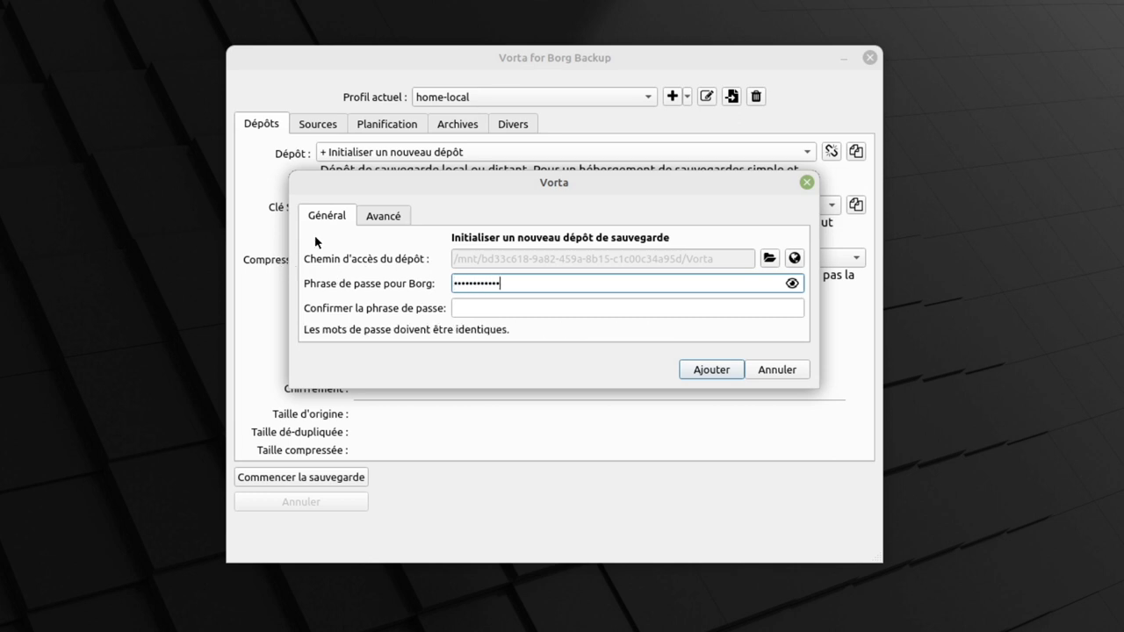
pyautogui.press('Tab')
pyautogui.write('••••••••')
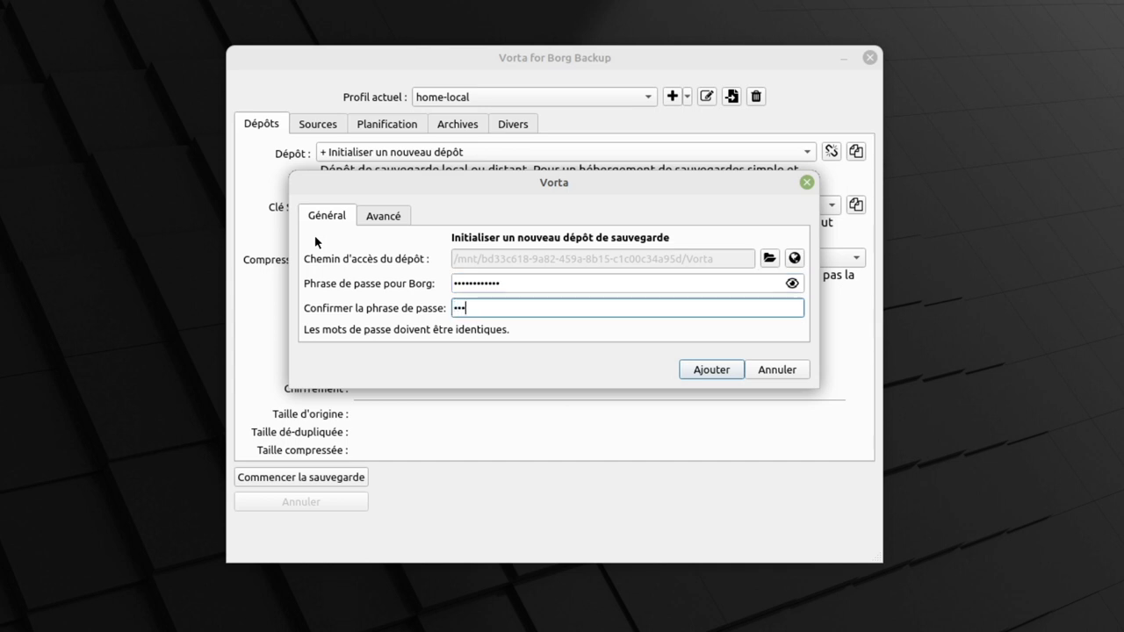
pyautogui.write('••••')
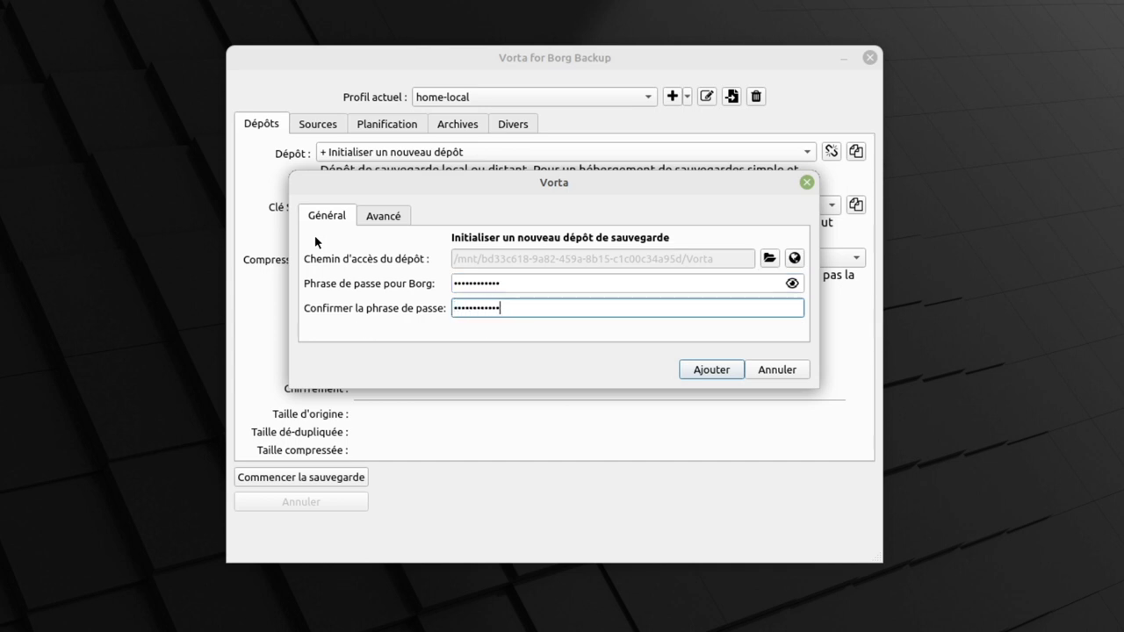
pyautogui.click(401, 221)
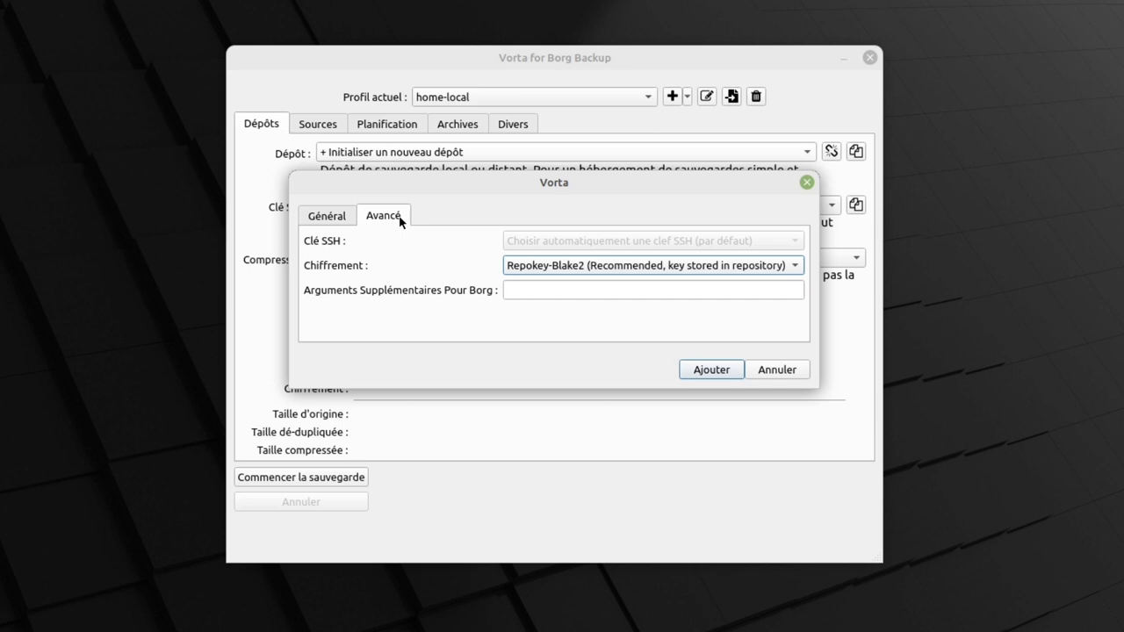
pyautogui.click(692, 367)
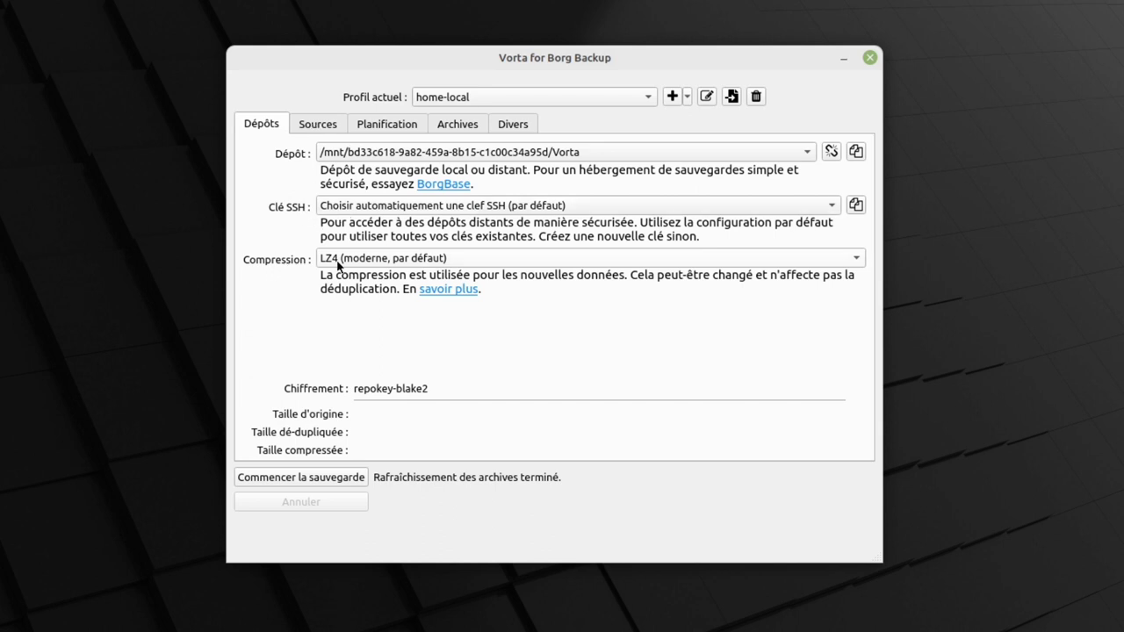
# - Add the personal home folder as a source folder of the home-local profile
pyautogui.click(331, 129)
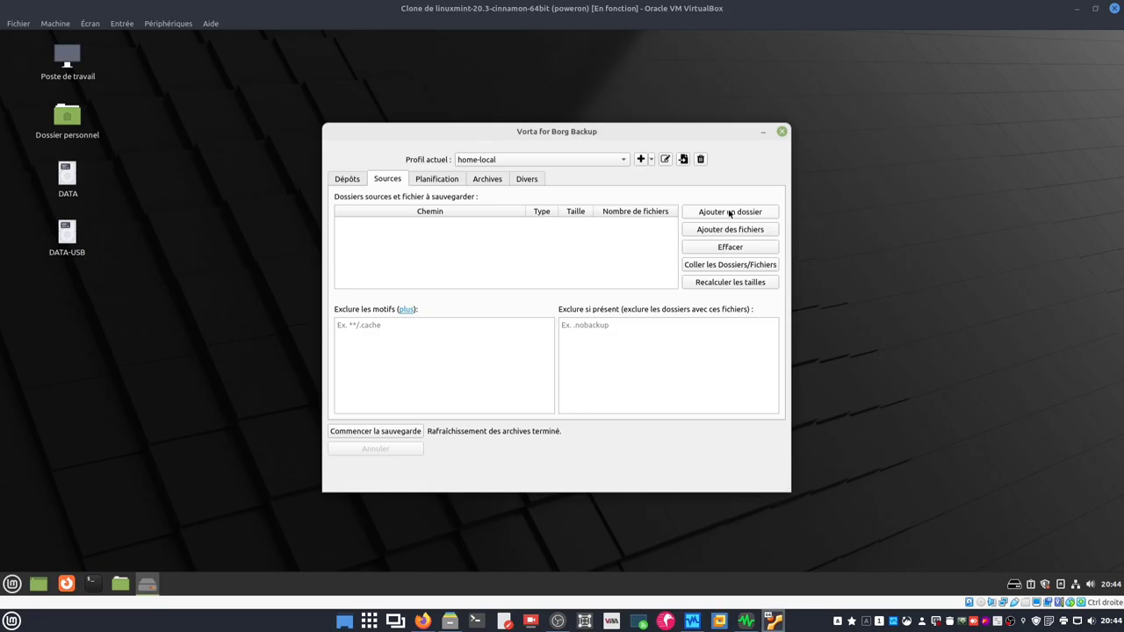
pyautogui.click(794, 169)
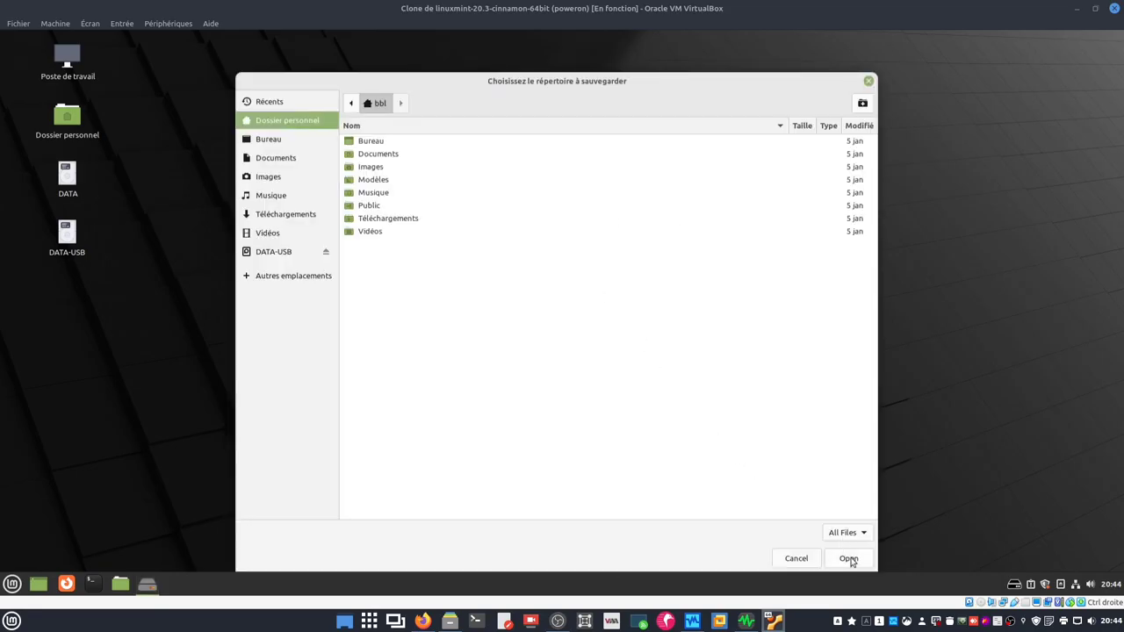
pyautogui.click(847, 557)
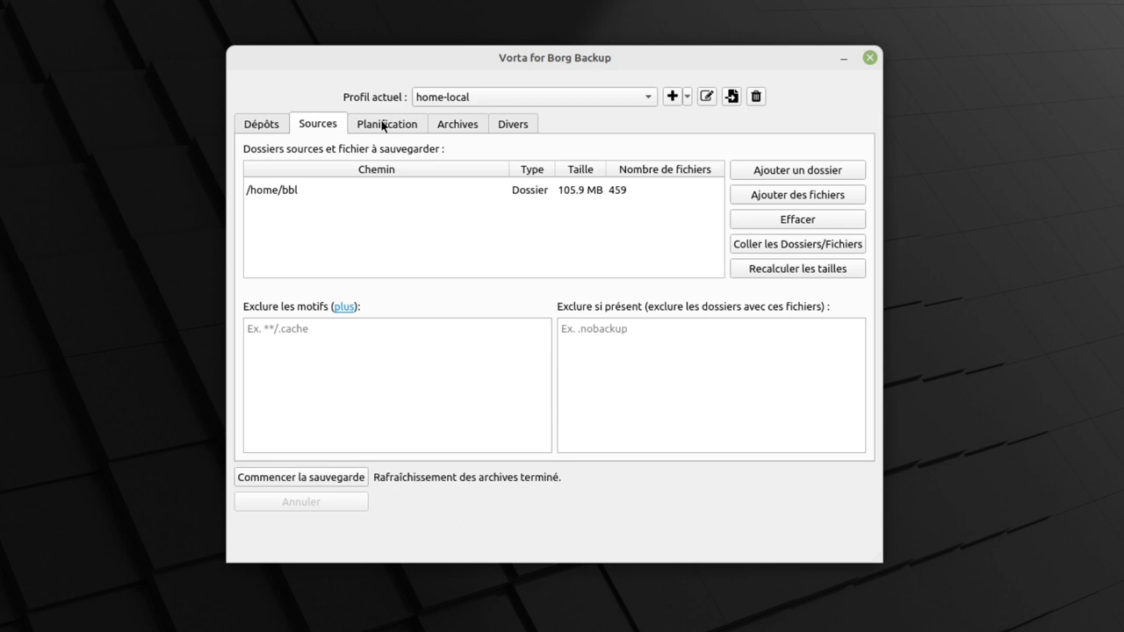
# - Examine the home-local profile's backup schedule options and interval units, its archive list, and the general notification and startup settings
pyautogui.click(434, 179)
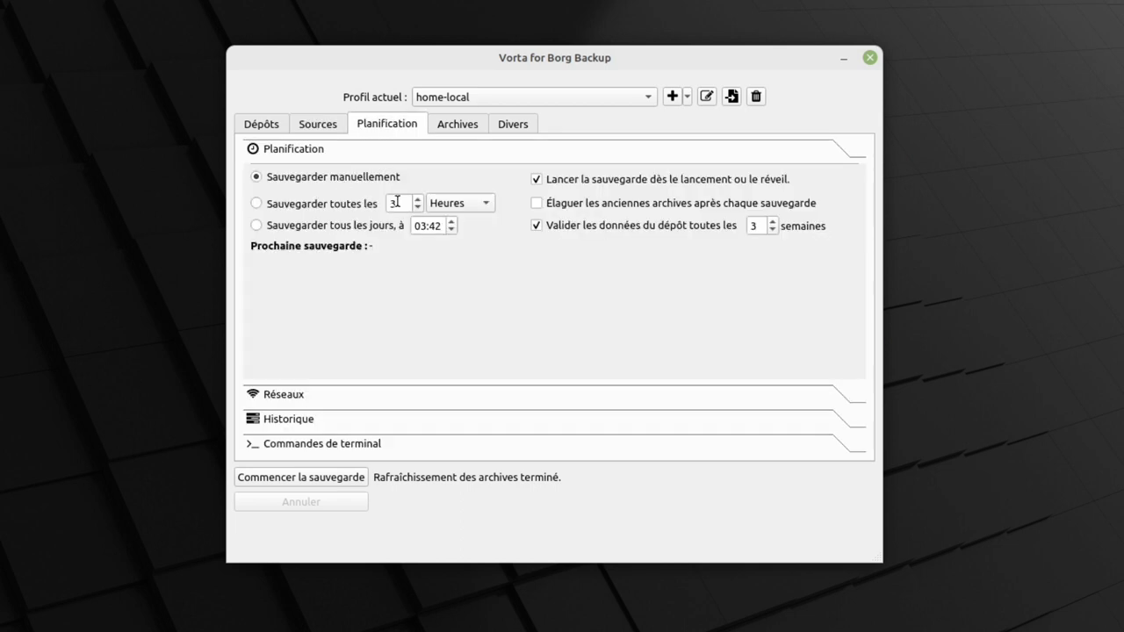
pyautogui.click(449, 205)
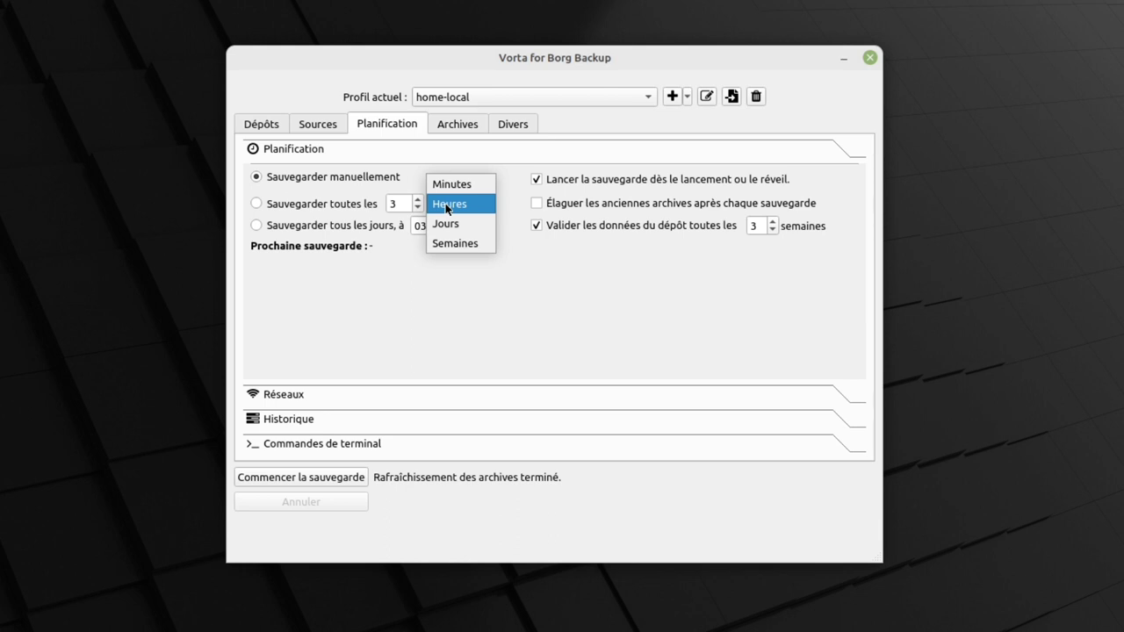
pyautogui.click(307, 299)
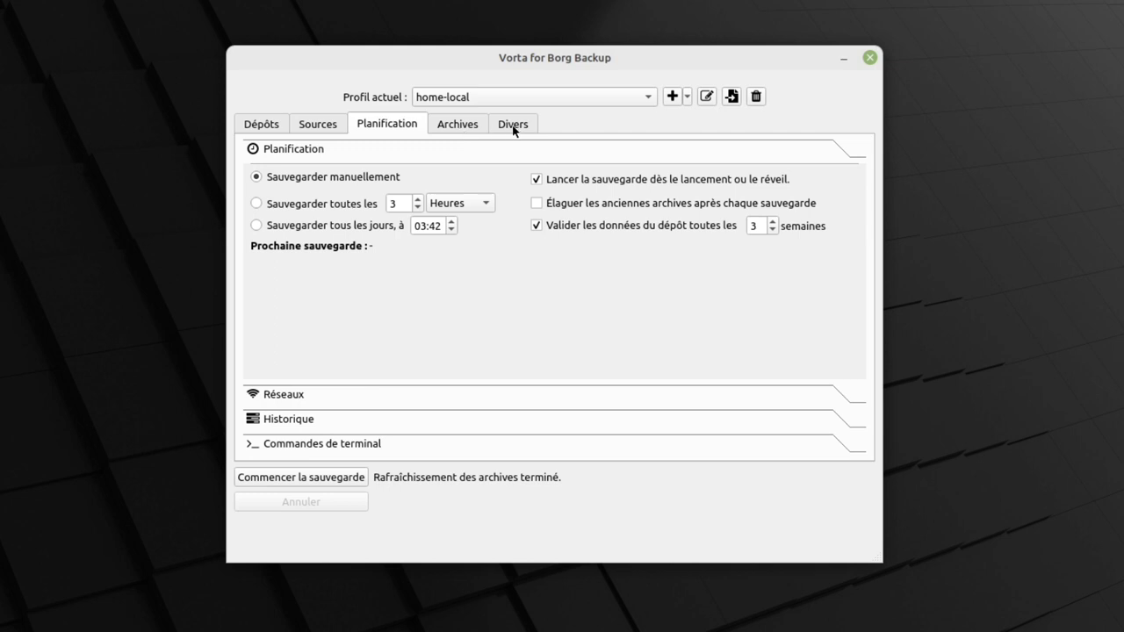
pyautogui.click(479, 127)
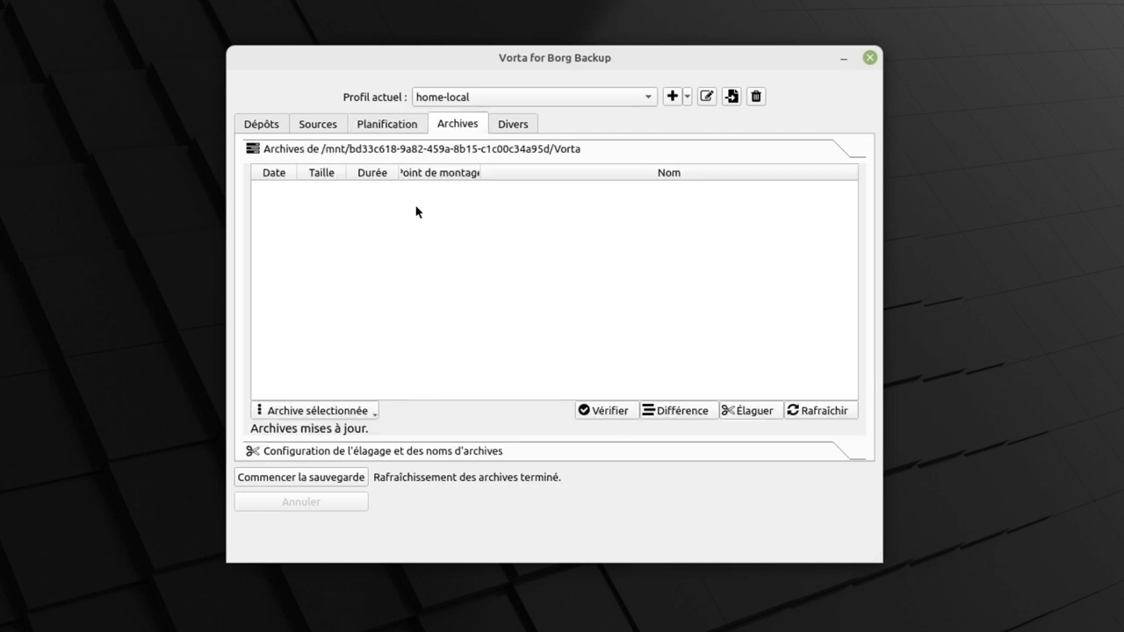
pyautogui.click(513, 128)
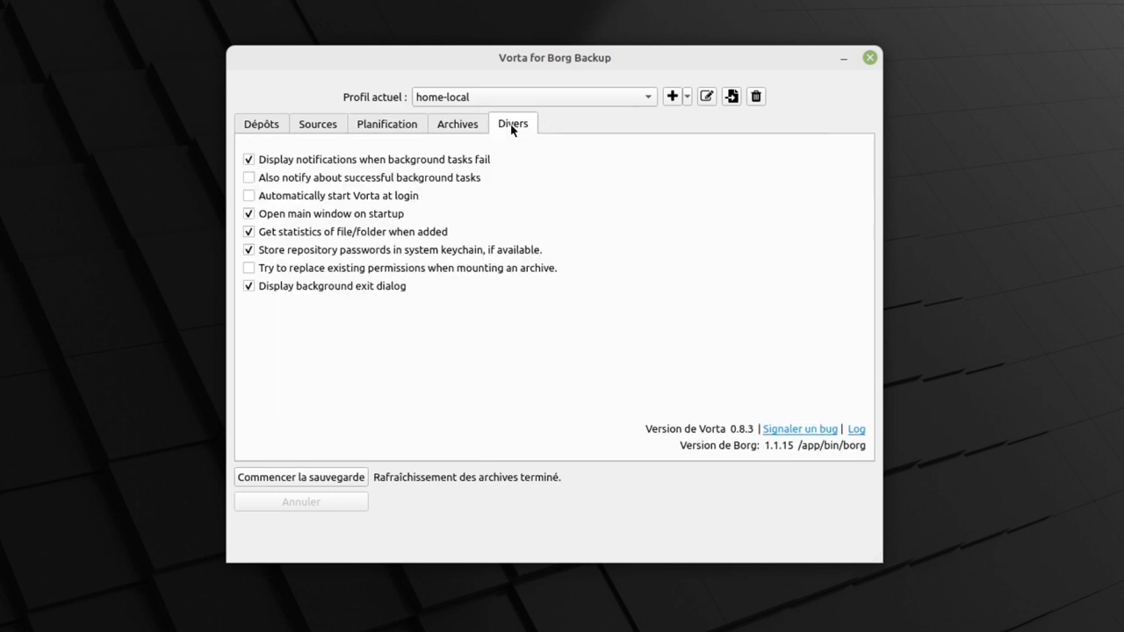
pyautogui.click(359, 180)
pyautogui.click(358, 200)
pyautogui.click(337, 219)
# - Examine the profile's network, history and terminal command settings, plus the pruning and archive naming configuration
pyautogui.click(376, 127)
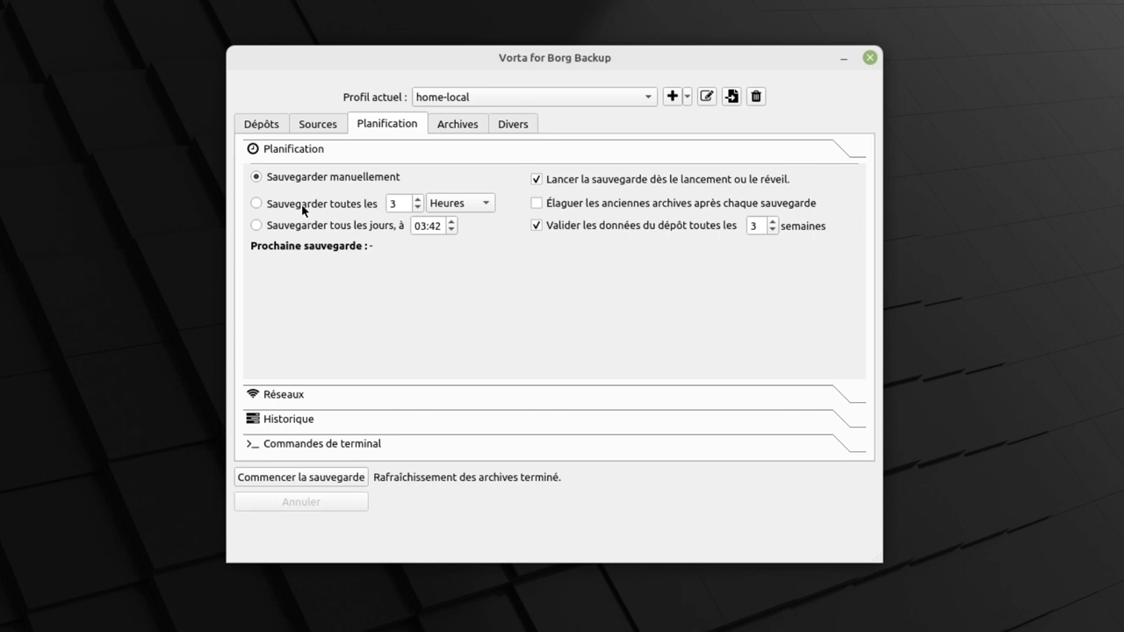
pyautogui.click(296, 394)
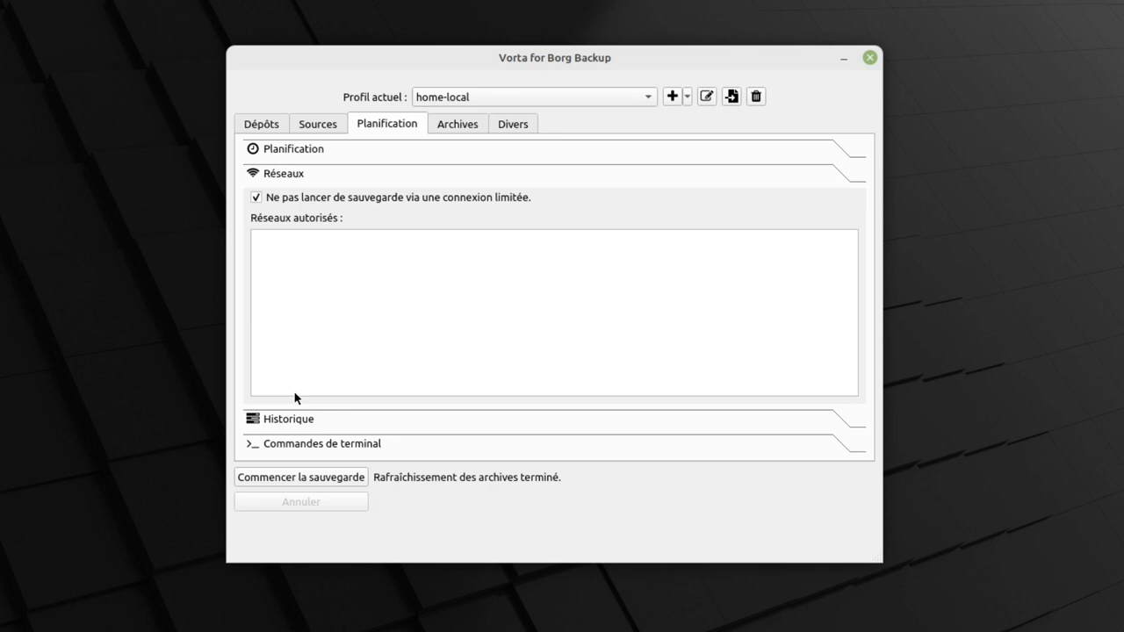
pyautogui.click(296, 420)
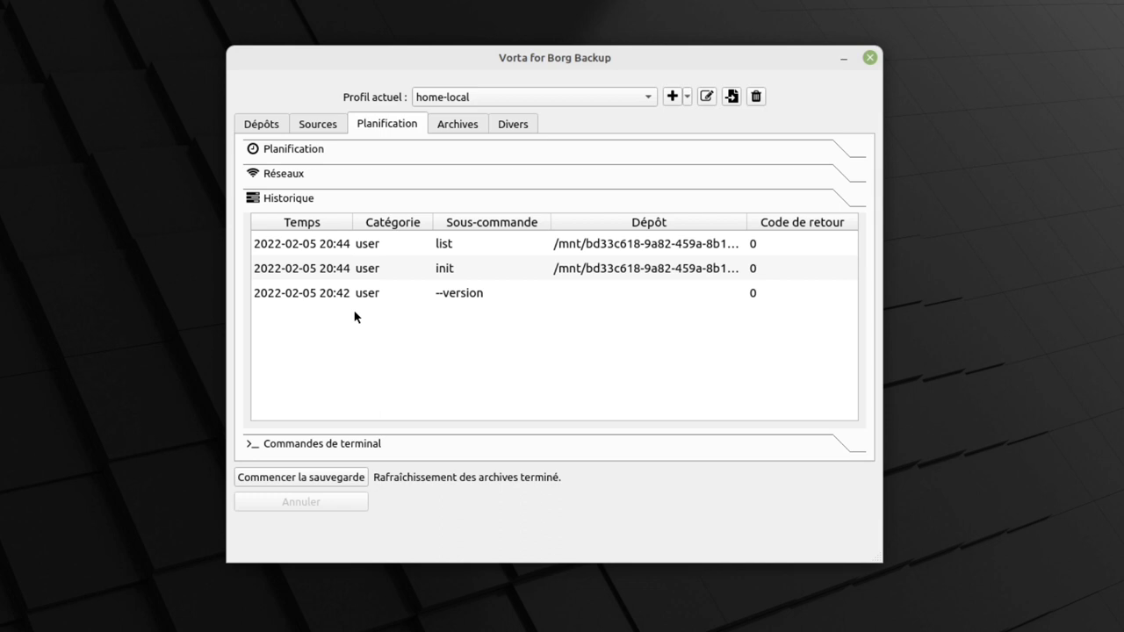
pyautogui.click(317, 445)
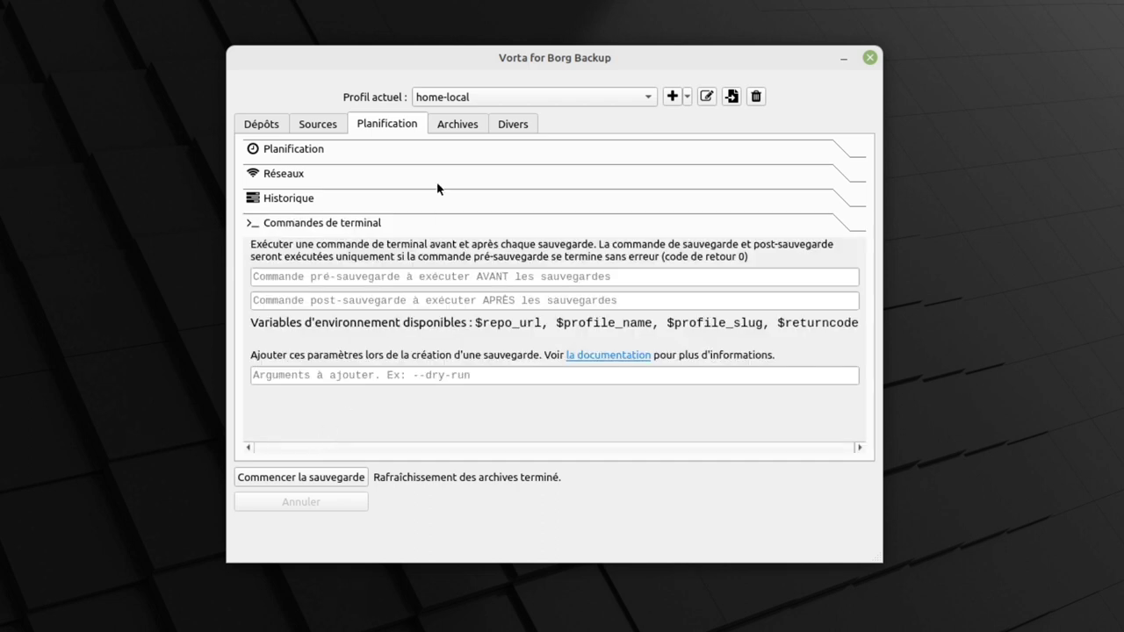
pyautogui.click(452, 123)
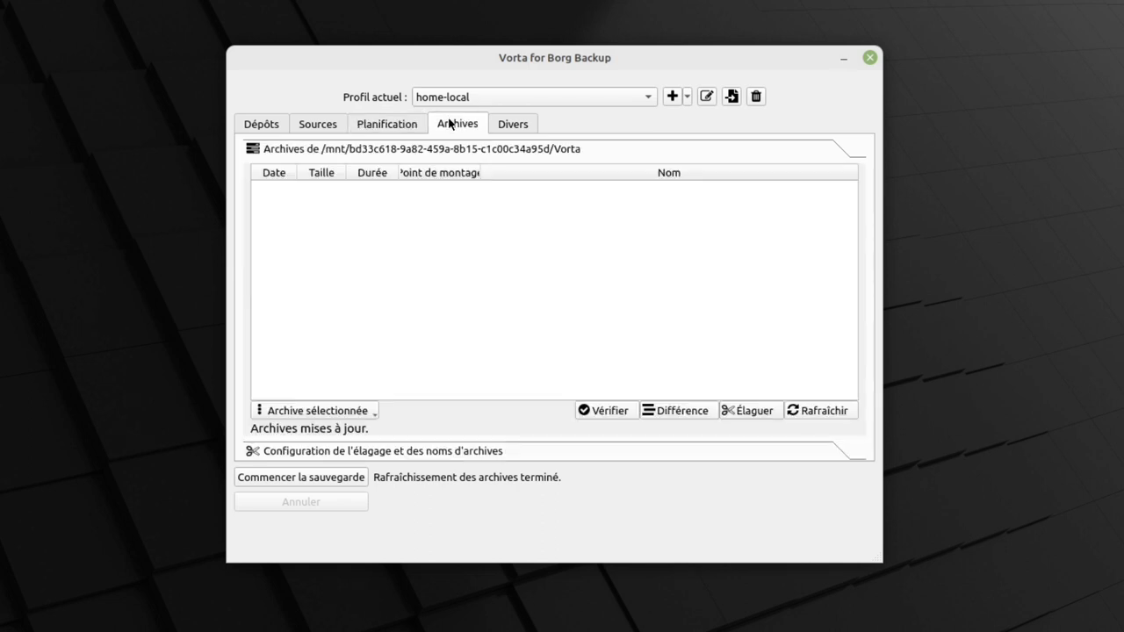
pyautogui.click(283, 453)
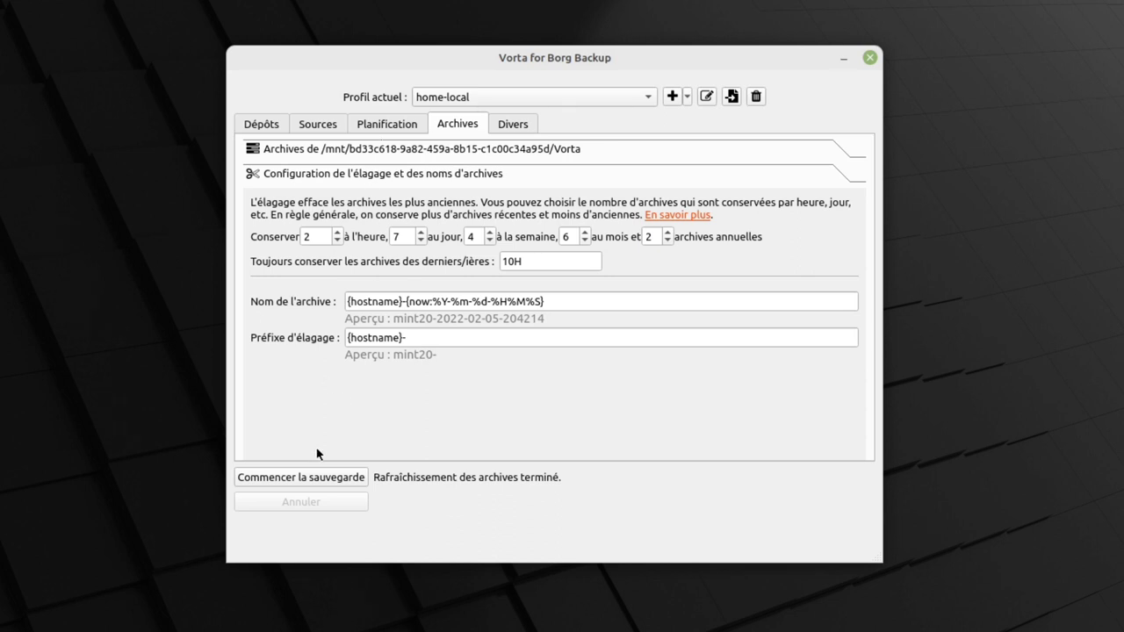
# - Run a backup with the home-local profile and verify the consistency of the repository's archives
pyautogui.click(320, 480)
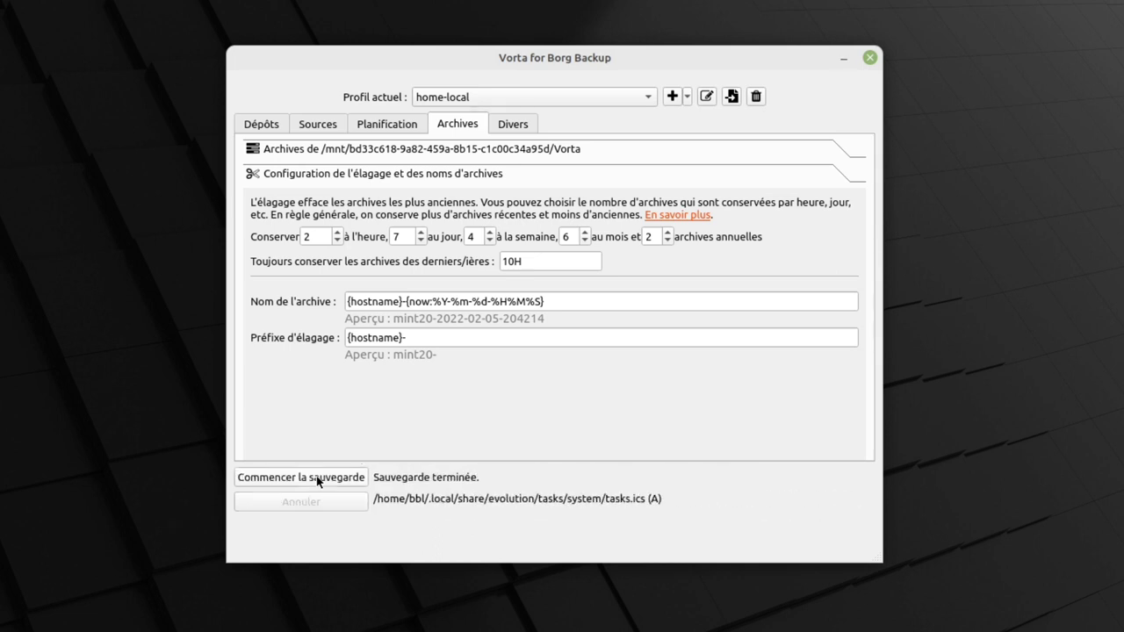
pyautogui.click(335, 154)
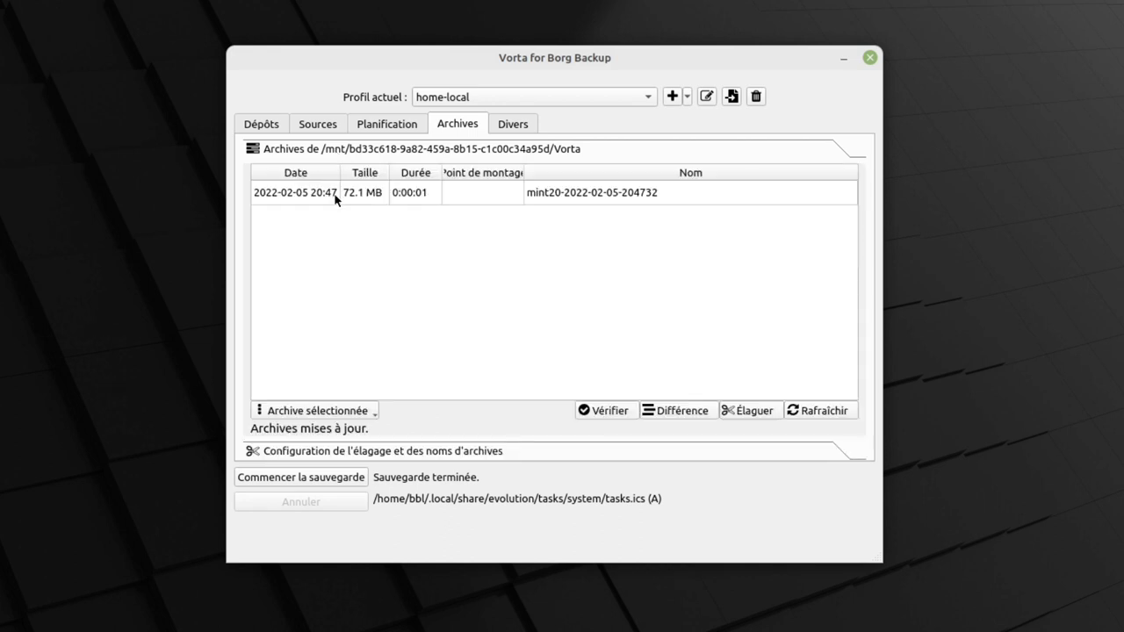
pyautogui.click(597, 413)
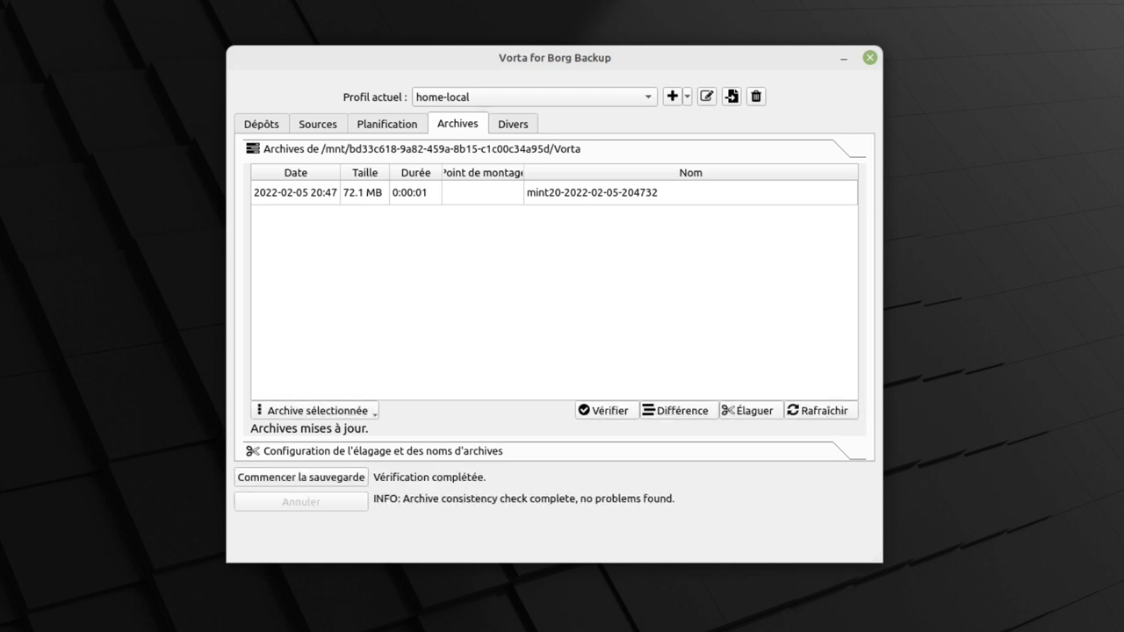
# - Look at the repository files in the Vorta folder on the DATA drive with the file manager, then close it
pyautogui.press('super+e')
pyautogui.click(292, 436)
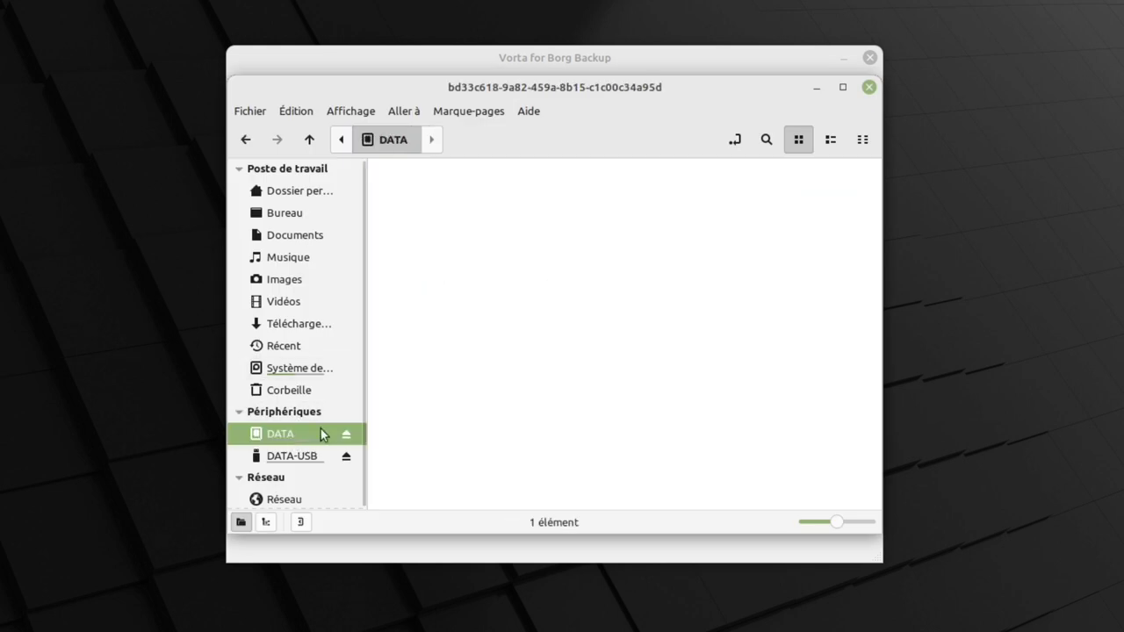
pyautogui.doubleClick(440, 209)
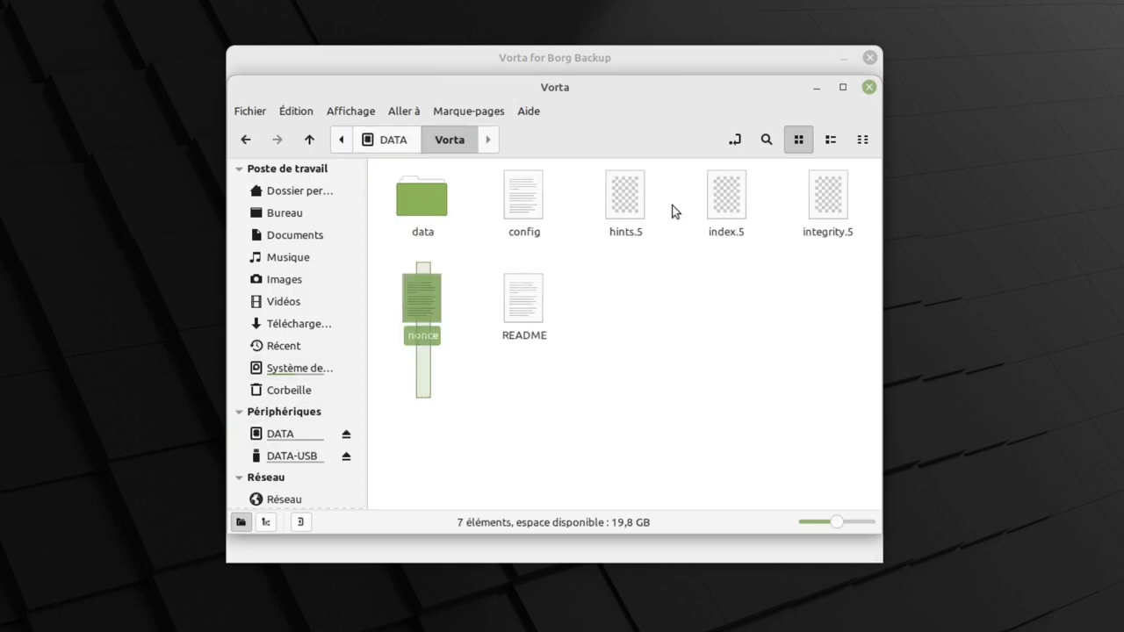
pyautogui.moveTo(672, 211); pyautogui.dragTo(840, 194)
pyautogui.click(869, 87)
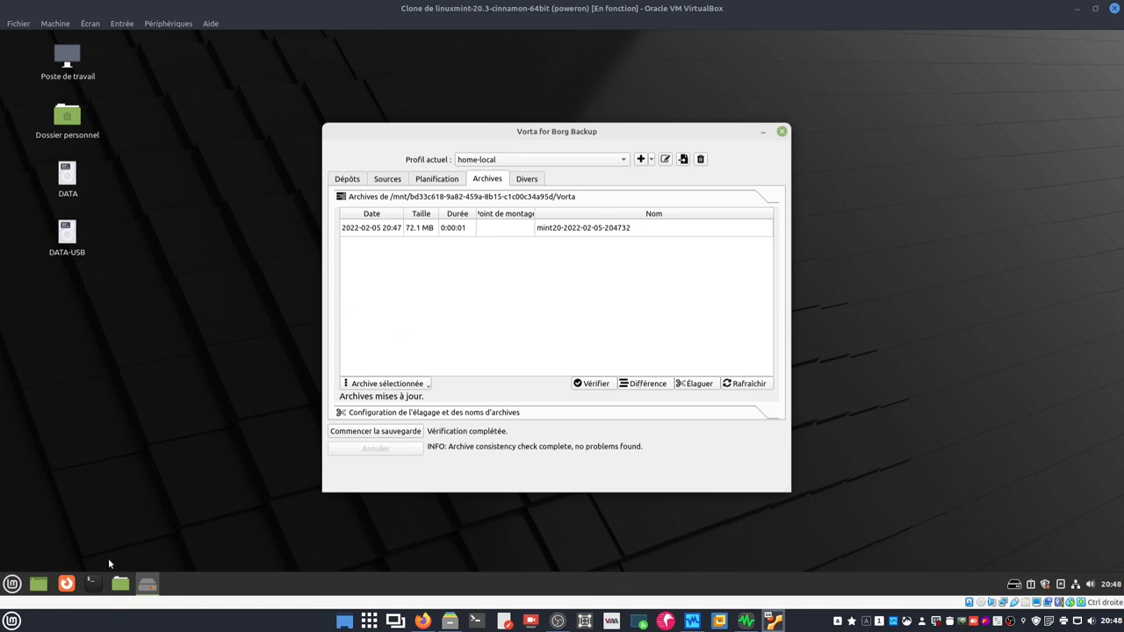
# - In the file manager, copy all five linuxmint wallpaper folders from /usr/share/backgrounds
pyautogui.hotkey('alt', 'Tab')
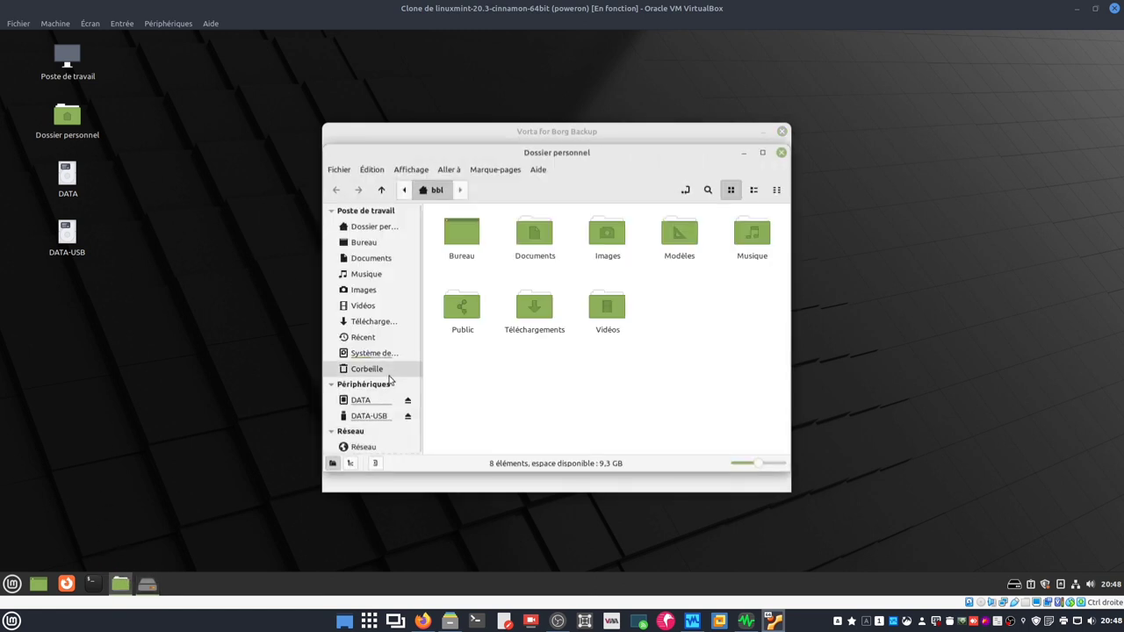
pyautogui.click(373, 353)
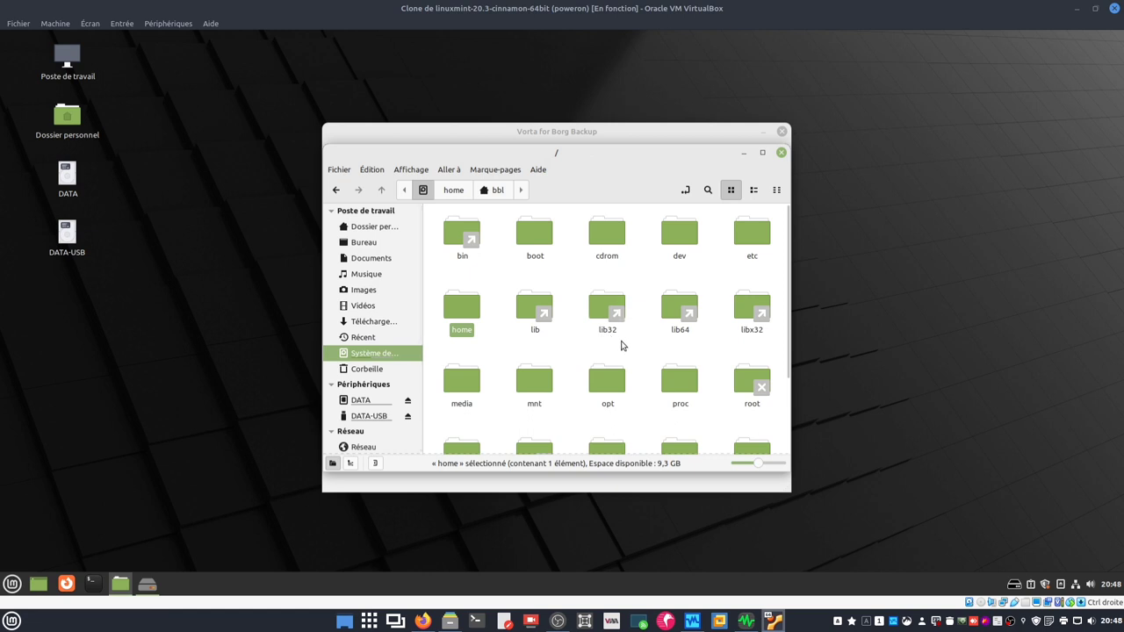
pyautogui.click(762, 153)
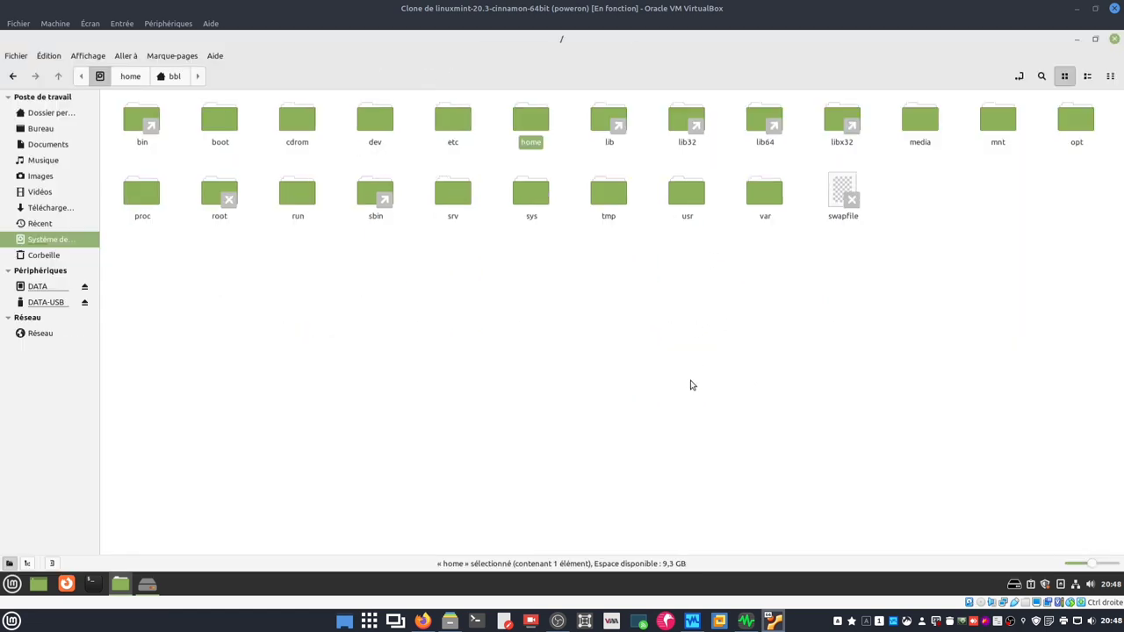
pyautogui.click(693, 385)
pyautogui.doubleClick(687, 202)
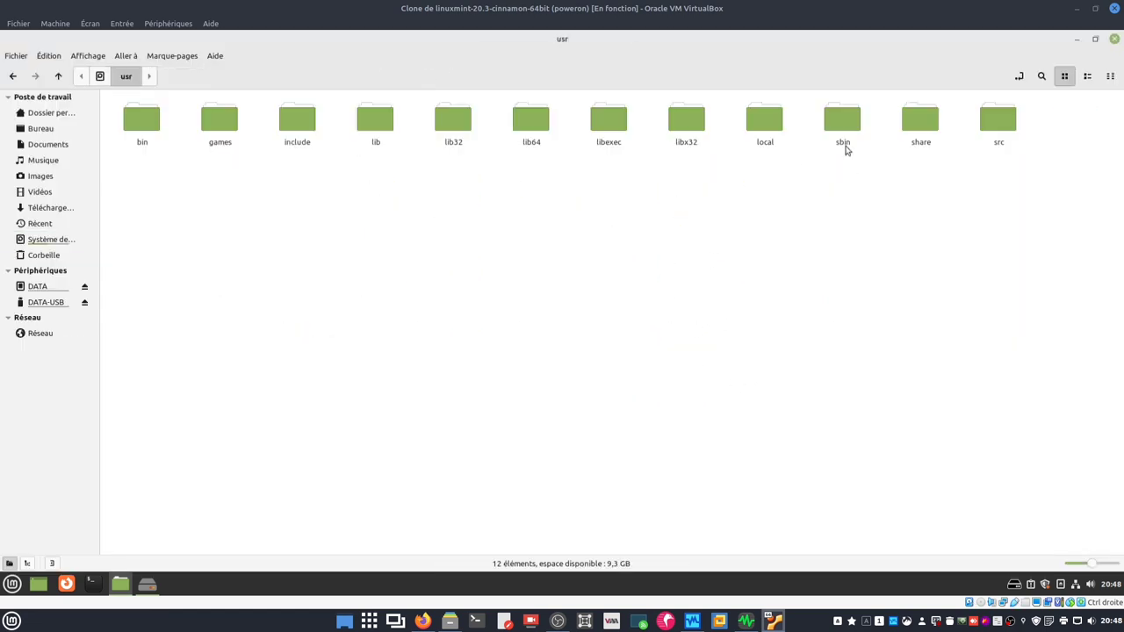
pyautogui.doubleClick(921, 121)
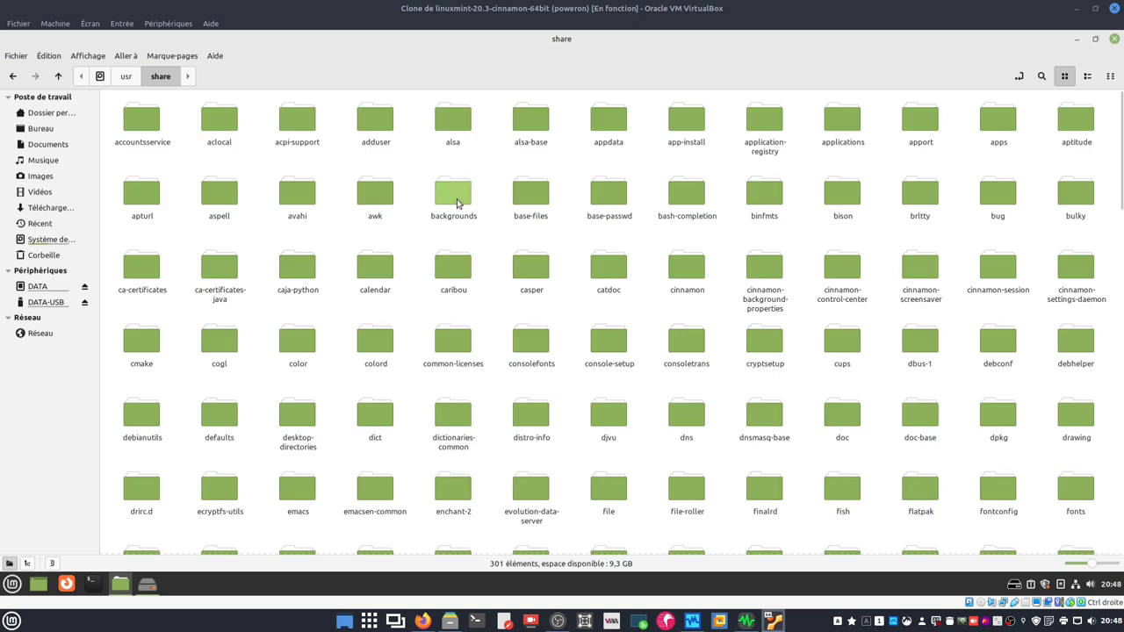
pyautogui.doubleClick(452, 199)
pyautogui.moveTo(119, 176); pyautogui.dragTo(455, 128)
pyautogui.rightClick(455, 127)
pyautogui.click(467, 216)
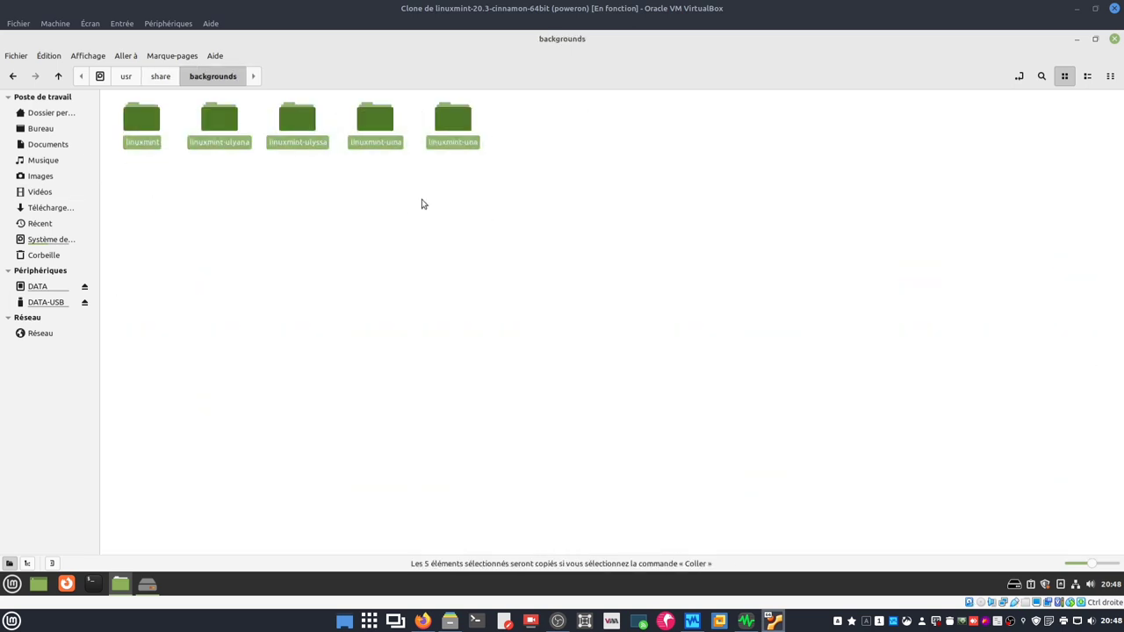
# - Paste the copied wallpaper folders into the personal Images folder and close the file manager
pyautogui.click(62, 176)
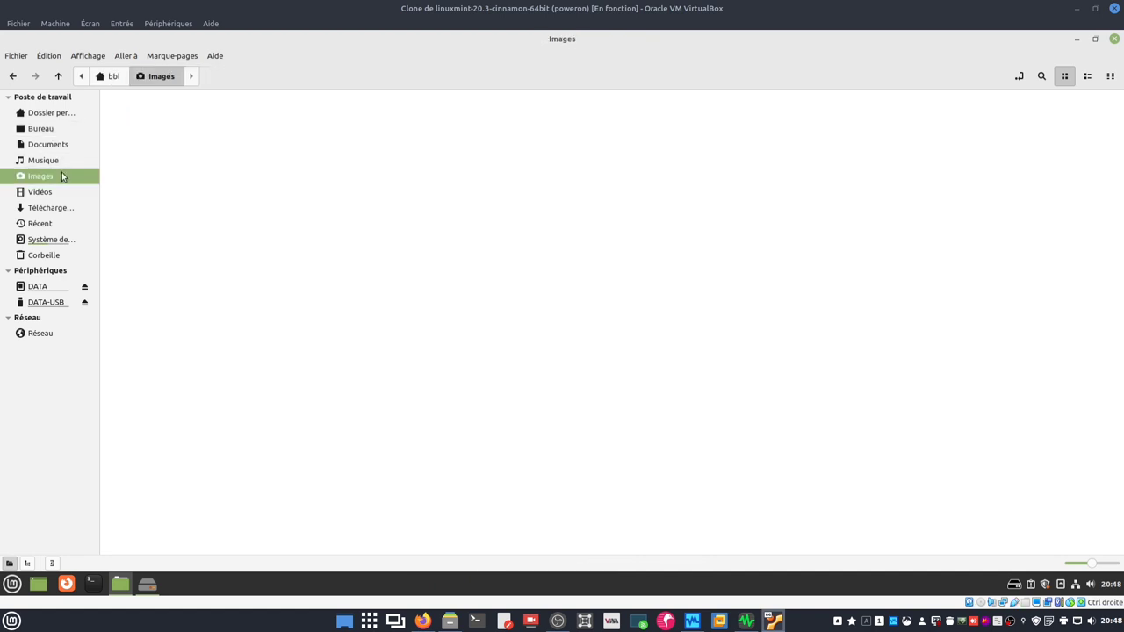
pyautogui.rightClick(384, 228)
pyautogui.click(441, 356)
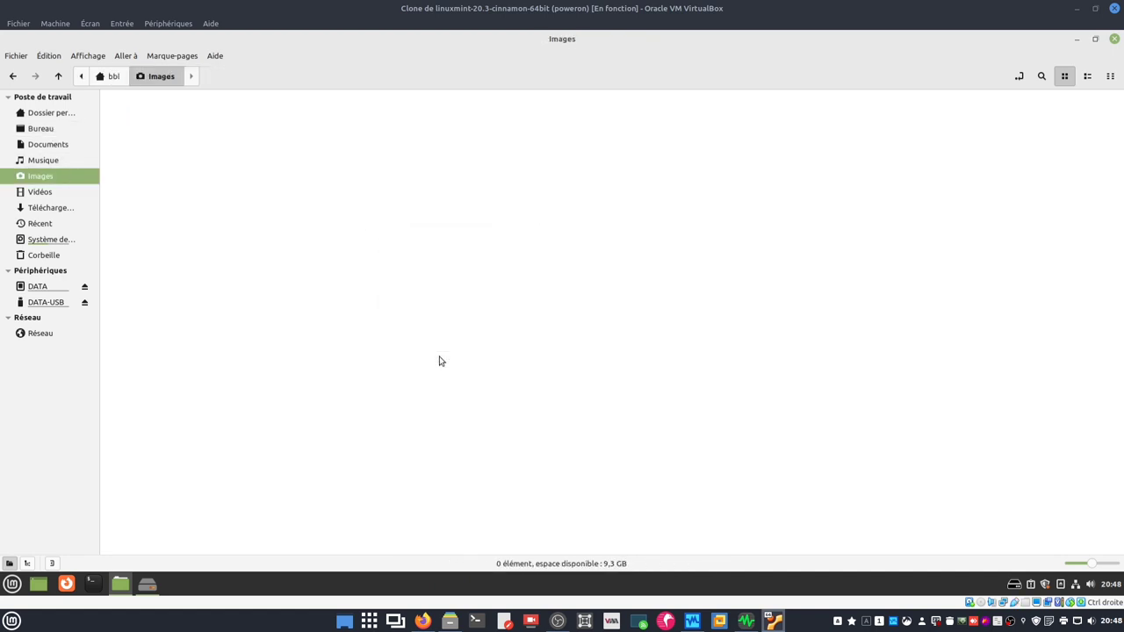
pyautogui.click(1112, 40)
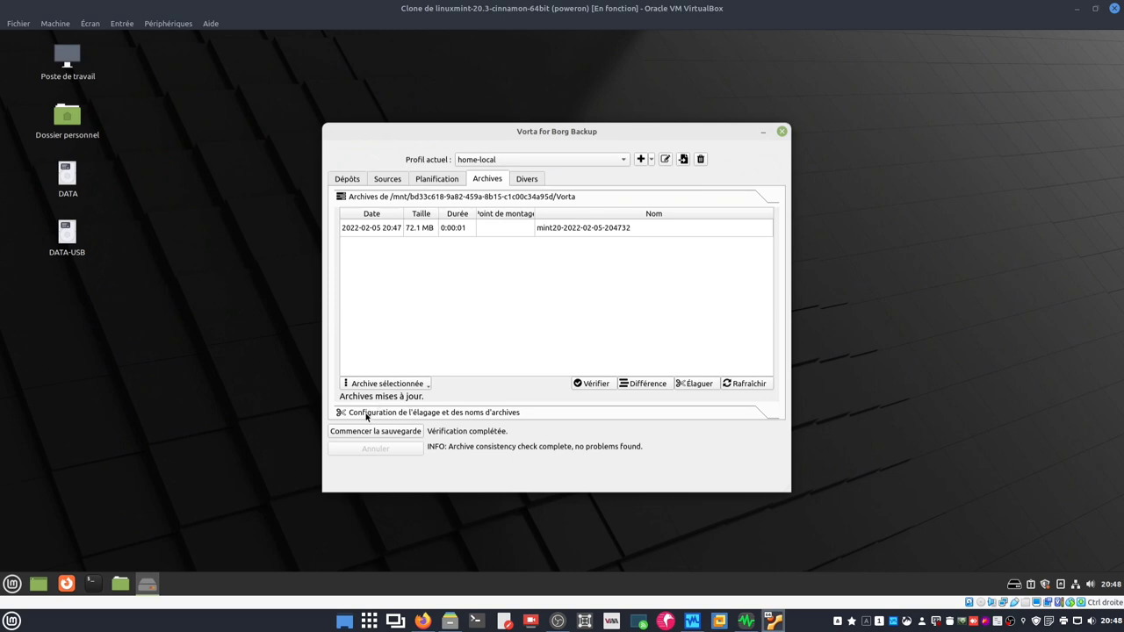
# - Run another backup with the home-local profile and compare the new archive with the first one
pyautogui.click(363, 431)
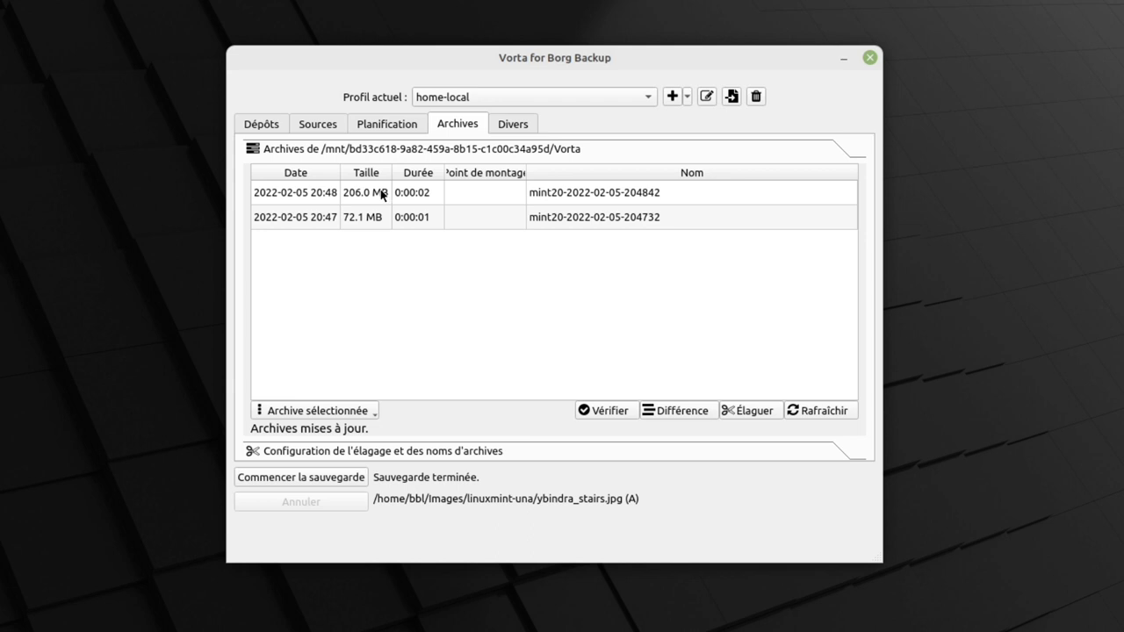
pyautogui.click(681, 412)
pyautogui.click(321, 132)
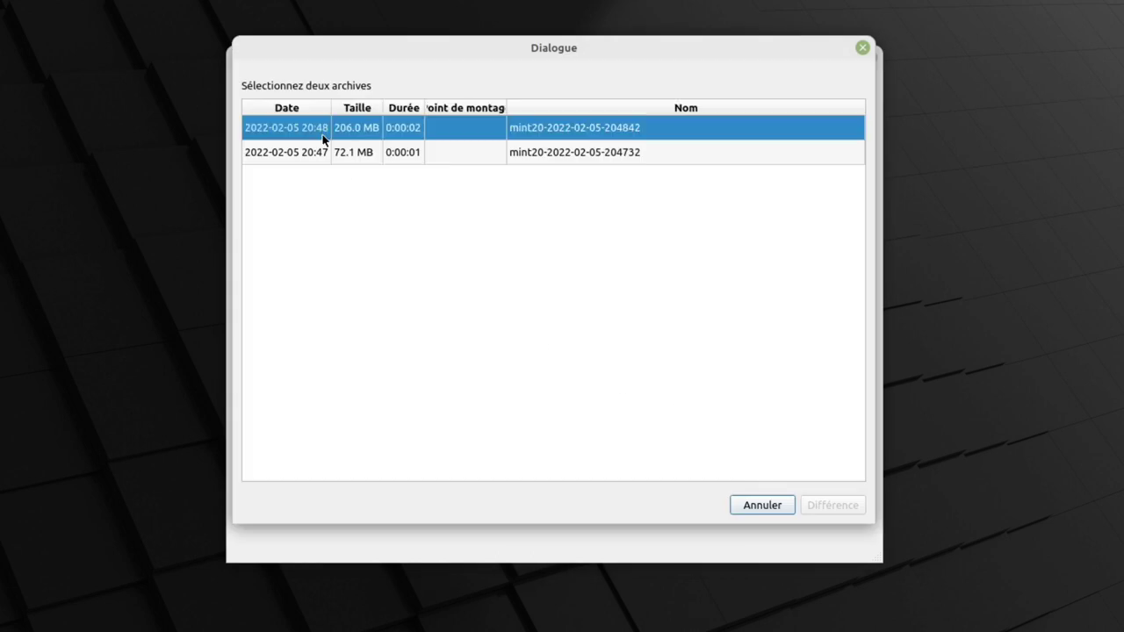
pyautogui.click(325, 148)
pyautogui.click(832, 506)
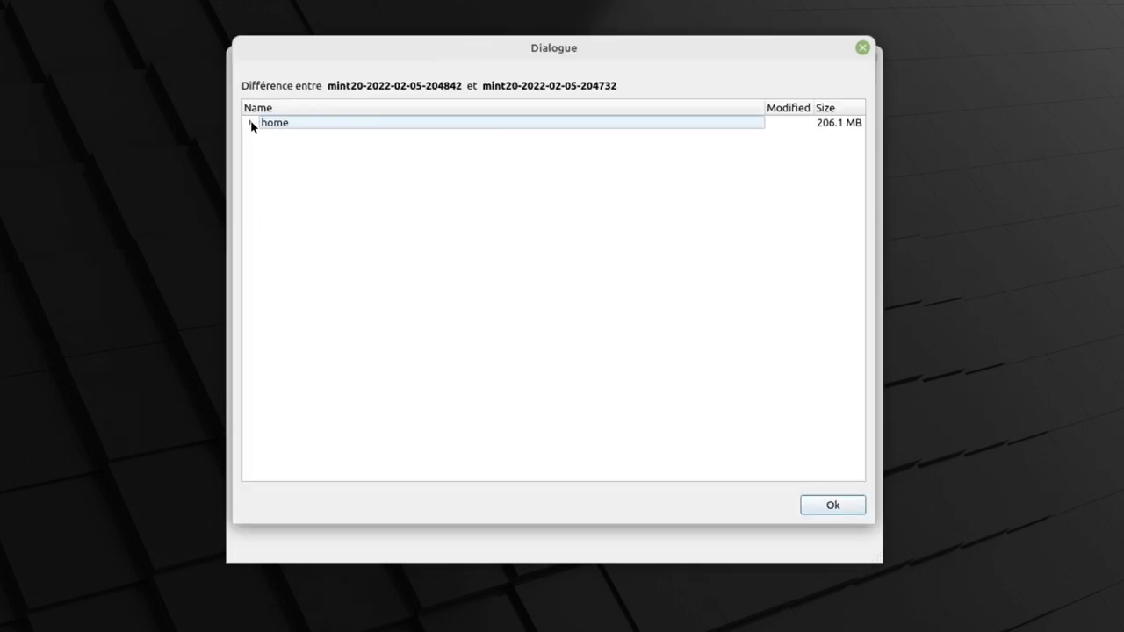
# - Expand the differences down to the Images folder and examine the contents of linuxmint, linuxmint-ulyana and linuxmint-ulyssa
pyautogui.click(252, 124)
pyautogui.click(268, 137)
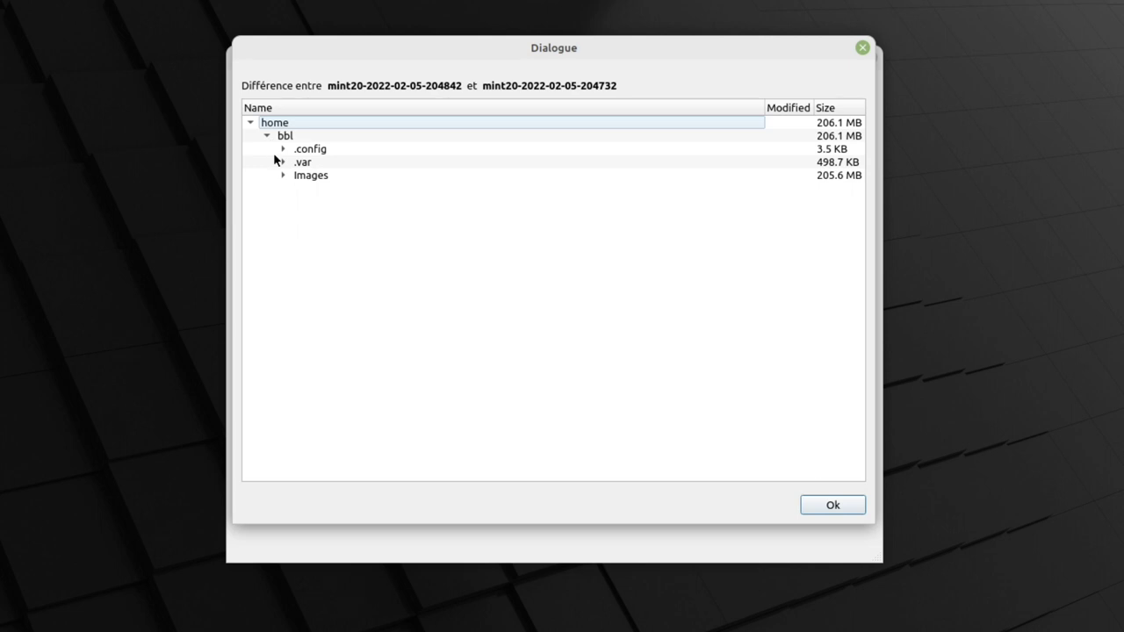
pyautogui.click(283, 178)
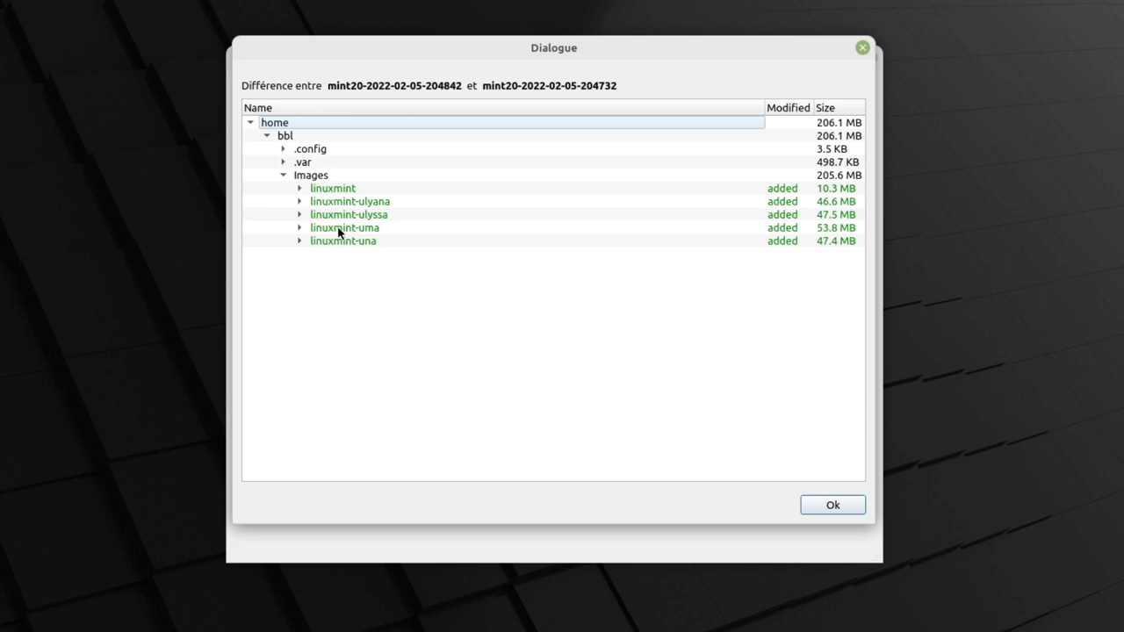
pyautogui.click(299, 188)
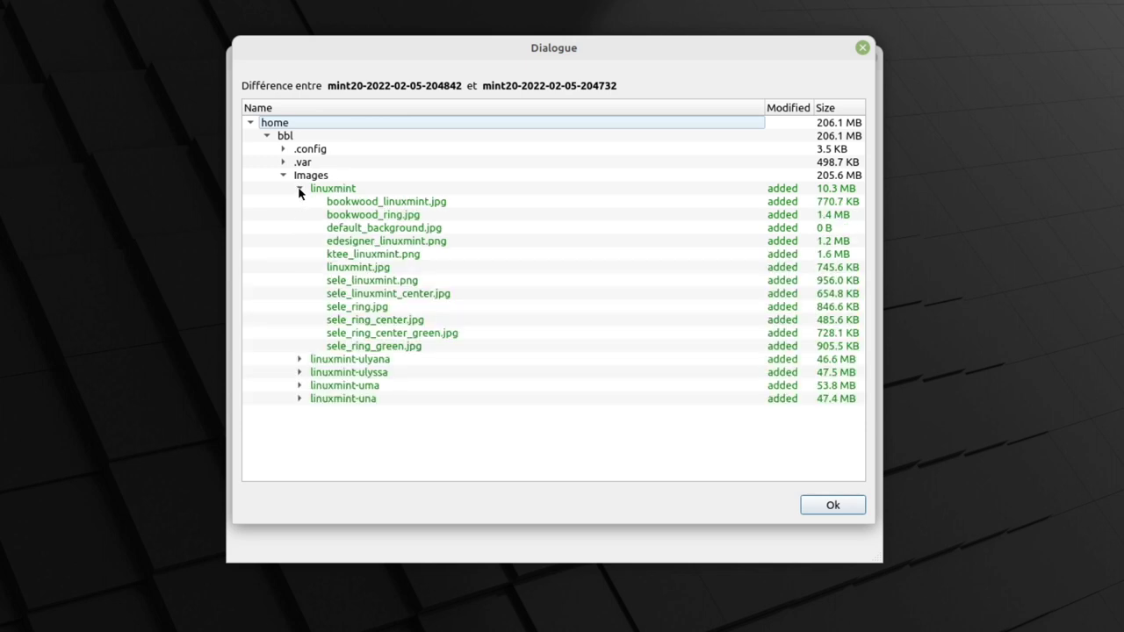
pyautogui.click(300, 360)
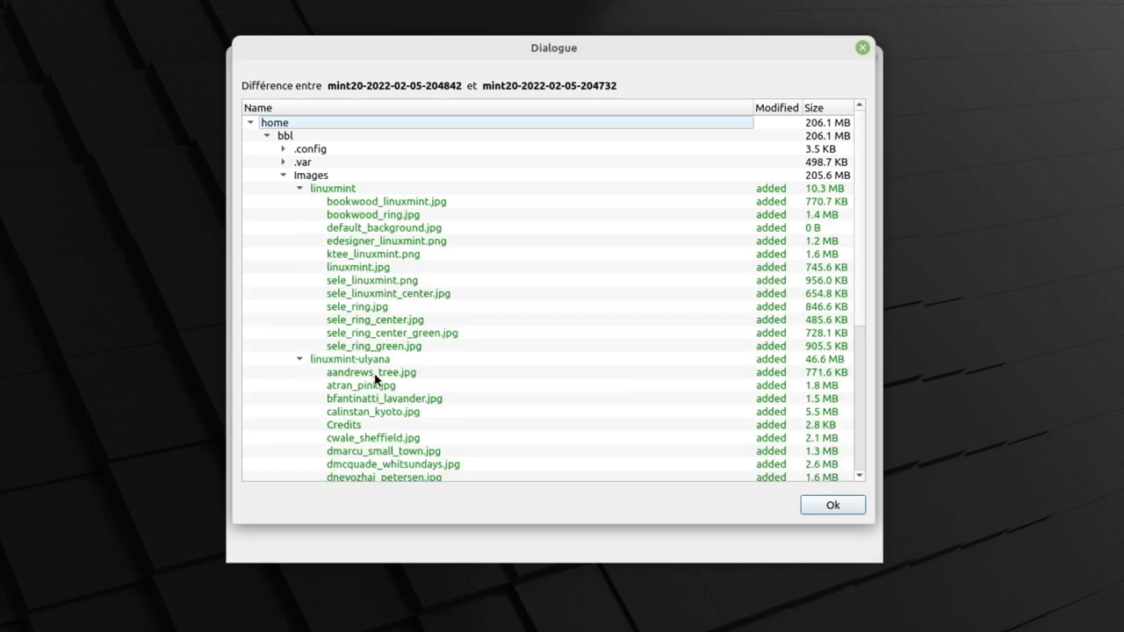
pyautogui.scroll(-6, 376, 381)
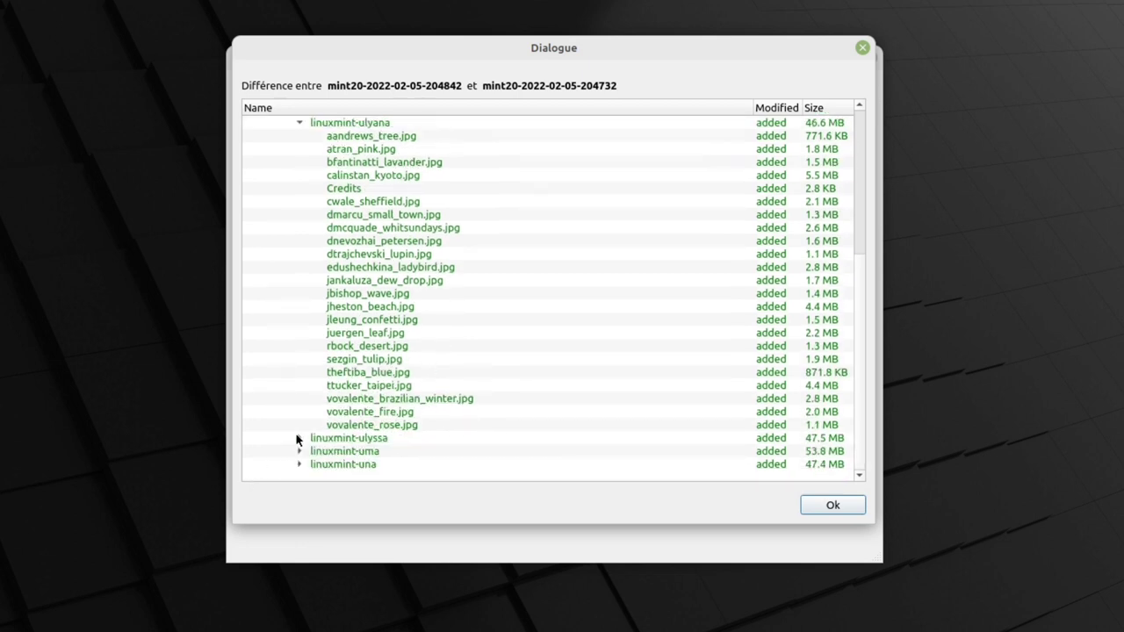
pyautogui.click(299, 438)
pyautogui.scroll(-8, 413, 427)
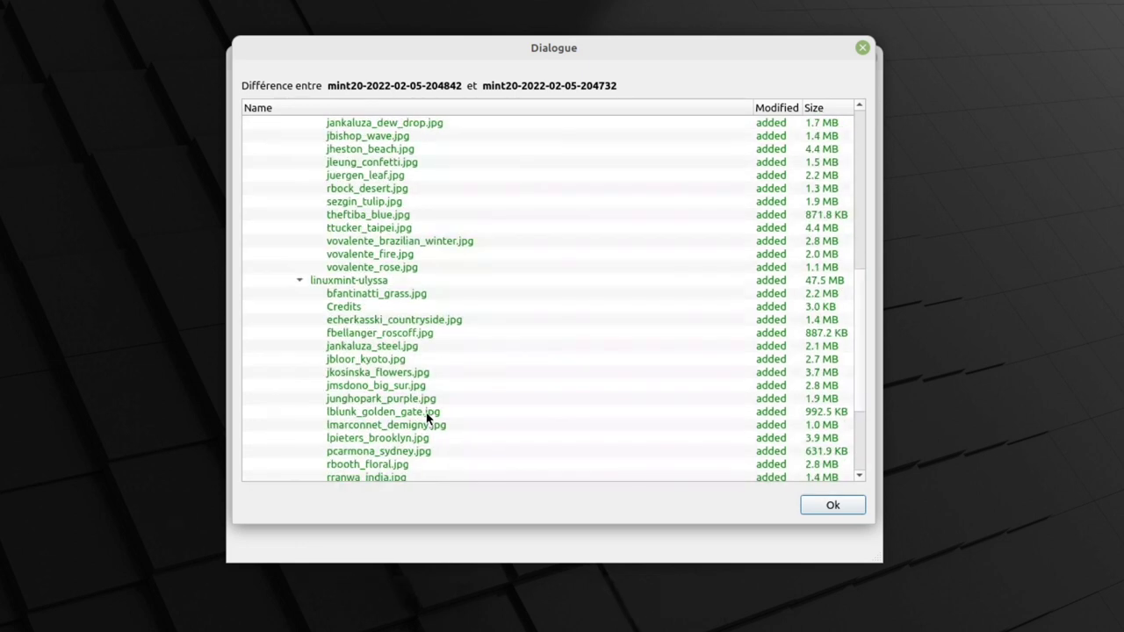
# - Close the archive comparison and schedule automatic backups of the home-local profile every 1 minute
pyautogui.click(821, 509)
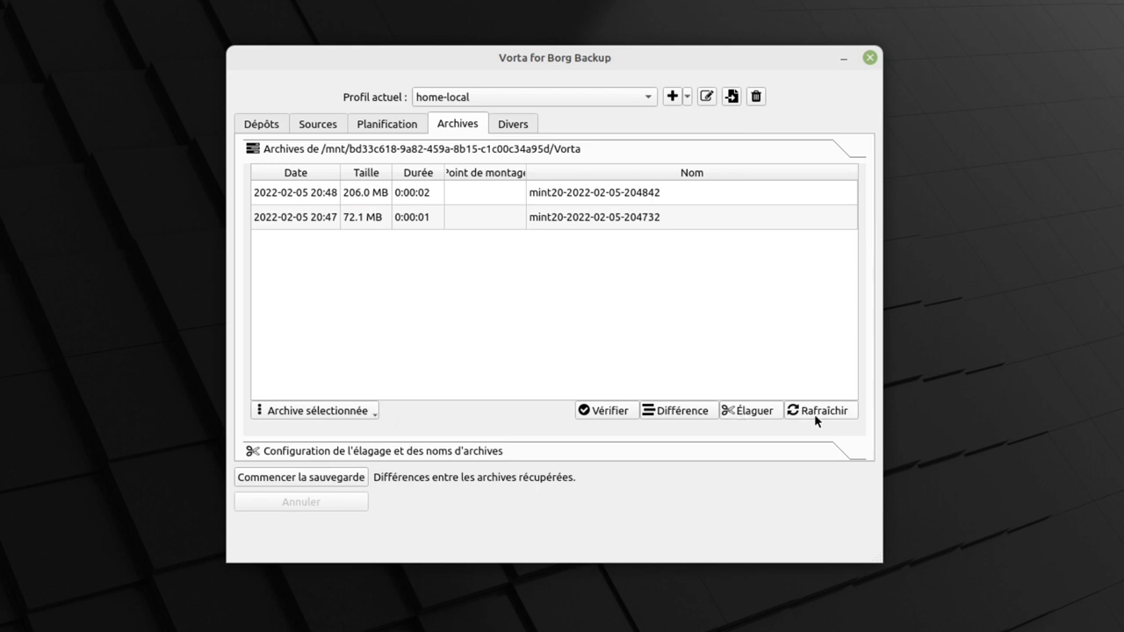
pyautogui.click(381, 127)
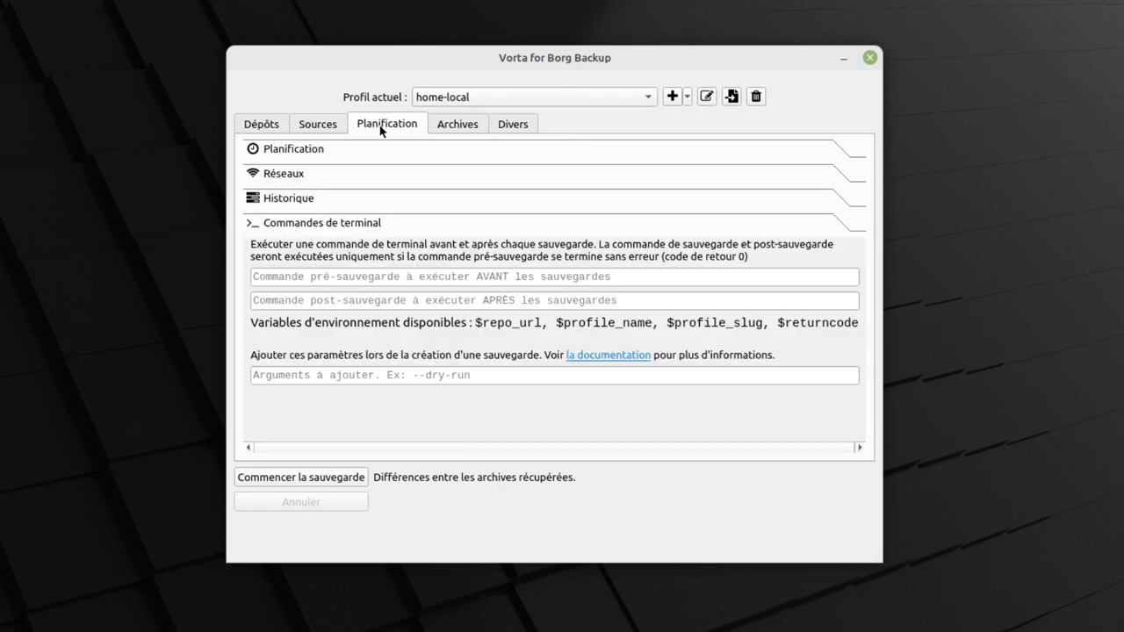
pyautogui.click(327, 149)
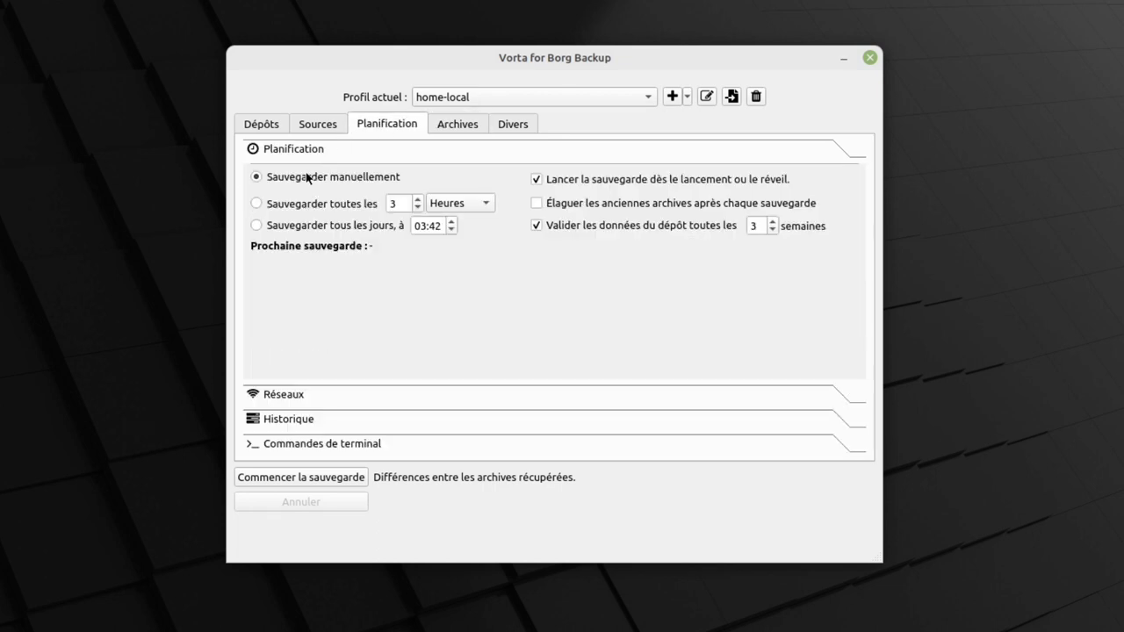
pyautogui.click(270, 207)
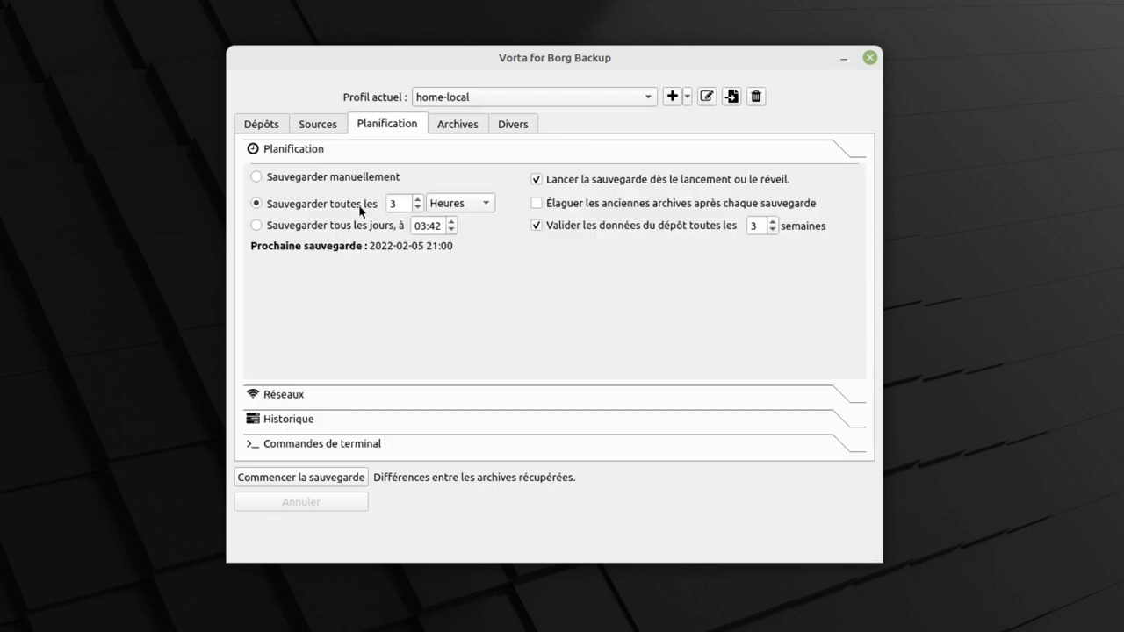
pyautogui.click(418, 209)
pyautogui.click(418, 209)
pyautogui.click(460, 207)
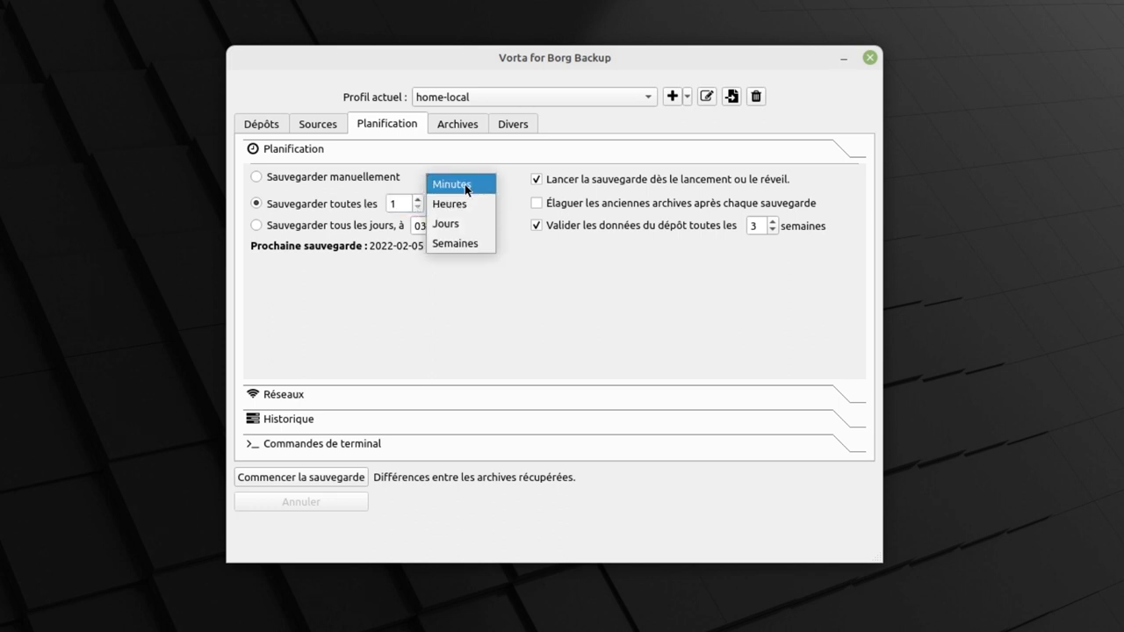
pyautogui.click(466, 185)
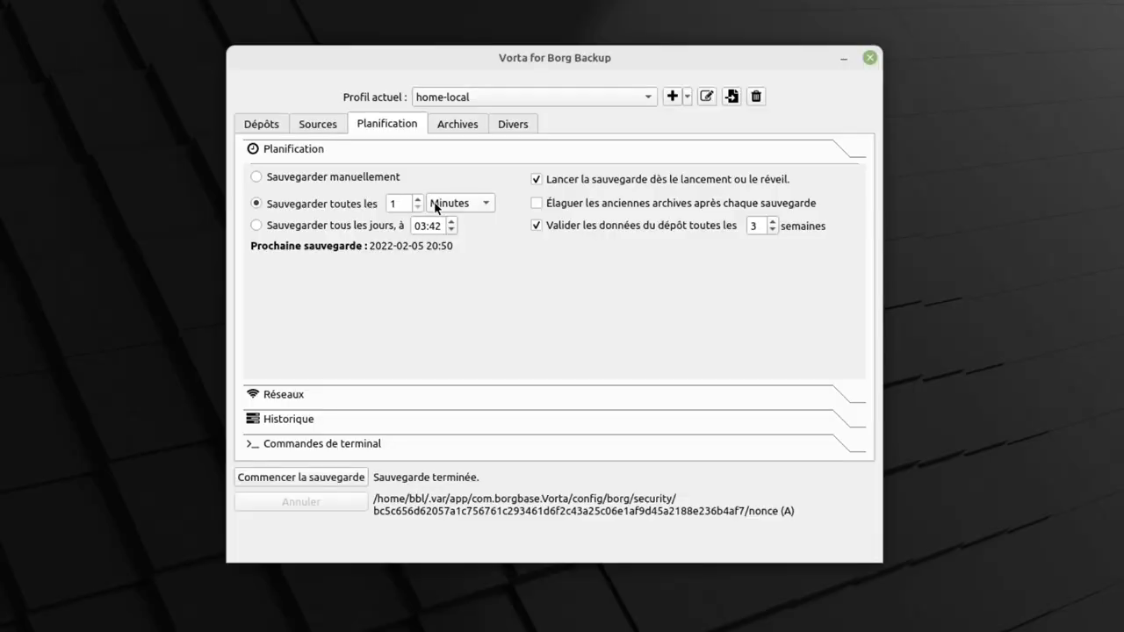
# - Set the home-local backup interval to every 2 hours and enable pruning of old archives after each backup
pyautogui.click(434, 205)
pyautogui.click(449, 221)
pyautogui.click(418, 198)
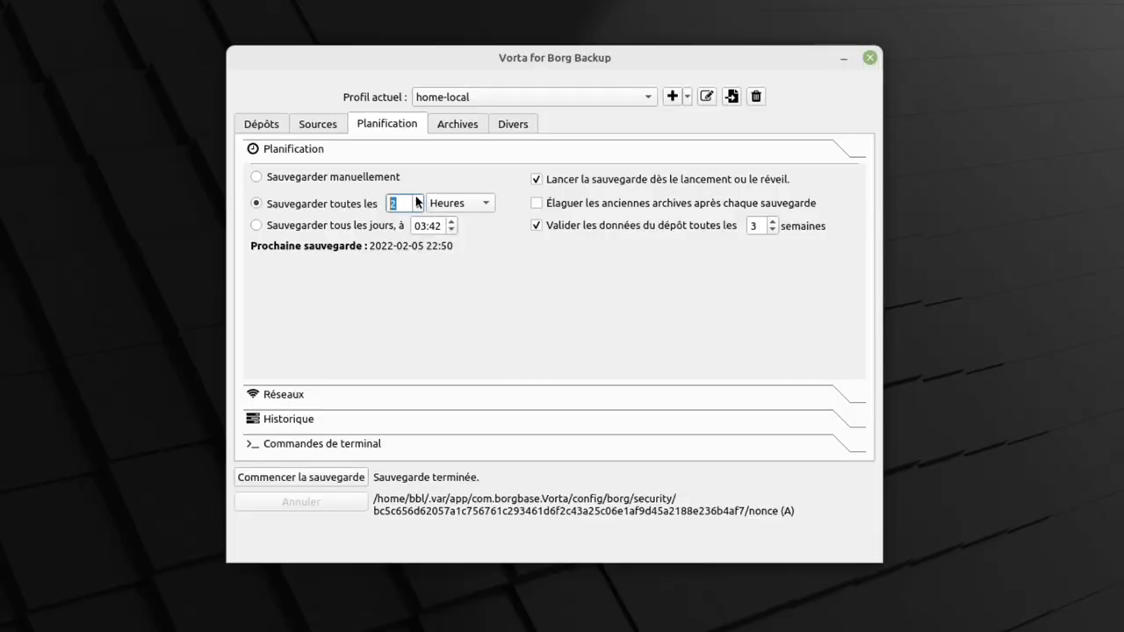
pyautogui.click(554, 208)
# - Check the home-local archive list and the miscellaneous options, and close the Vorta window
pyautogui.click(452, 131)
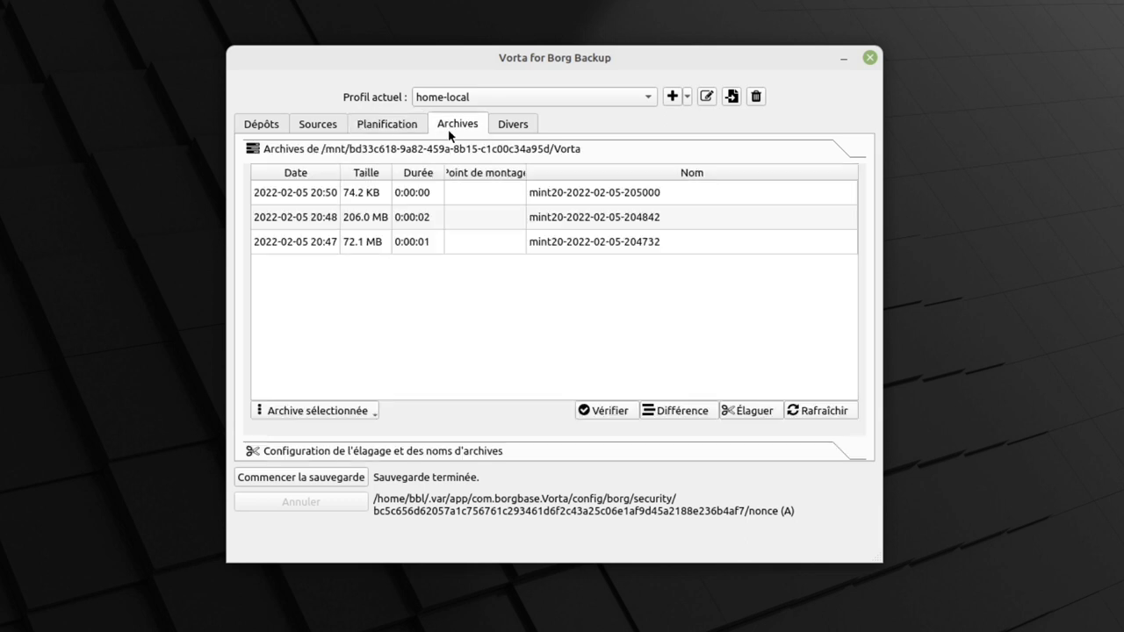
pyautogui.click(515, 128)
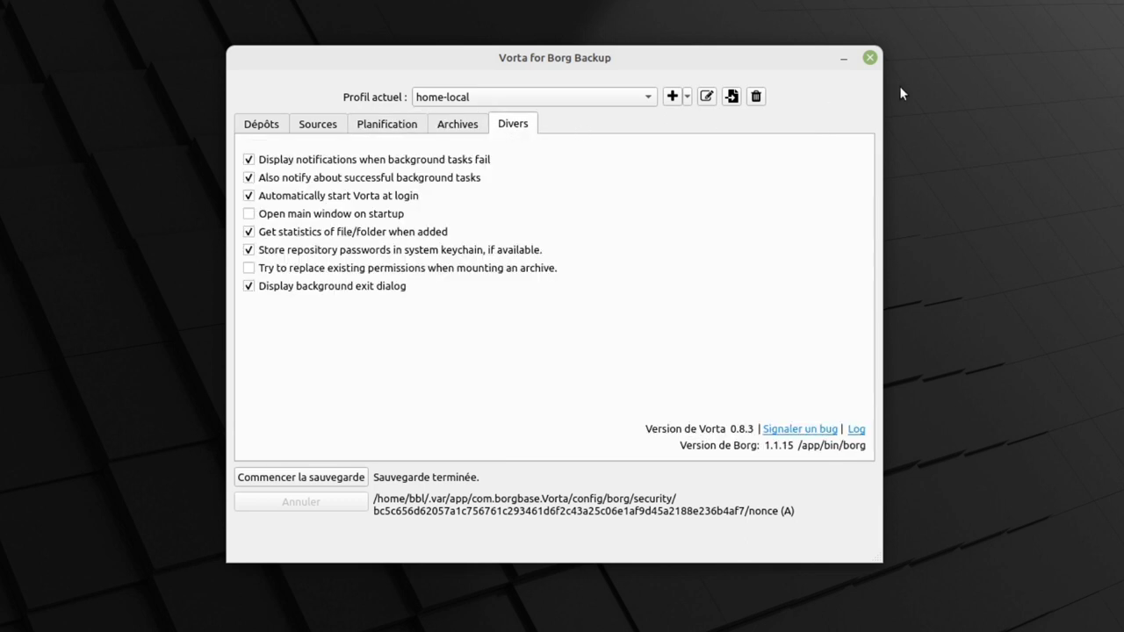
pyautogui.click(869, 57)
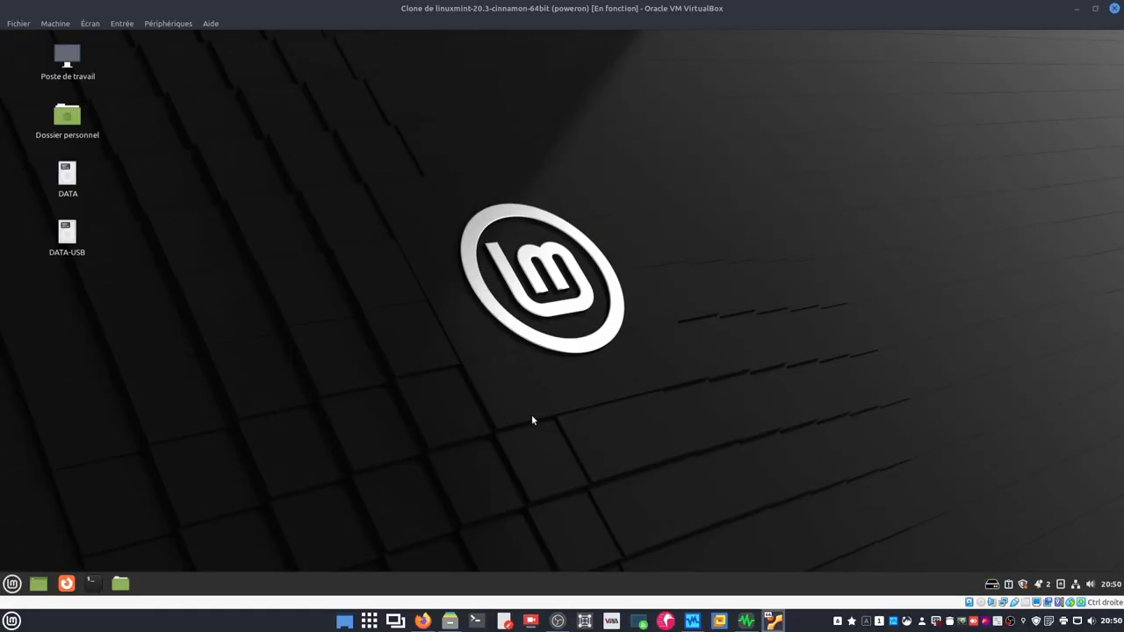
# - Reopen the Vorta window on the Linux Mint desktop
pyautogui.click(12, 583)
pyautogui.press('Escape')
pyautogui.press('Return')
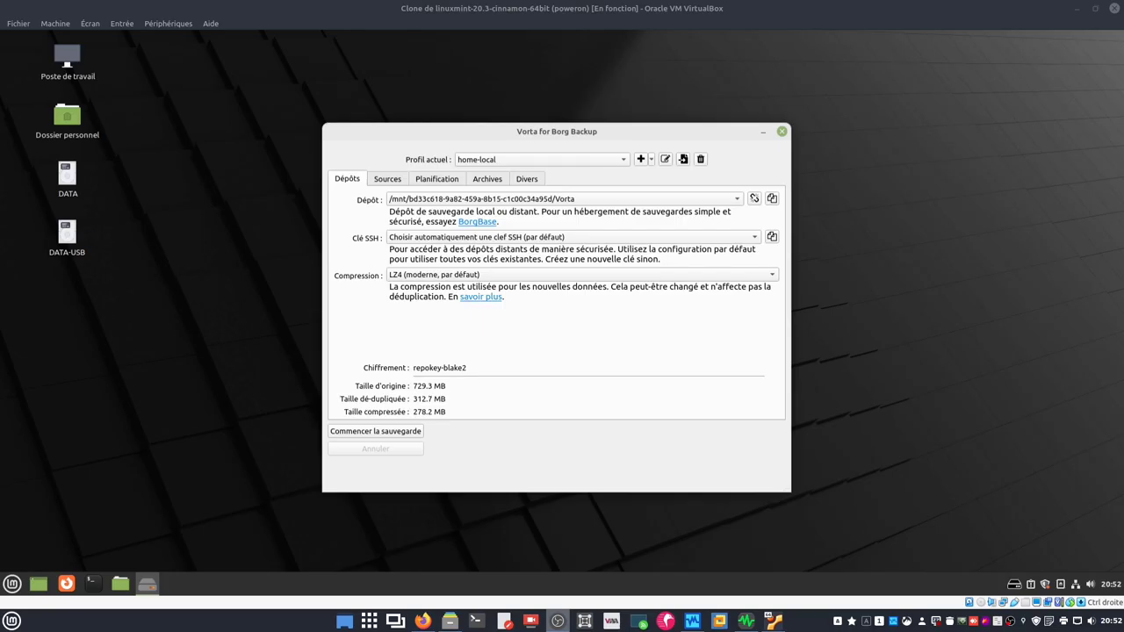
pyautogui.click(477, 622)
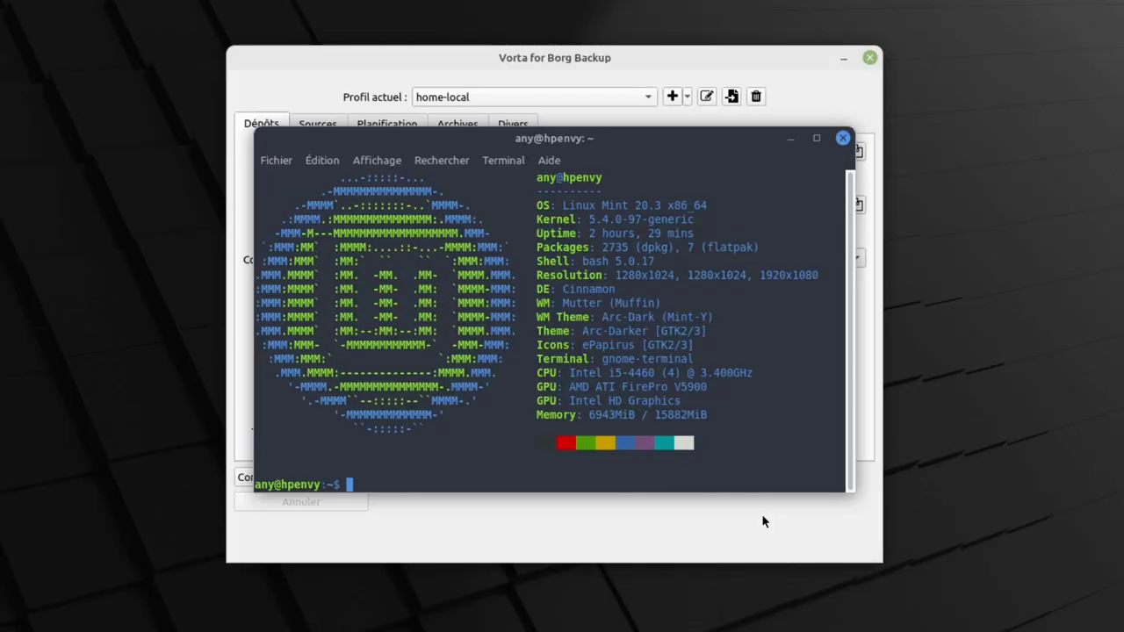
pyautogui.write('ssh any@192.')
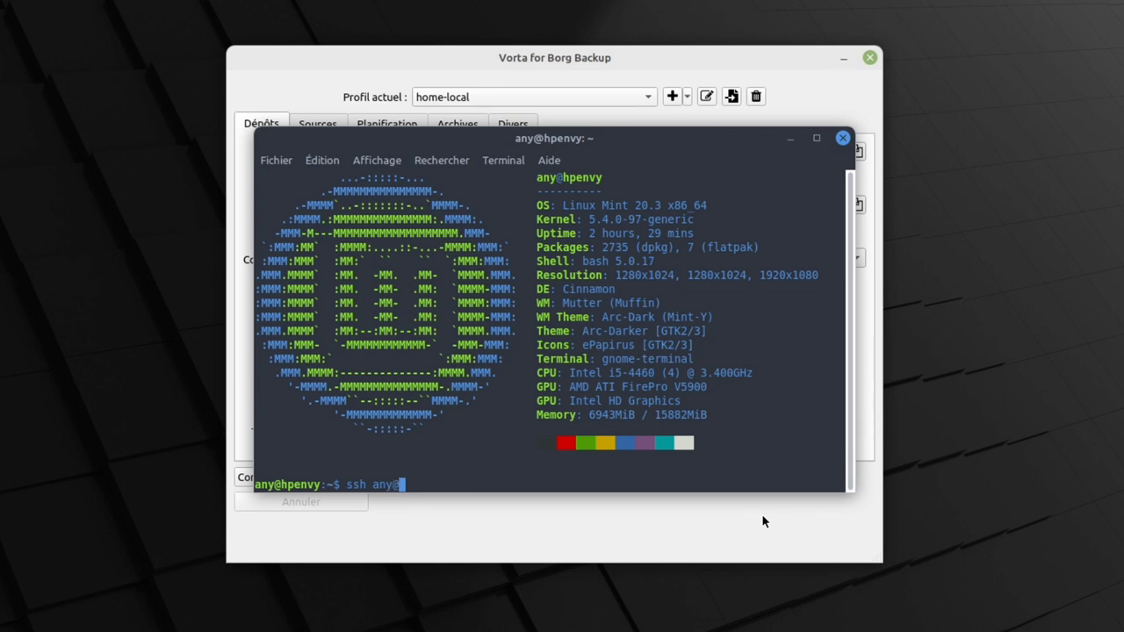
pyautogui.write('168.2.232')
pyautogui.press('Return')
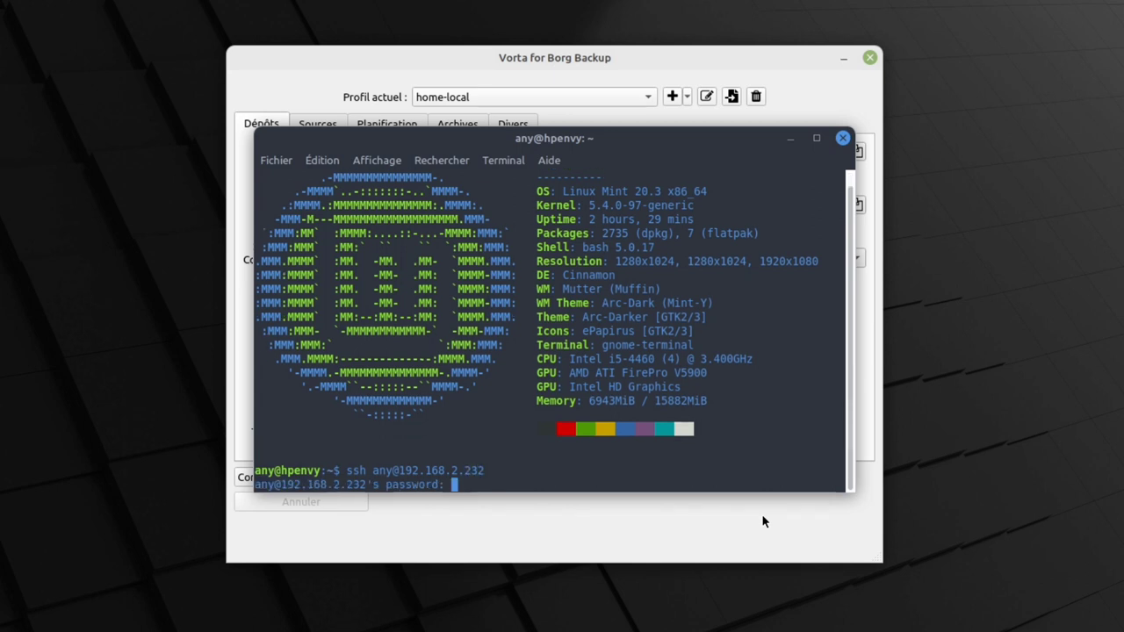
pyautogui.press('Return')
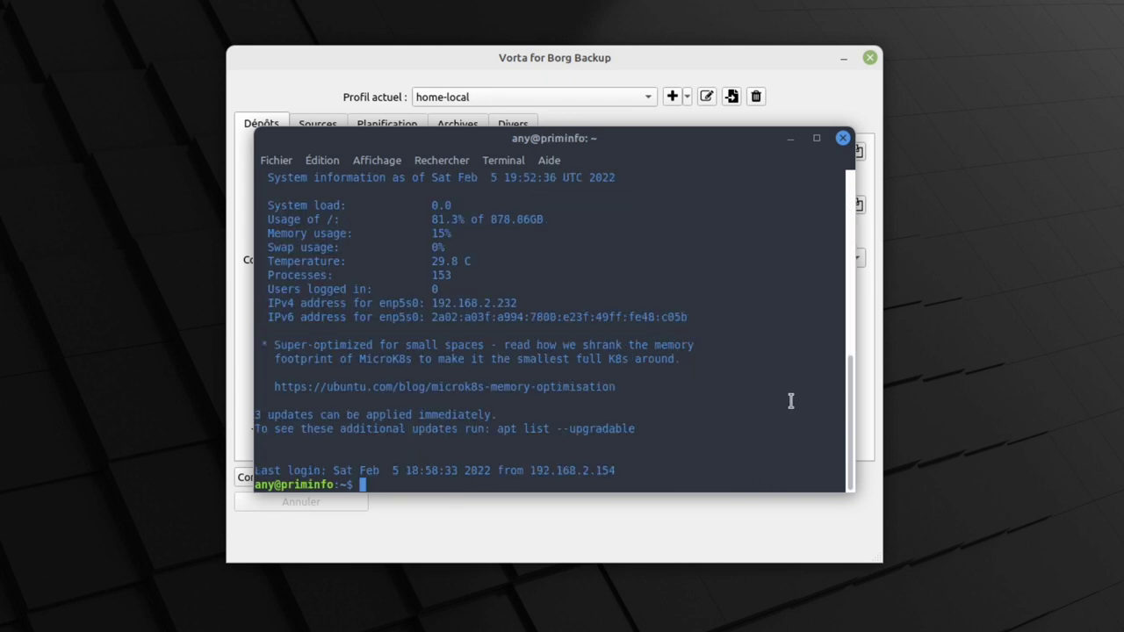
# - List the server's home folder, enter its Vorta folder and return to the home folder
pyautogui.write('ls')
pyautogui.press('Return')
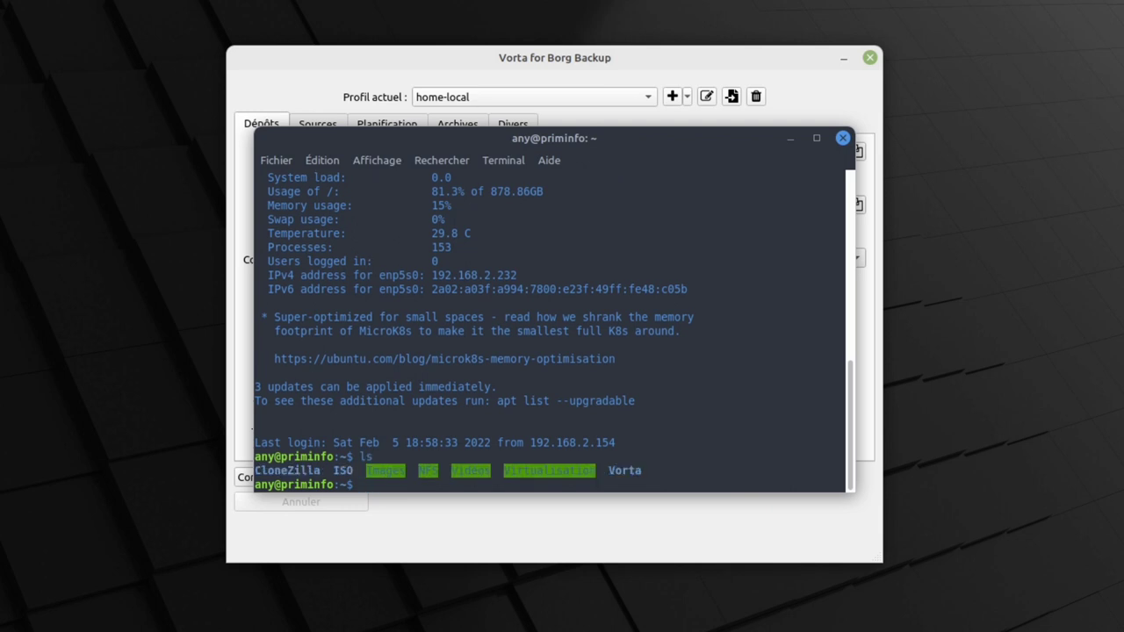
pyautogui.write('cd Vo')
pyautogui.press('Tab')
pyautogui.press('Return')
pyautogui.write('cd')
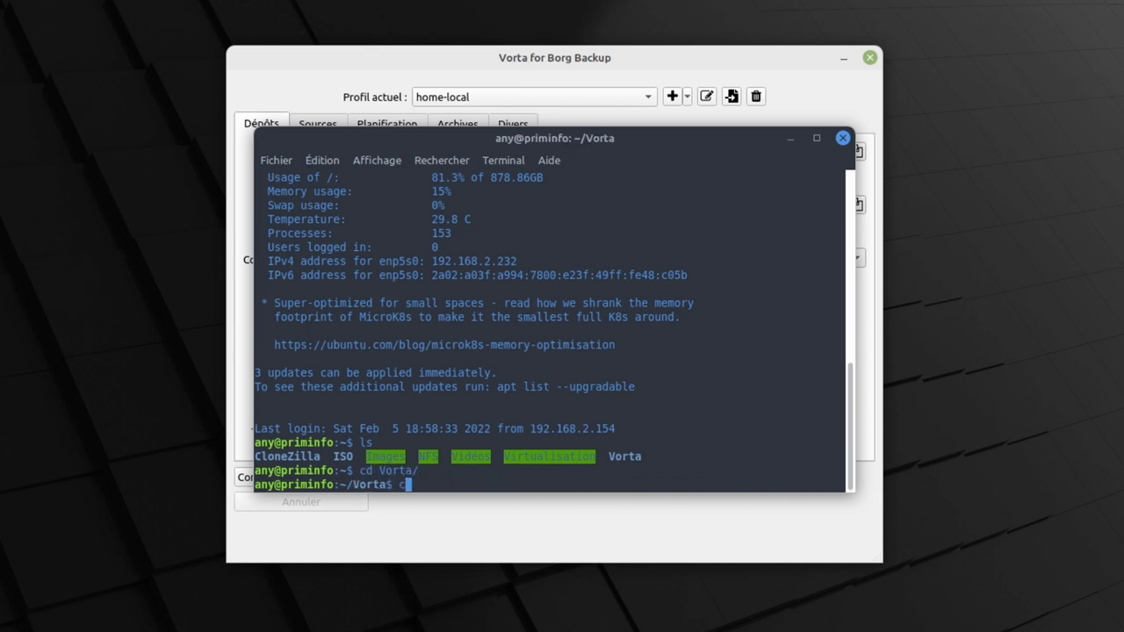
pyautogui.press('Return')
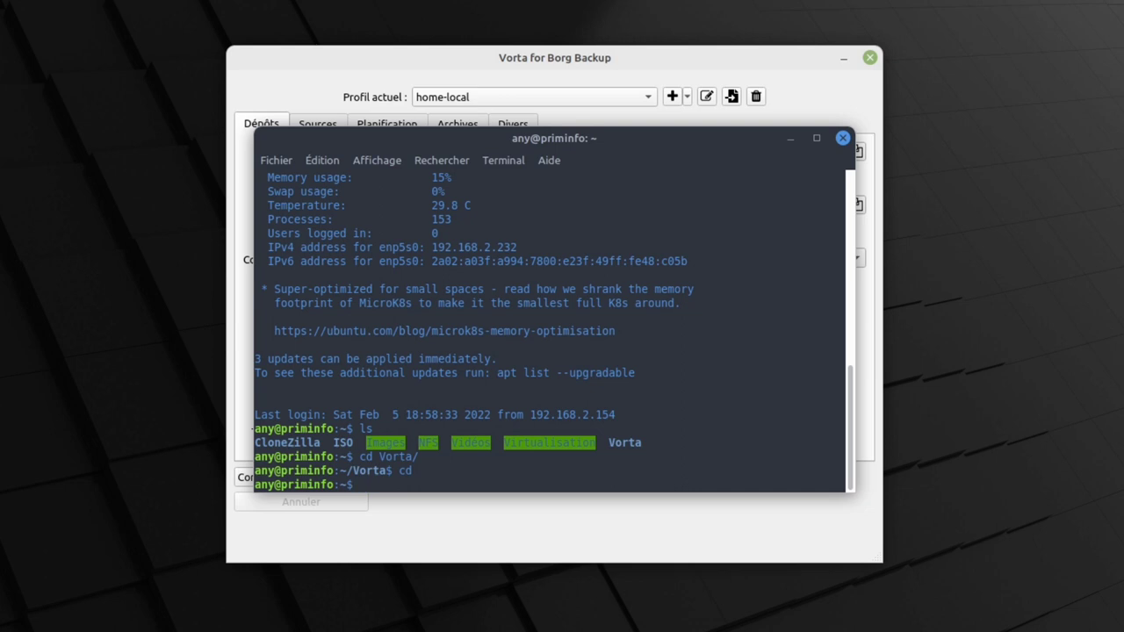
# - Delete the Vorta folder on the server with rm -r and list the home folder again
pyautogui.write('rm -r Vorta/')
pyautogui.press('Return')
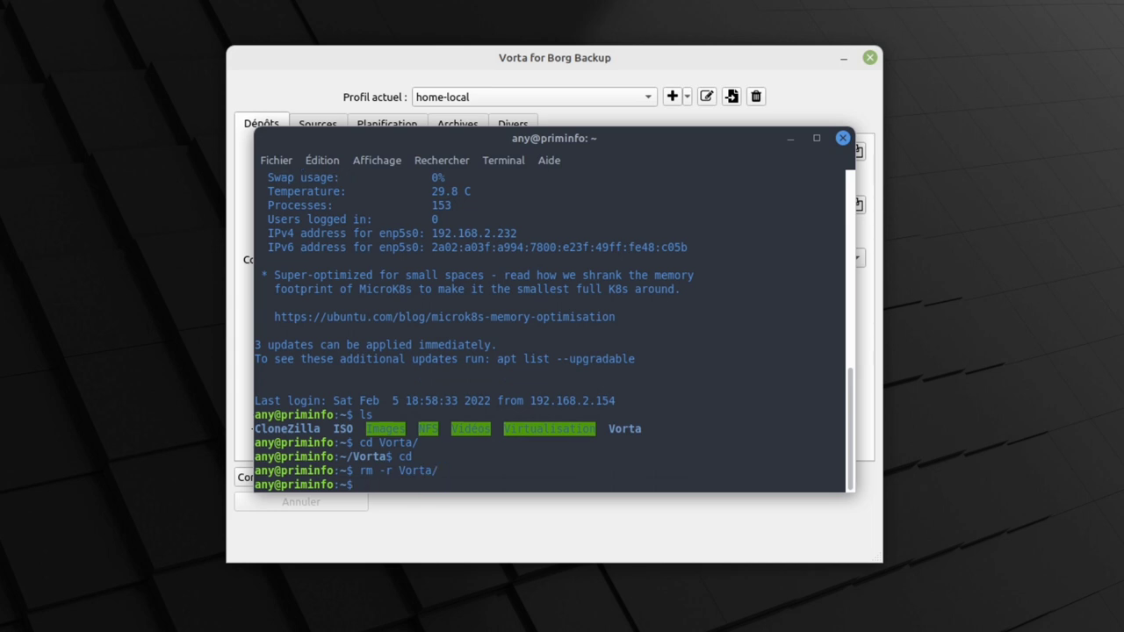
pyautogui.write('ls')
pyautogui.press('Return')
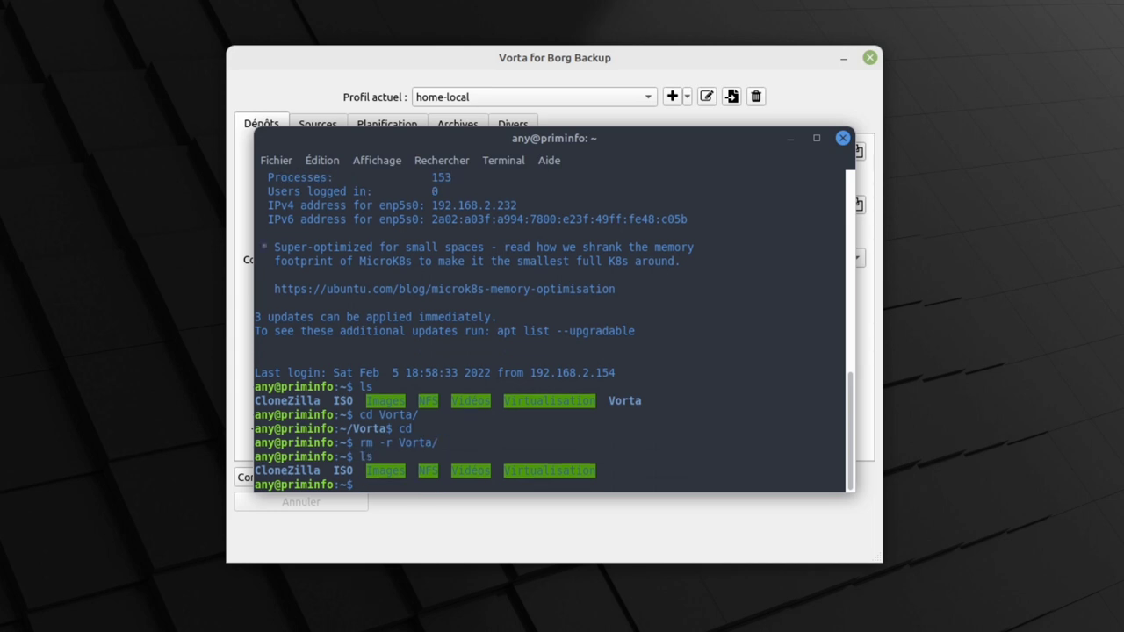
# - Install borgbackup on the server with sudo apt install, entering the sudo password and accepting the additional packages
pyautogui.write('sudo apt install ssh')
pyautogui.press('BackSpace')
pyautogui.press('BackSpace')
pyautogui.press('BackSpace')
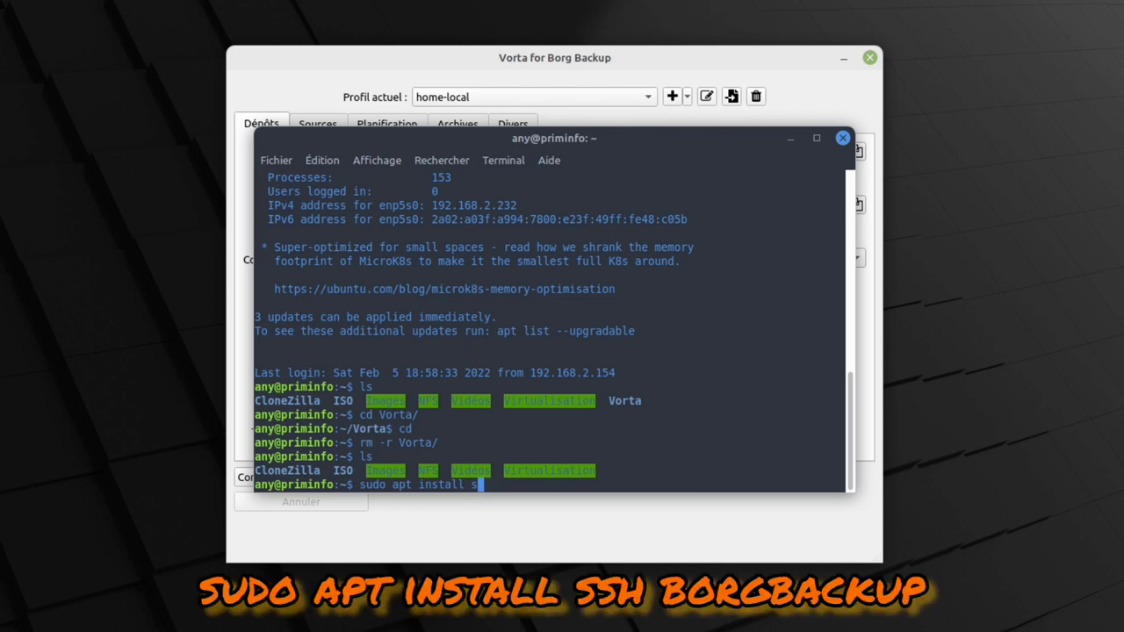
pyautogui.write('borgbackup')
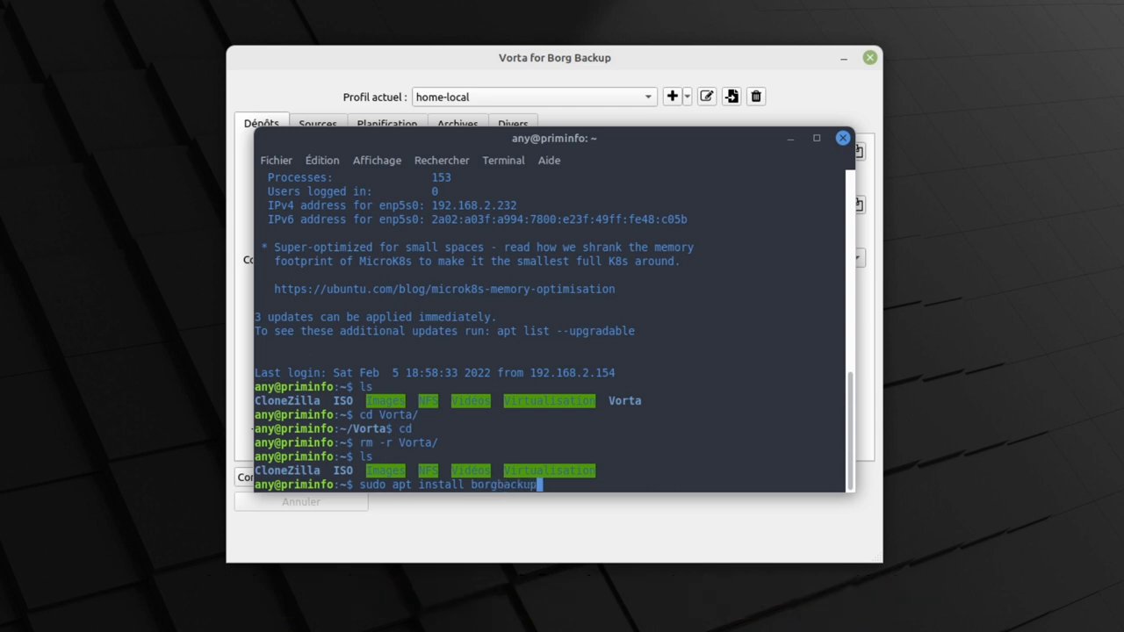
pyautogui.press('Return')
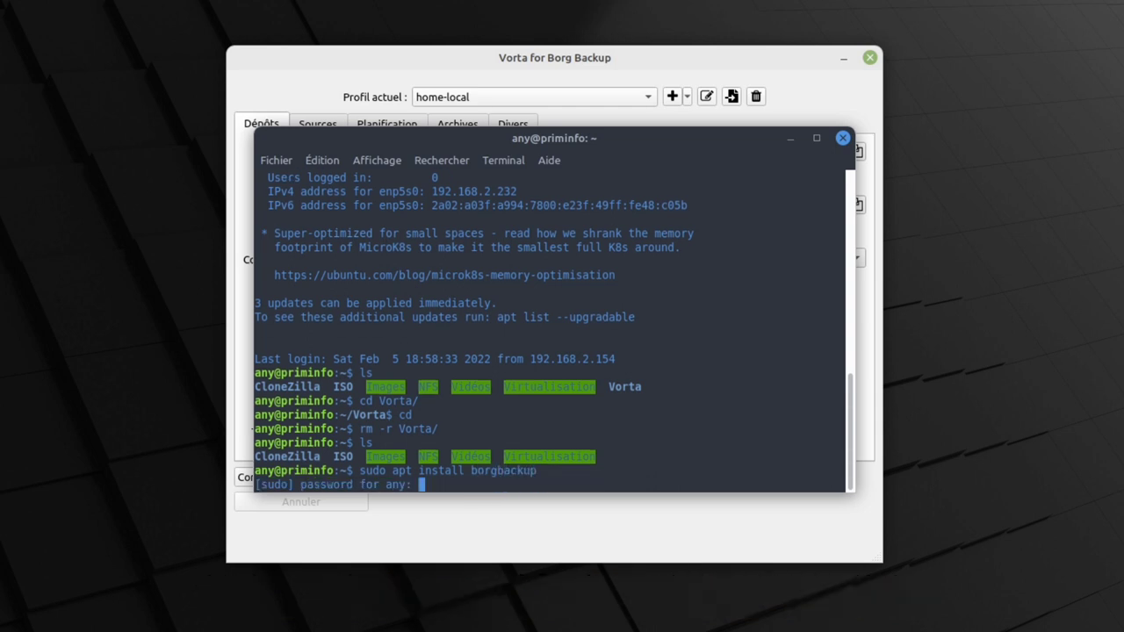
pyautogui.press('Return')
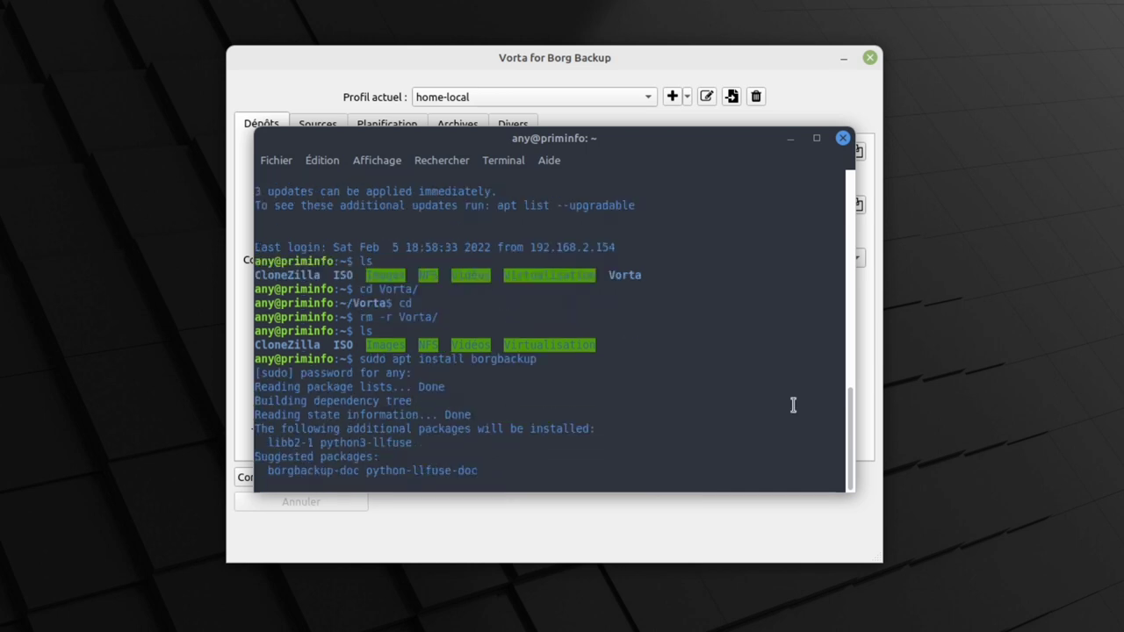
pyautogui.press('Return')
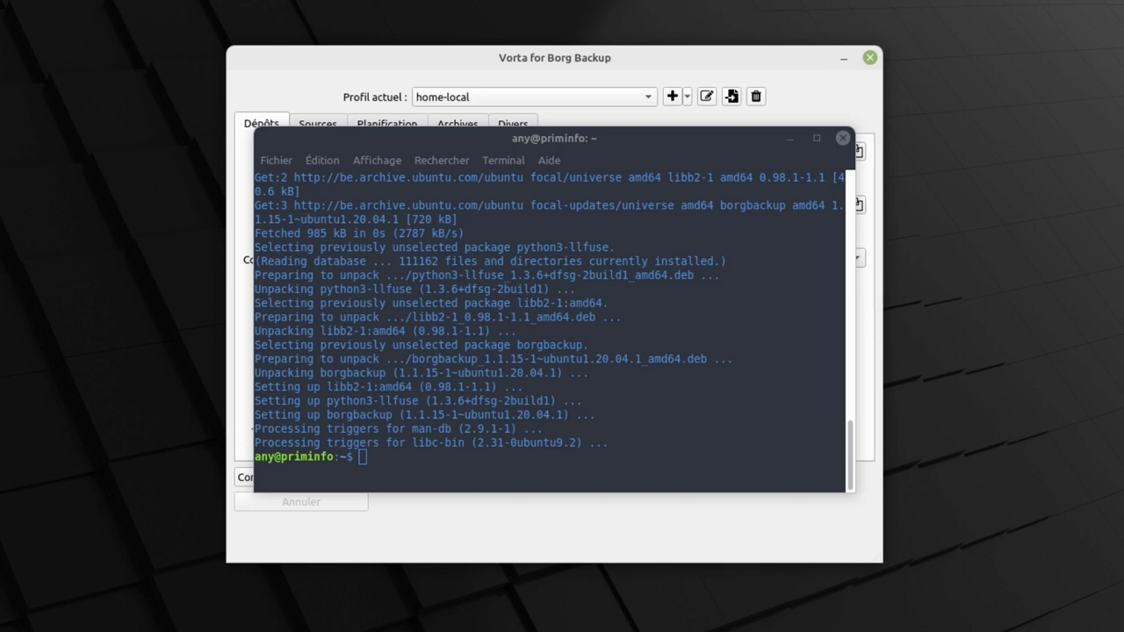
# - Switch back to Vorta and add a backup profile named home-distant
pyautogui.click(598, 63)
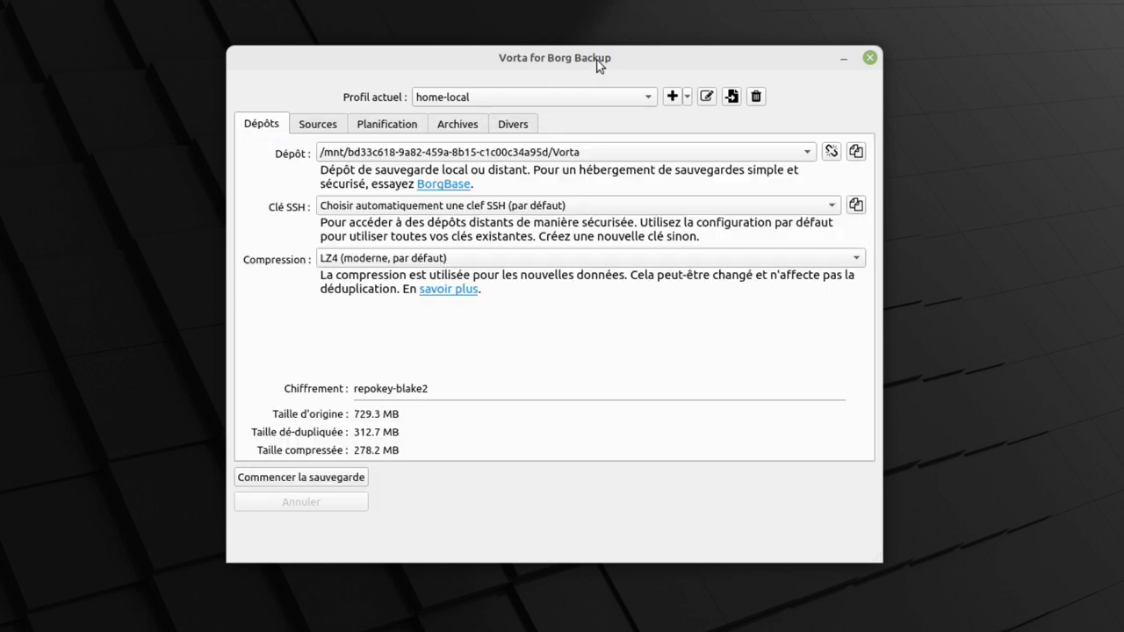
pyautogui.click(673, 97)
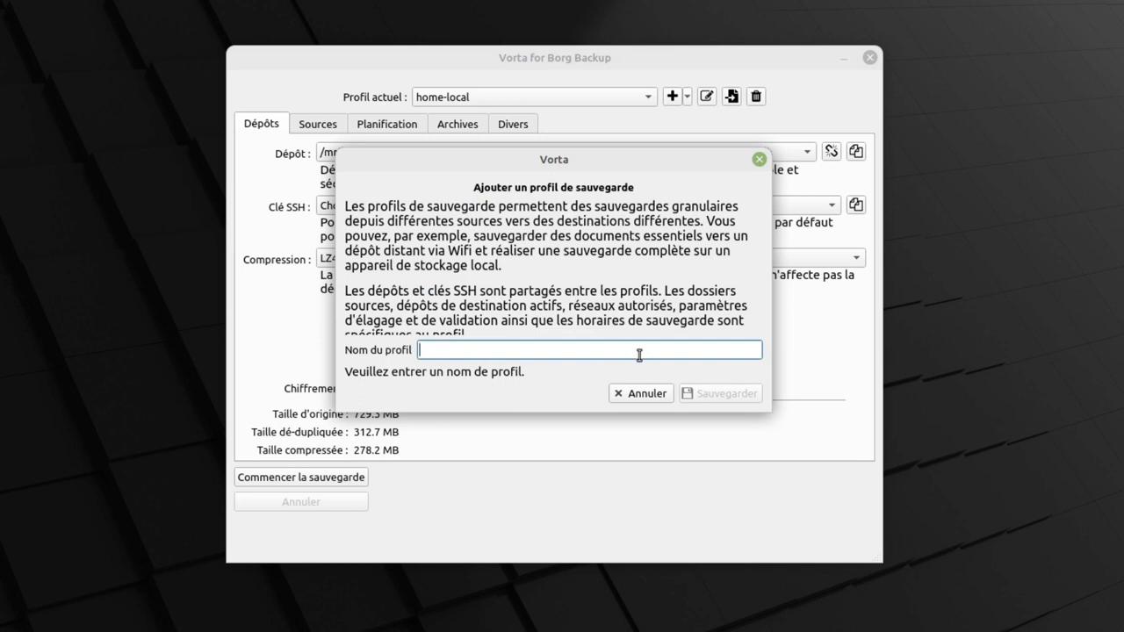
pyautogui.write('home')
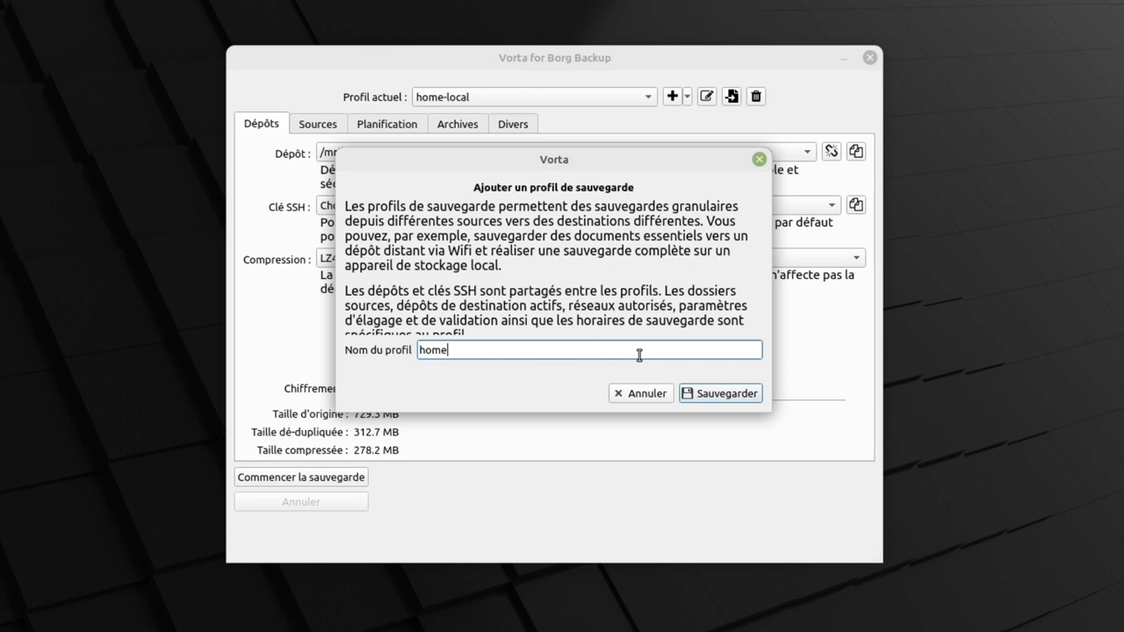
pyautogui.write('-distant')
pyautogui.press('Return')
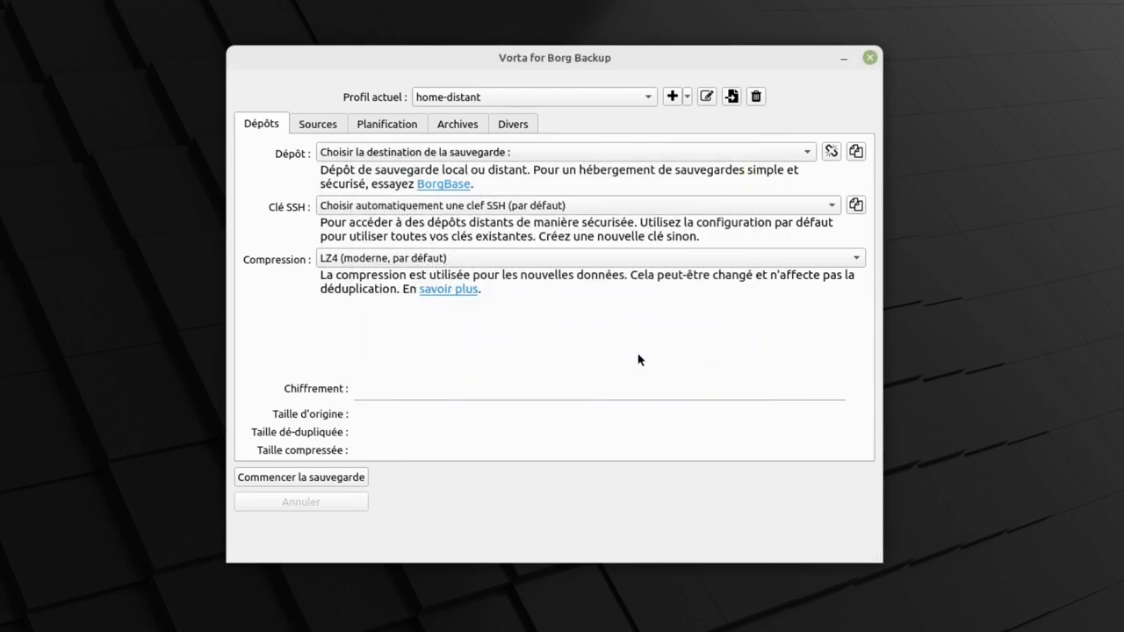
# - Start initialising a new repository for the home-distant profile and unlock the login keyring with its password
pyautogui.click(514, 154)
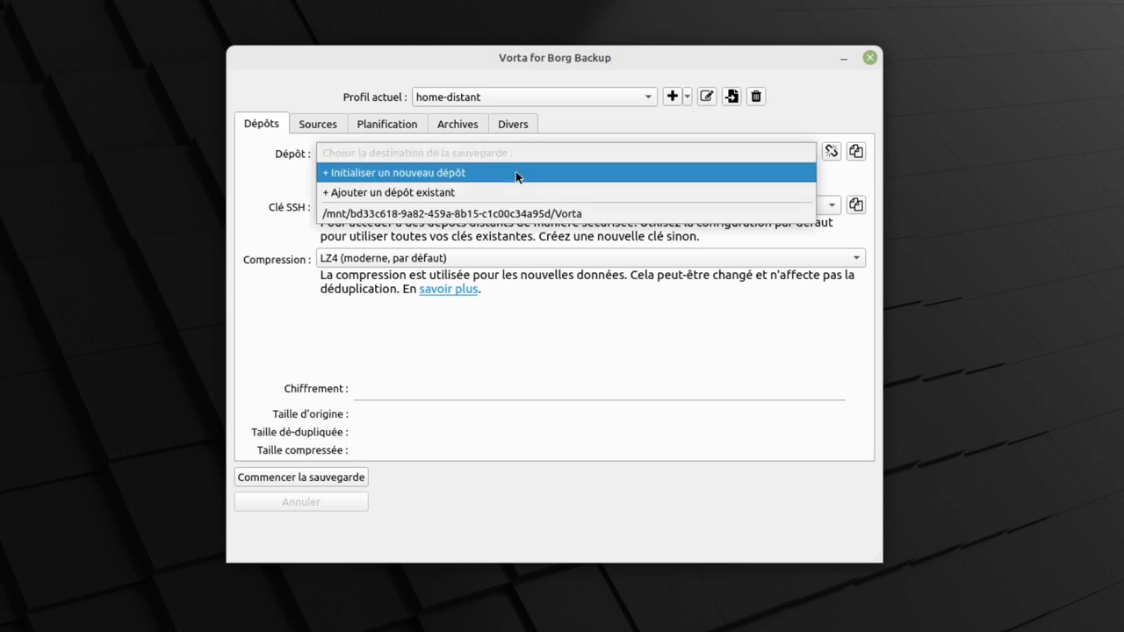
pyautogui.click(516, 172)
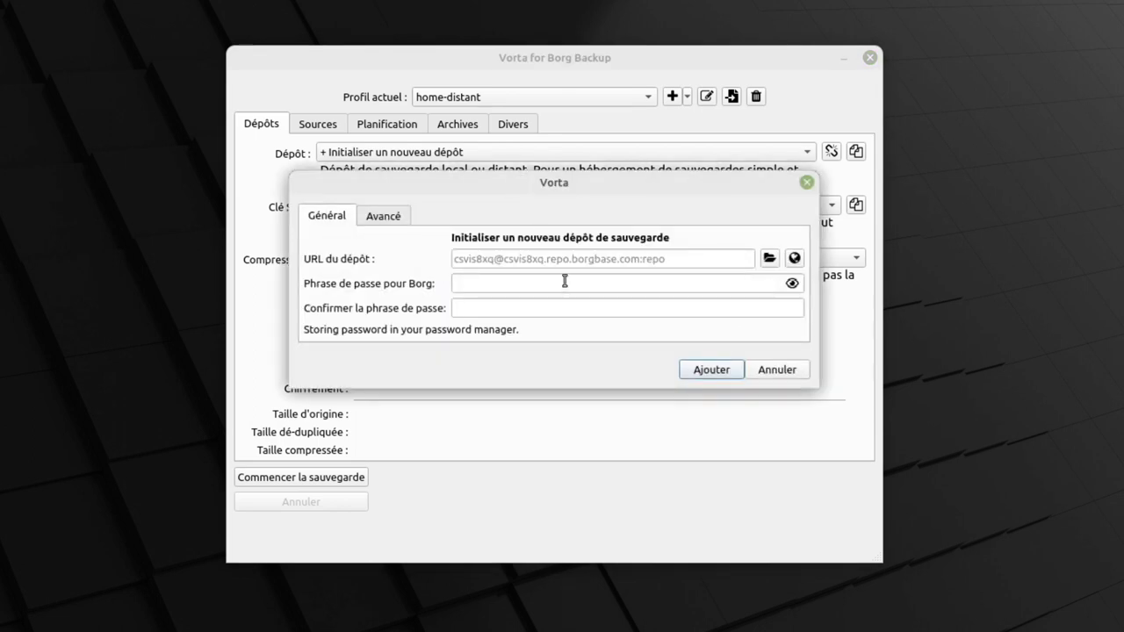
pyautogui.click(727, 257)
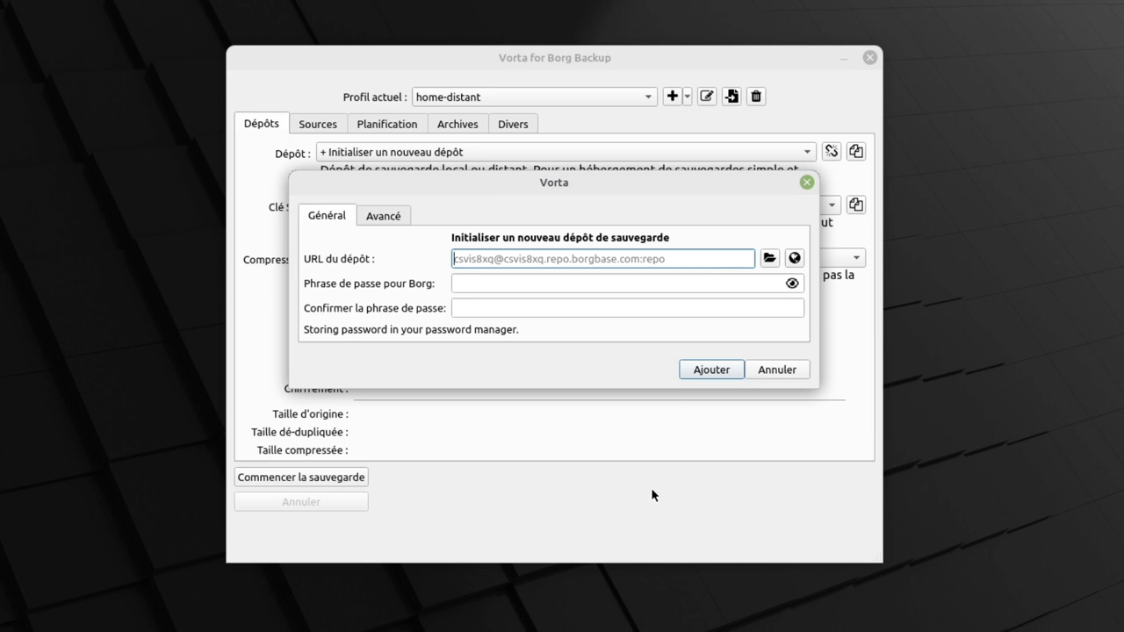
pyautogui.write('a')
pyautogui.press('BackSpace')
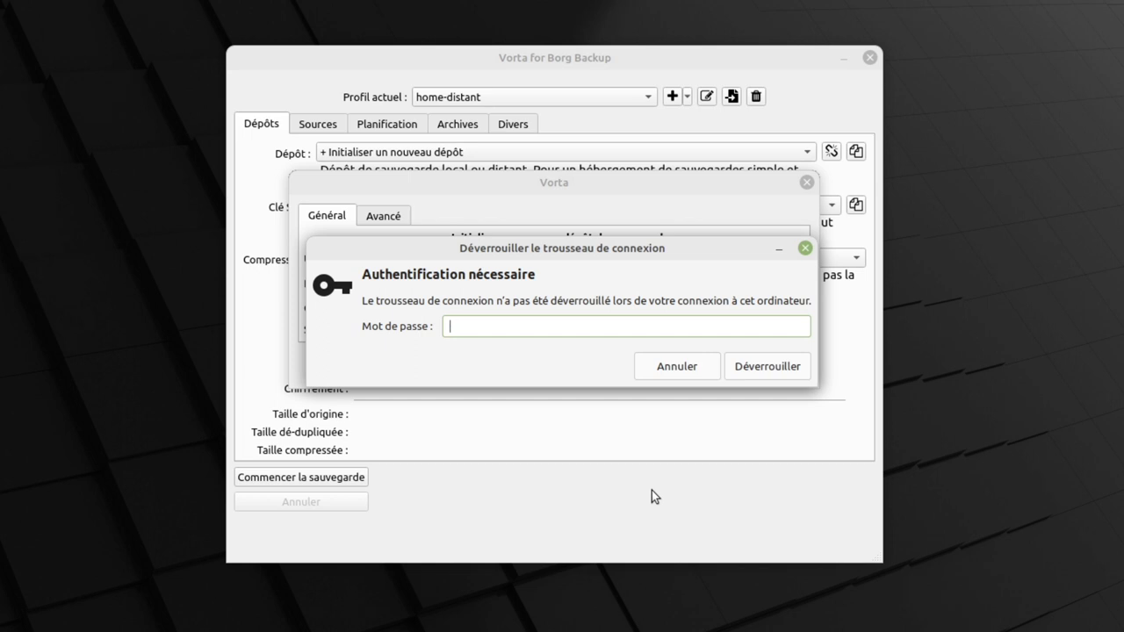
pyautogui.write('••••••')
pyautogui.press('Return')
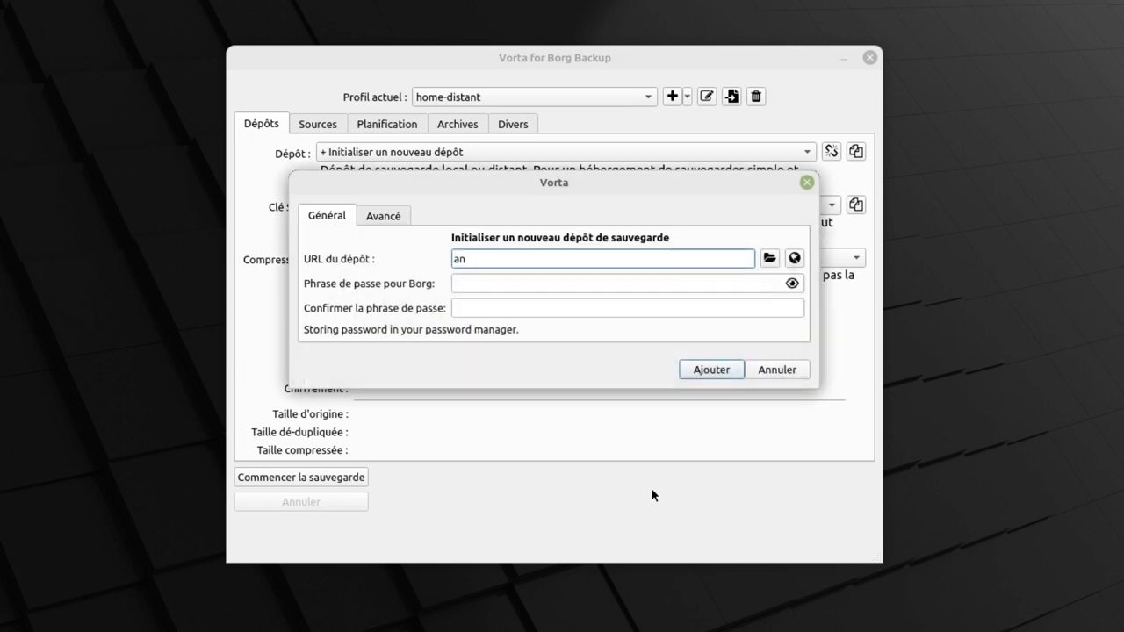
pyautogui.write('any@192.168.2.232:bo')
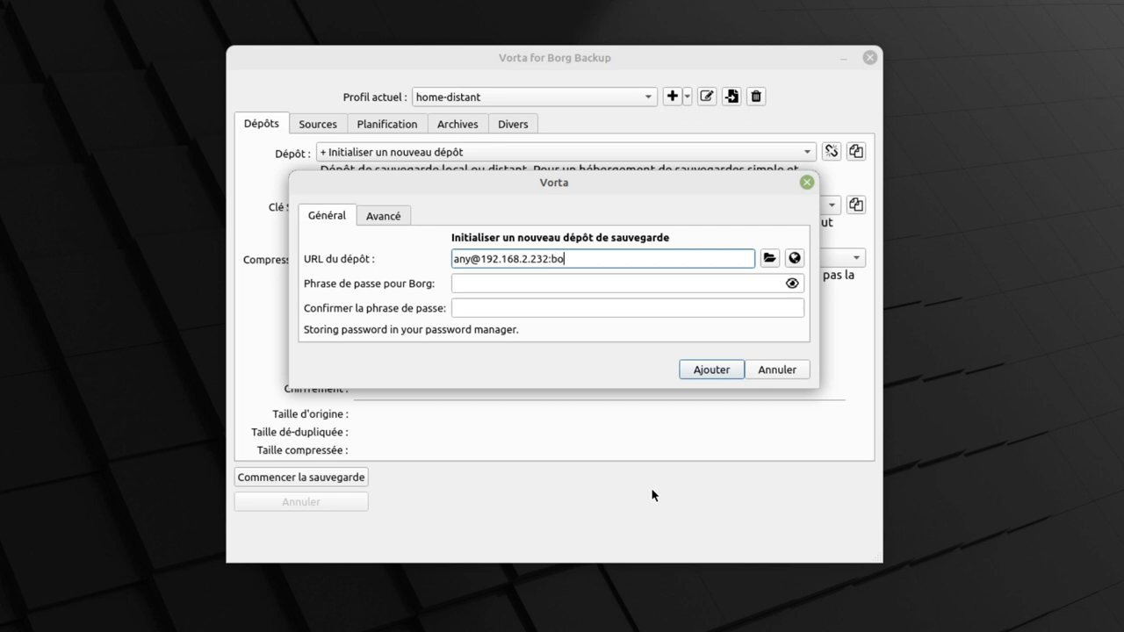
pyautogui.write('rg/')
pyautogui.click(621, 284)
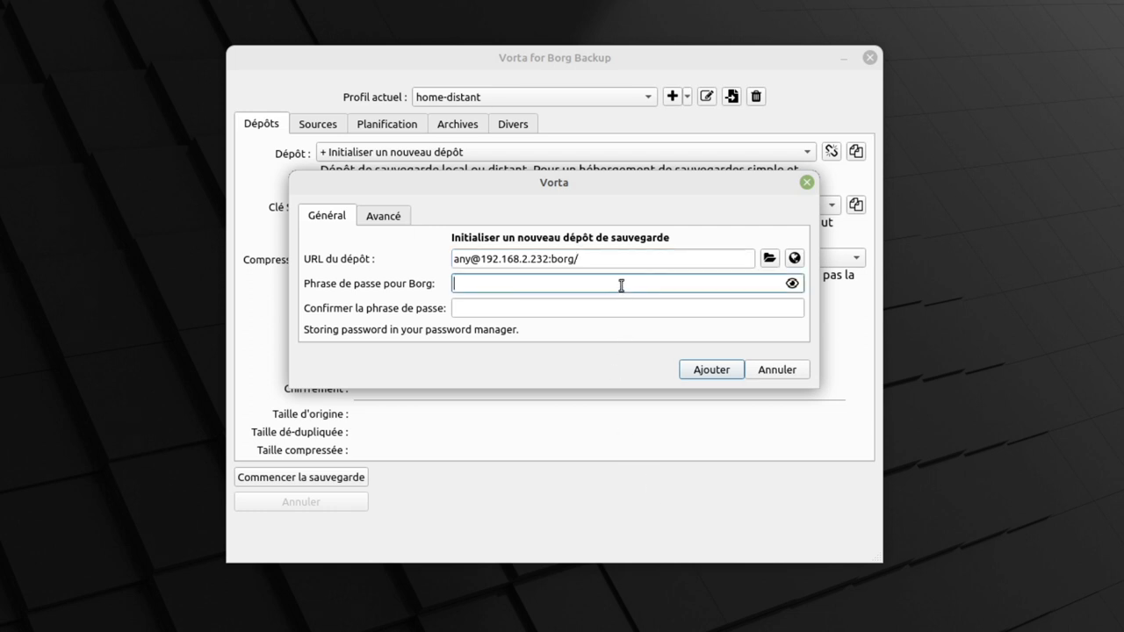
pyautogui.write('******')
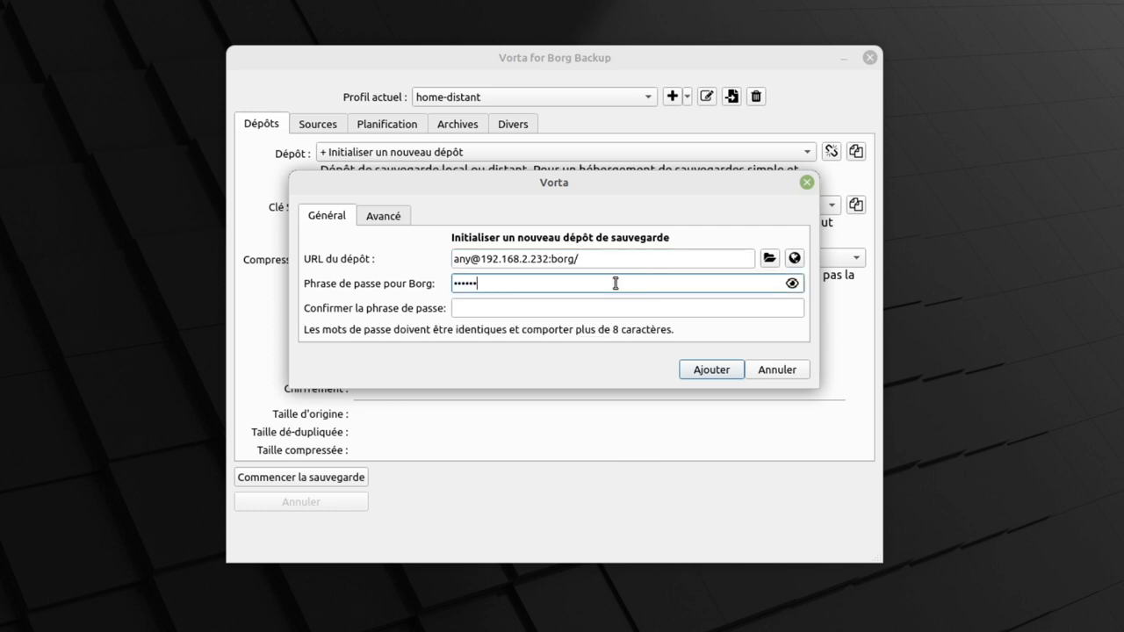
pyautogui.write('******')
pyautogui.press('Tab')
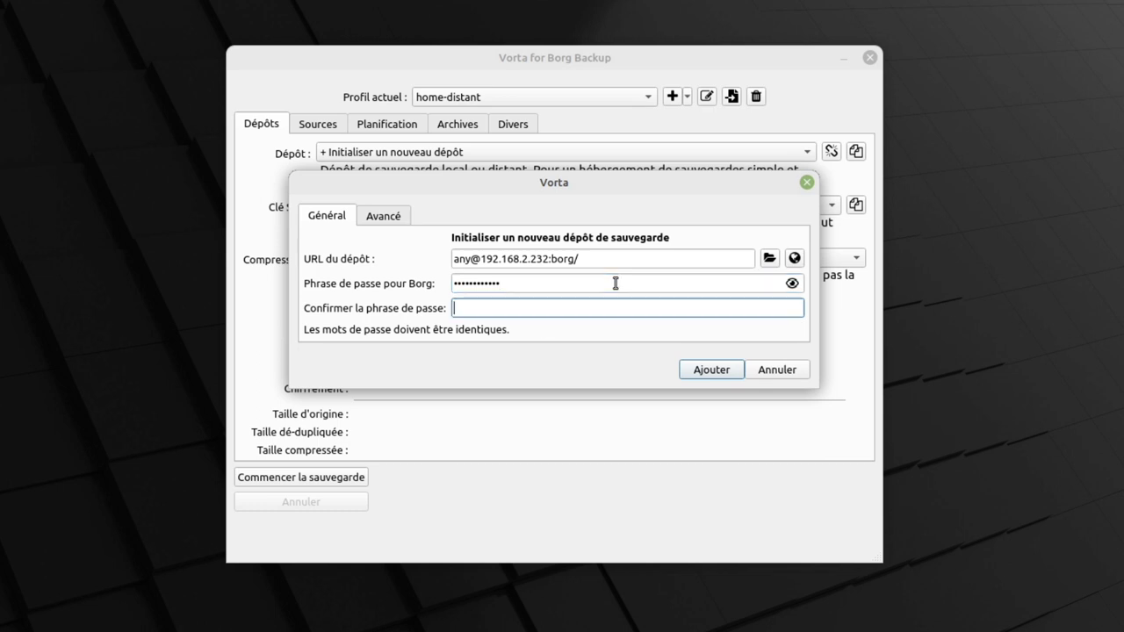
pyautogui.write('*************')
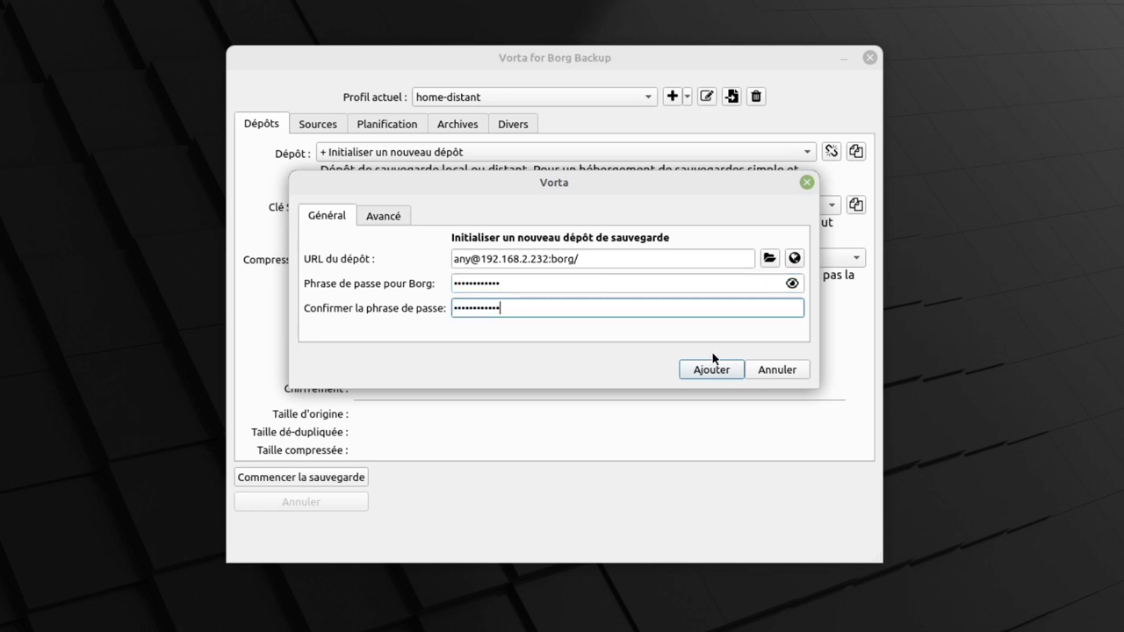
pyautogui.click(729, 372)
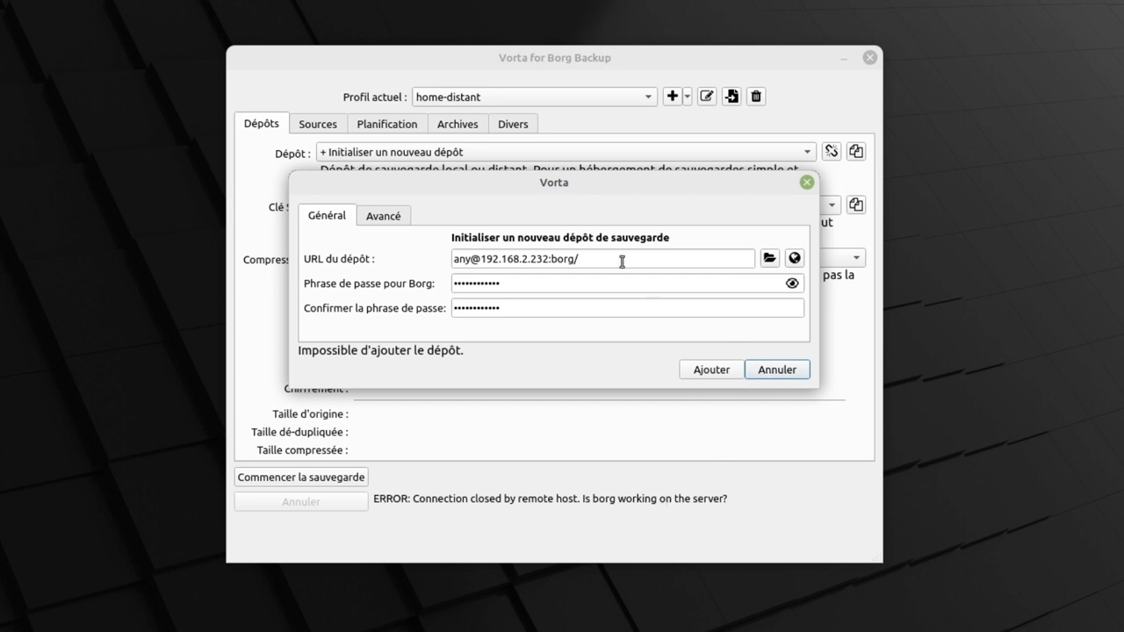
pyautogui.moveTo(622, 260); pyautogui.dragTo(525, 261)
pyautogui.click(784, 369)
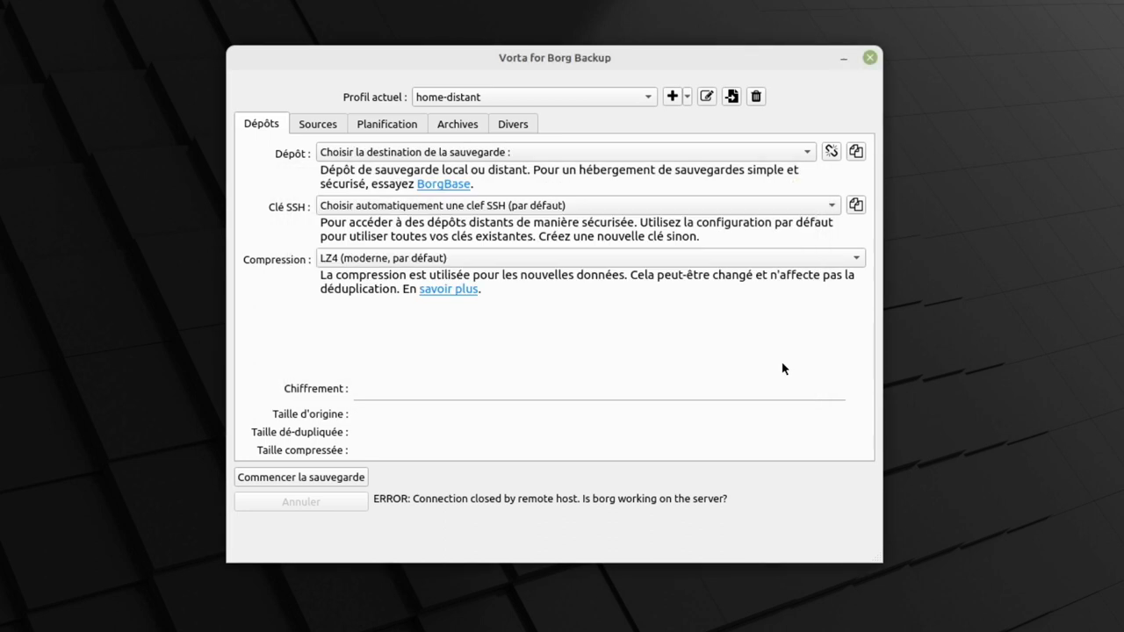
# - Generate a new ED25519 SSH key with the recommended length in ~/.ssh/id_ed25519 and copy it to the clipboard
pyautogui.click(318, 128)
pyautogui.click(282, 121)
pyautogui.click(387, 206)
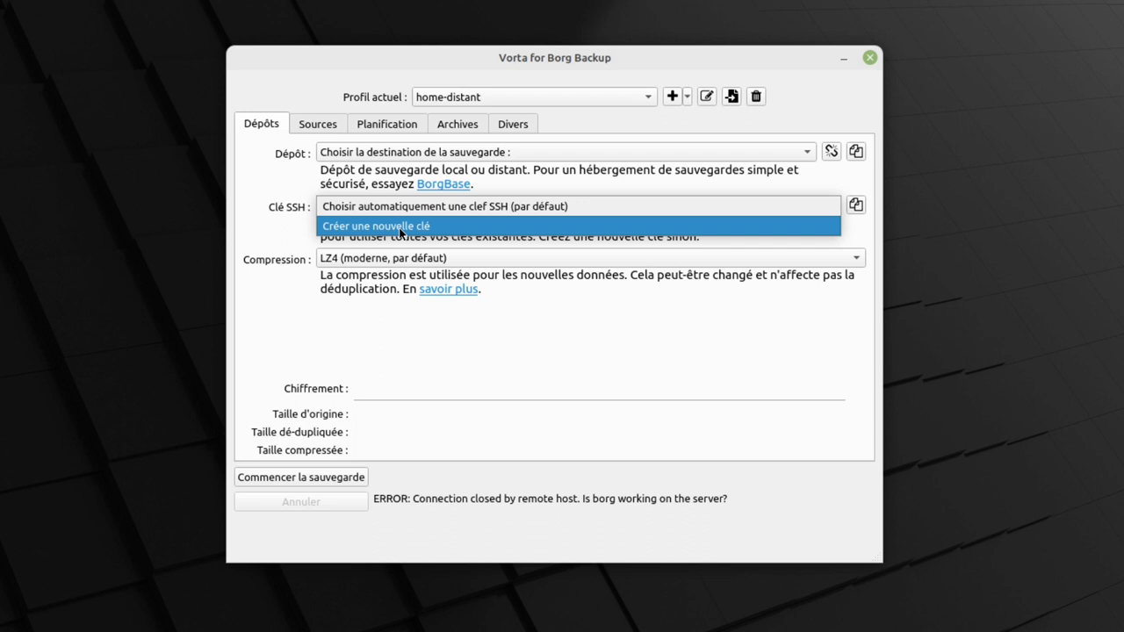
pyautogui.click(399, 227)
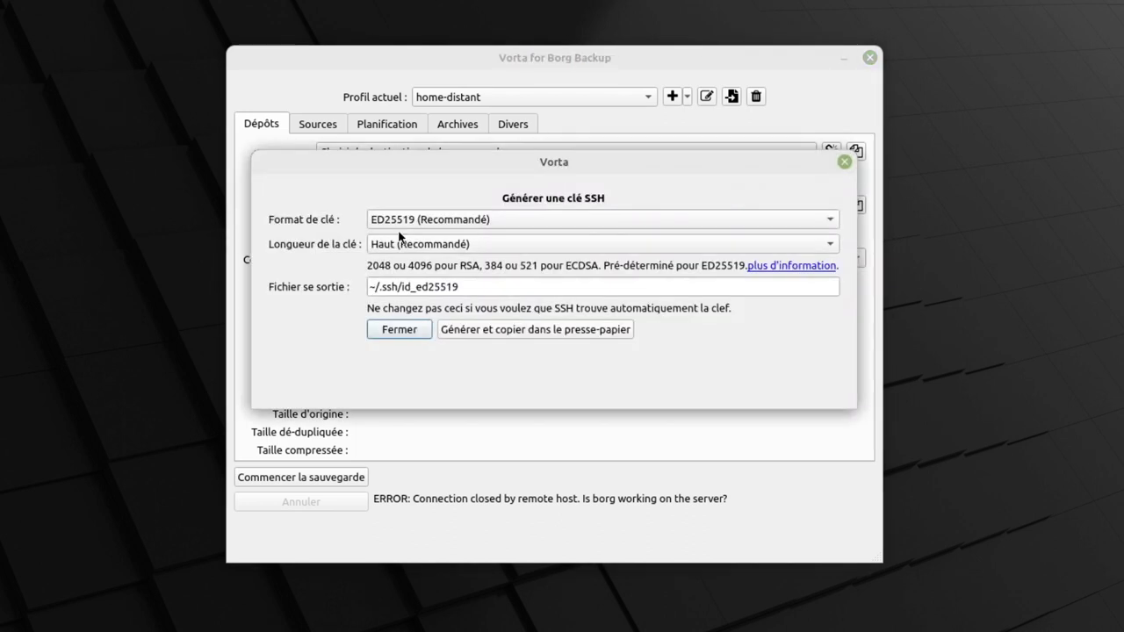
pyautogui.click(481, 333)
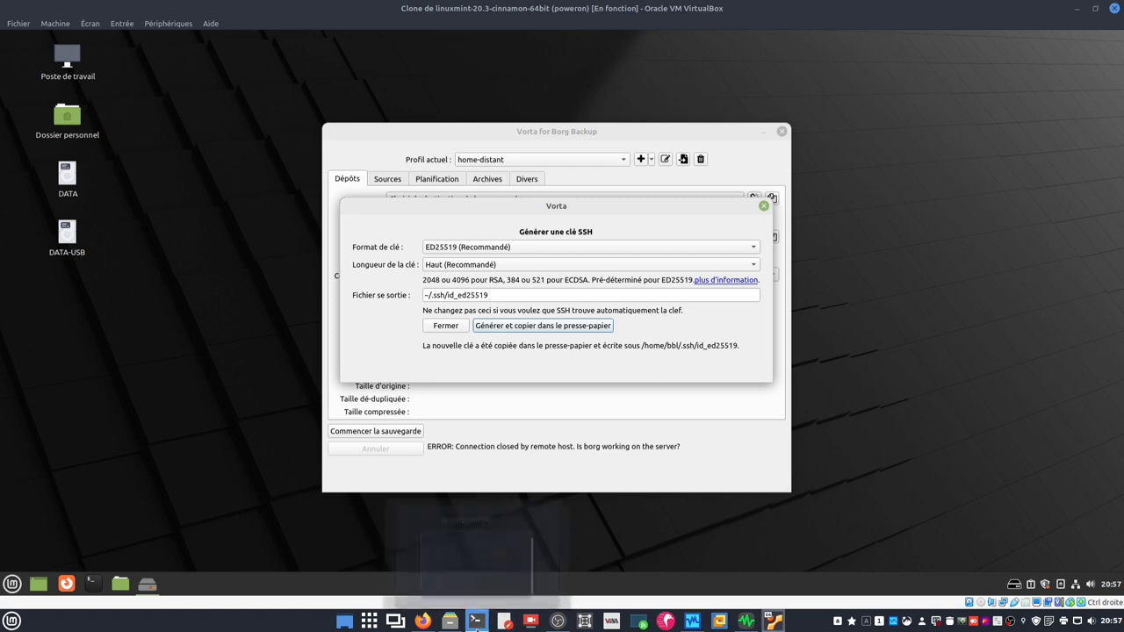
# - Switch to the server terminal, clear it and open .ssh/authorized_keys in nano
pyautogui.click(476, 621)
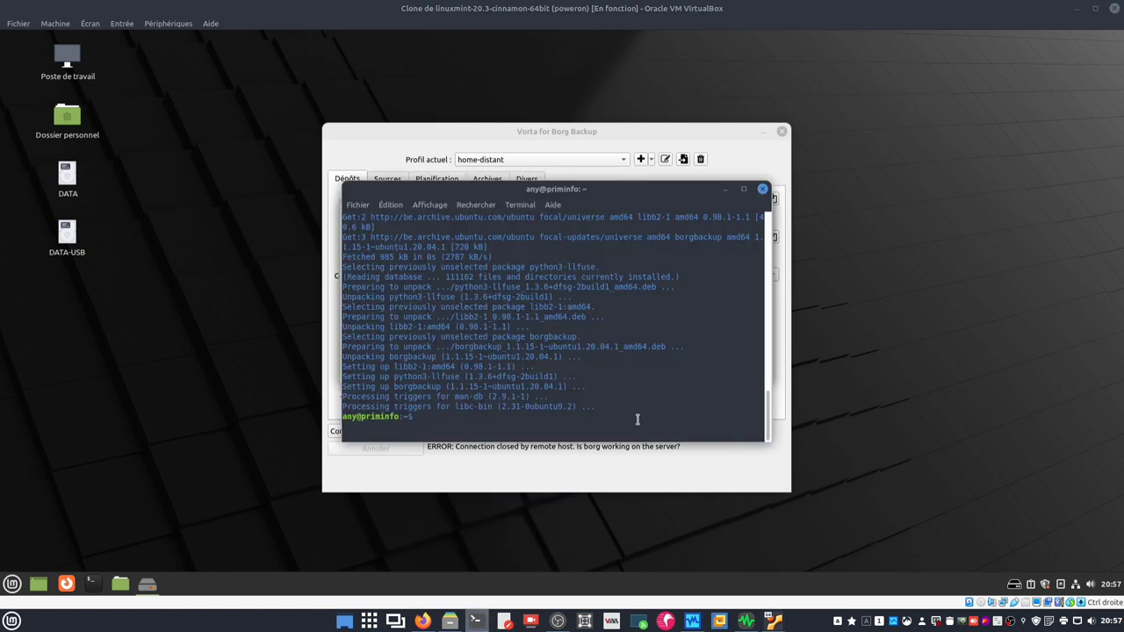
pyautogui.hotkey('ctrl', 'l')
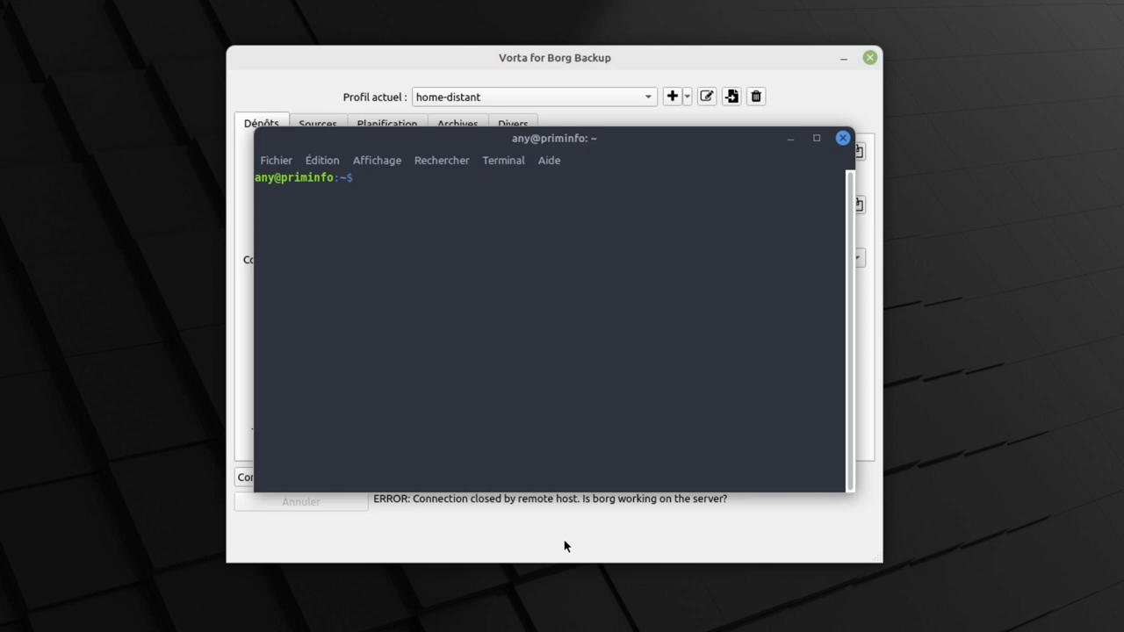
pyautogui.write('nano')
pyautogui.write('.ssh/authoriz')
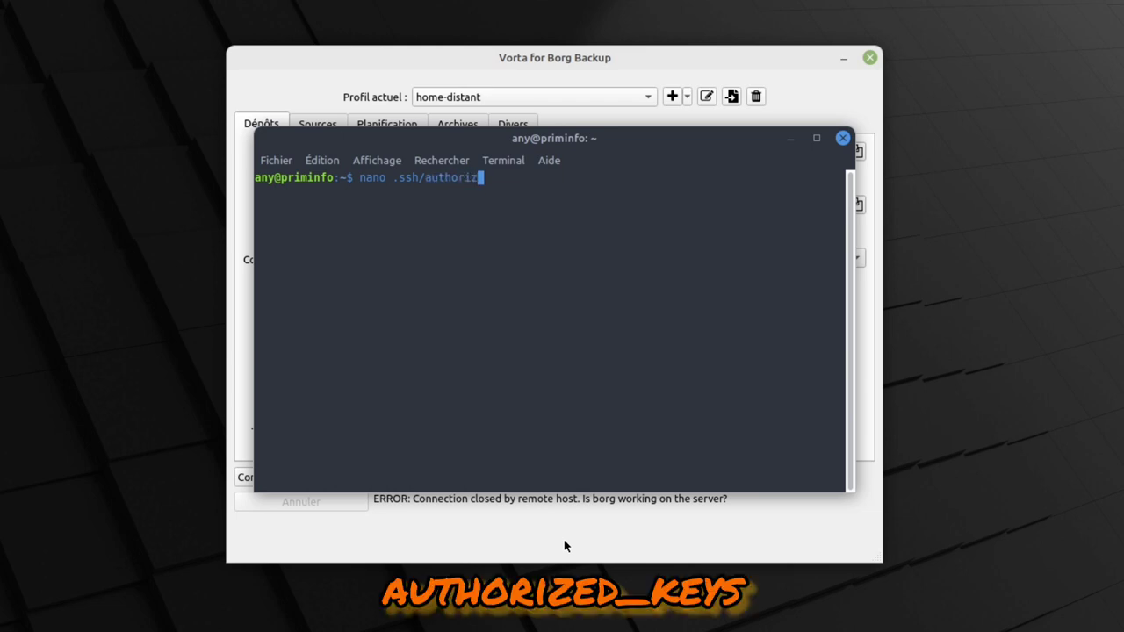
pyautogui.write('ed')
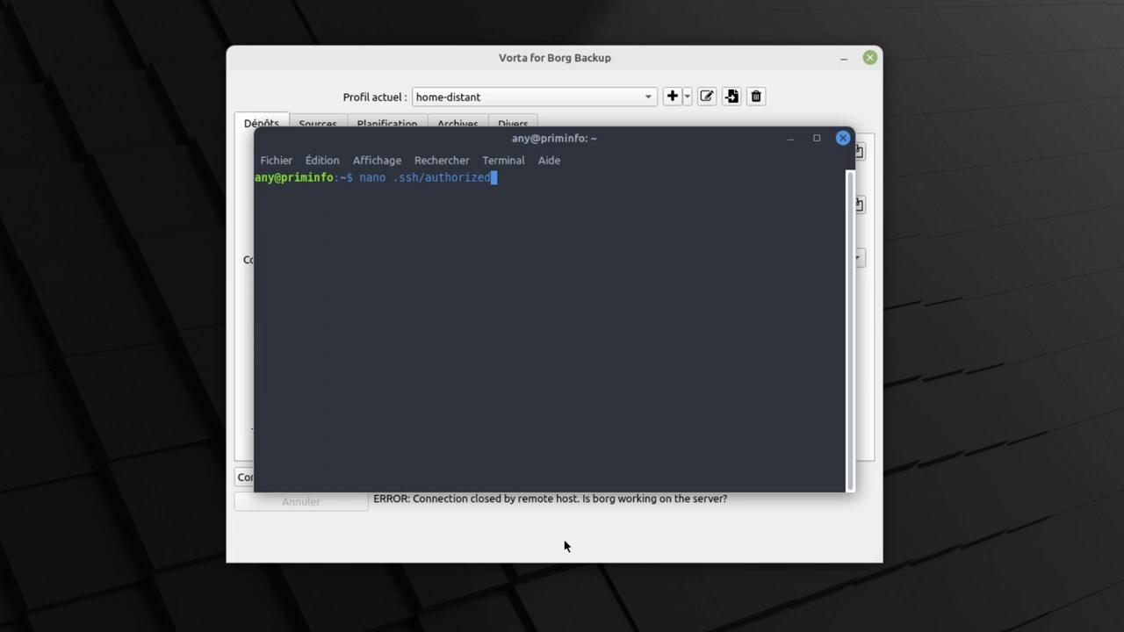
pyautogui.write('_keys')
pyautogui.press('Return')
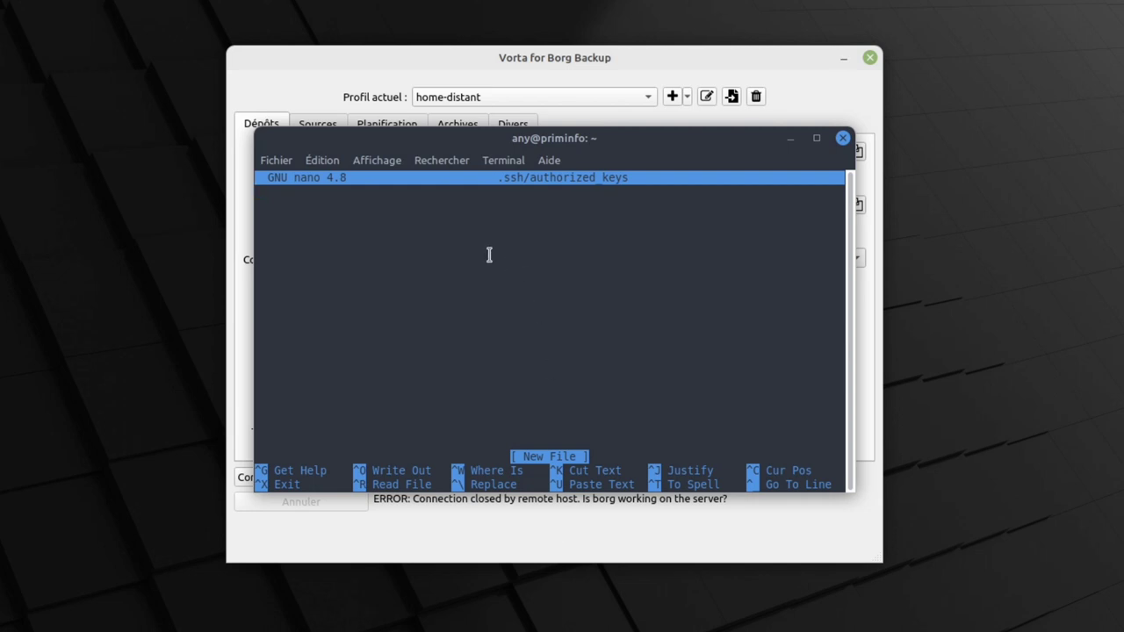
# - Paste the copied SSH public key into authorized_keys, save the file and exit nano
pyautogui.hotkey('ctrl', 'shift', 'v')
pyautogui.click(816, 138)
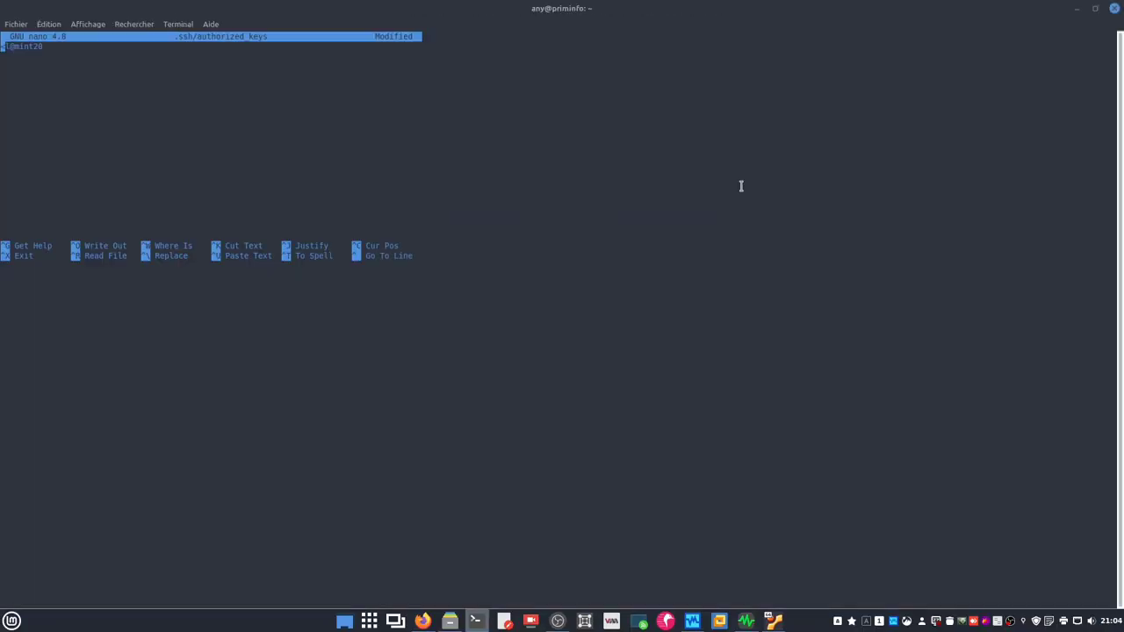
pyautogui.hotkey('ctrl', 'x')
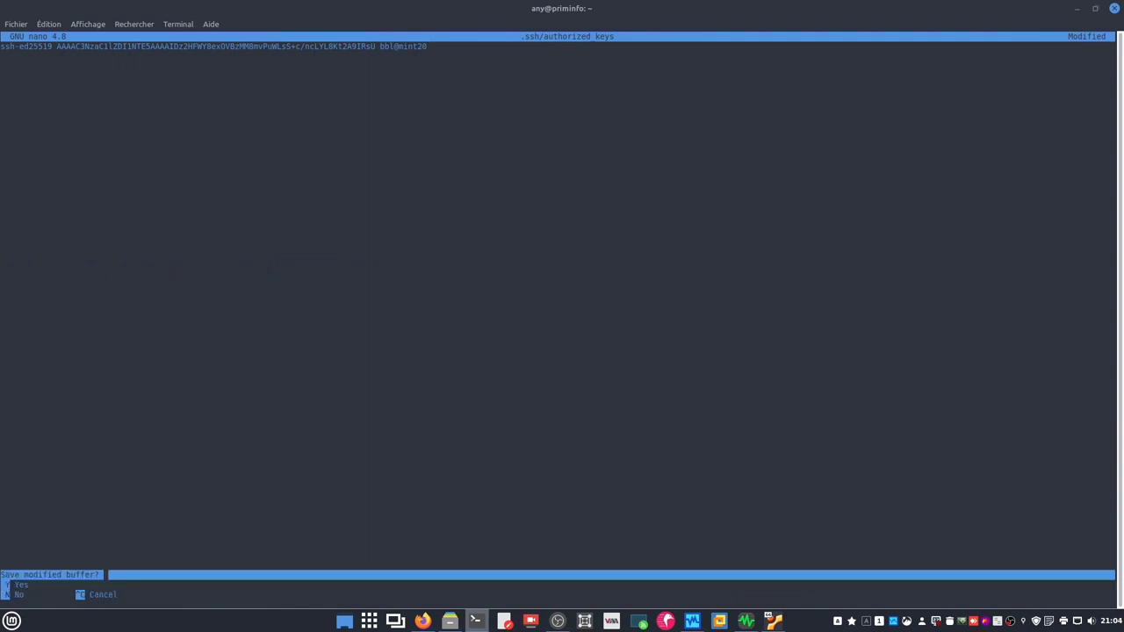
pyautogui.press('y')
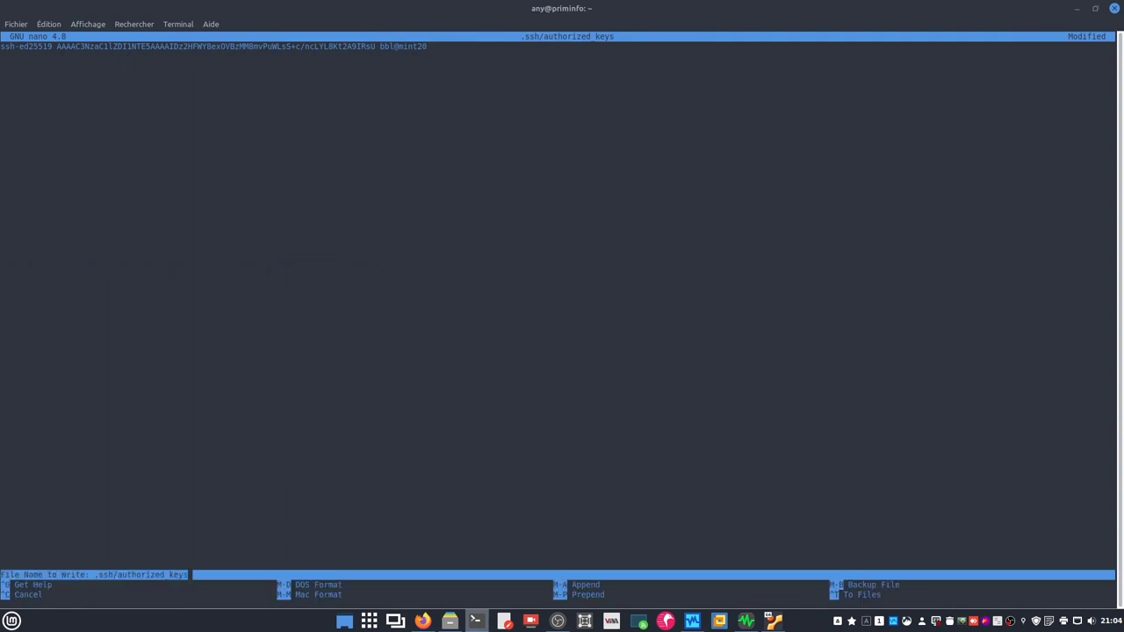
pyautogui.press('Return')
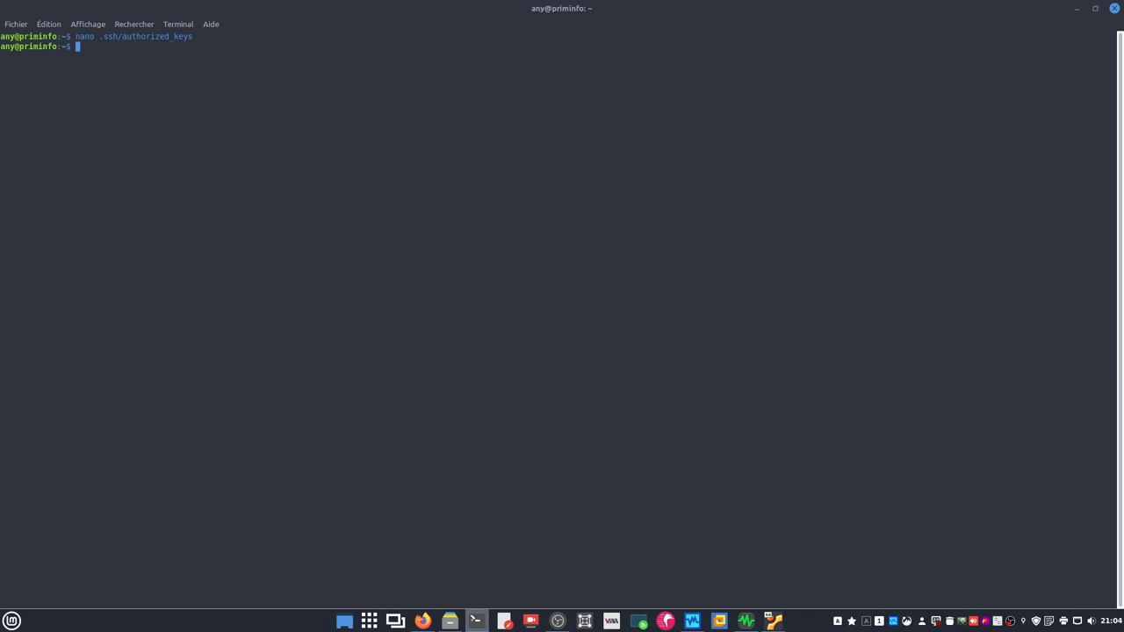
# - Switch back to Vorta and select id_ed25519 as the SSH key for the home-distant profile
pyautogui.click(1097, 15)
pyautogui.click(621, 135)
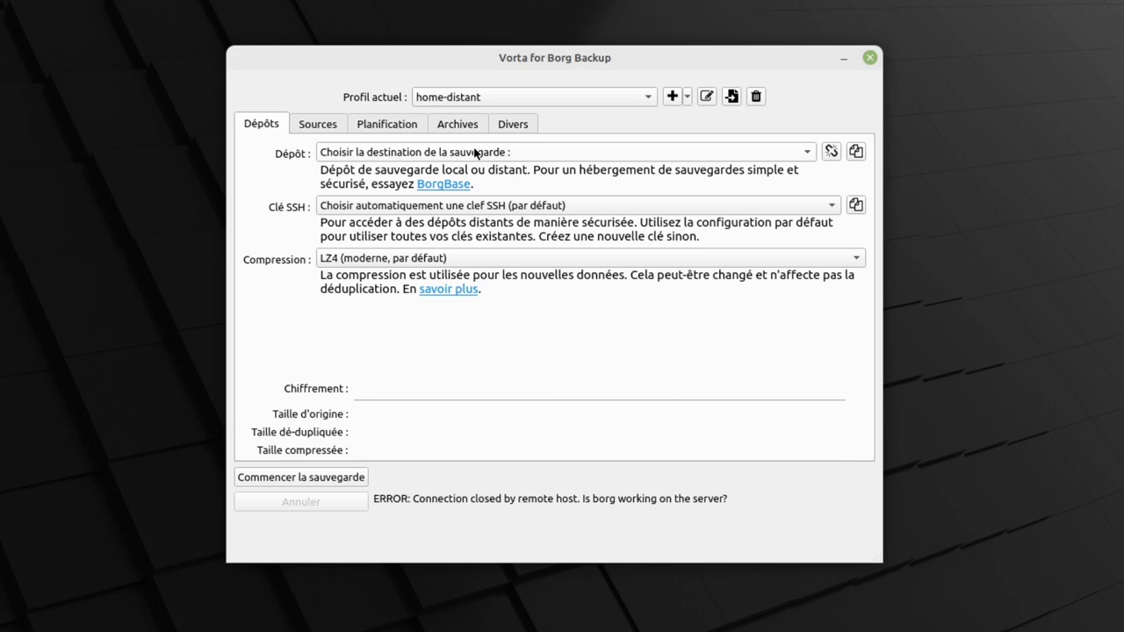
pyautogui.click(475, 153)
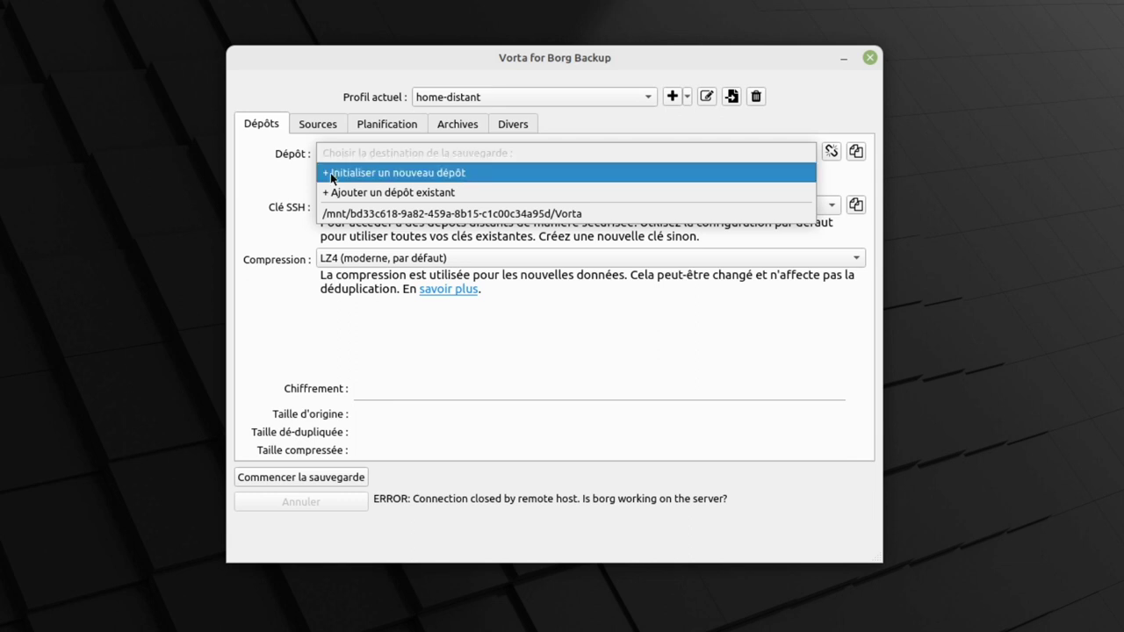
pyautogui.click(235, 195)
pyautogui.click(362, 211)
pyautogui.click(381, 246)
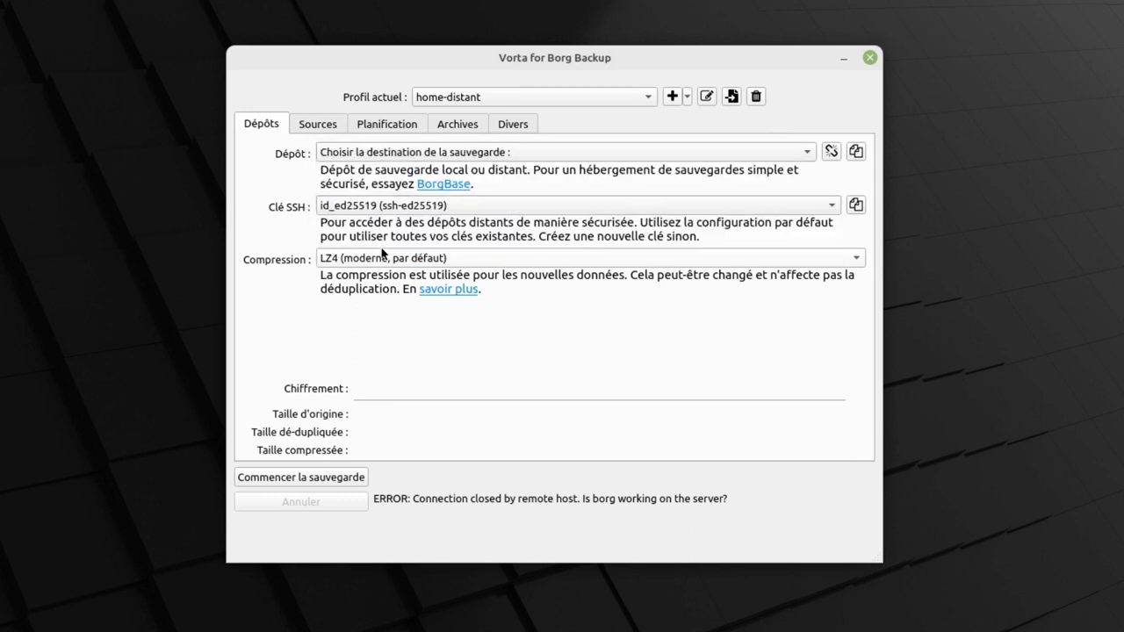
pyautogui.click(419, 152)
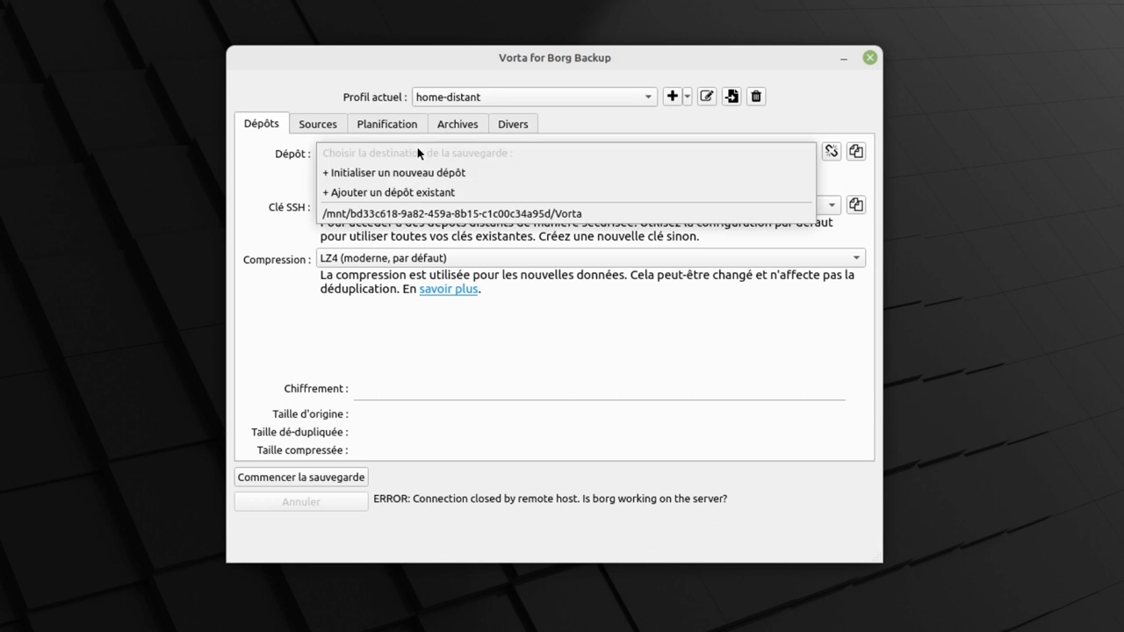
pyautogui.click(411, 174)
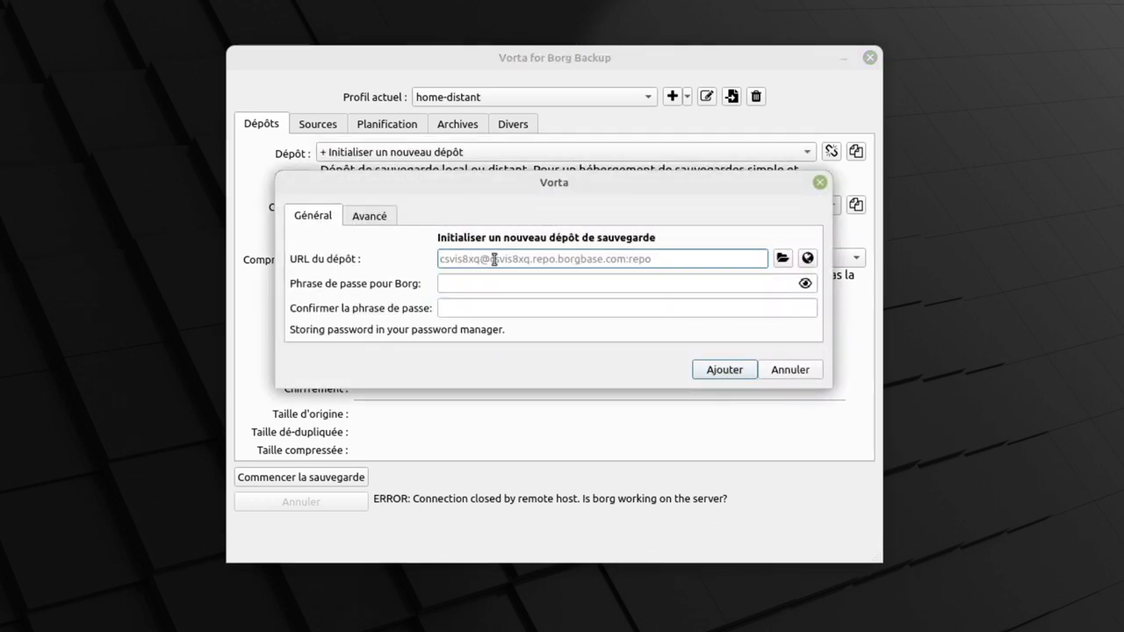
pyautogui.write('any')
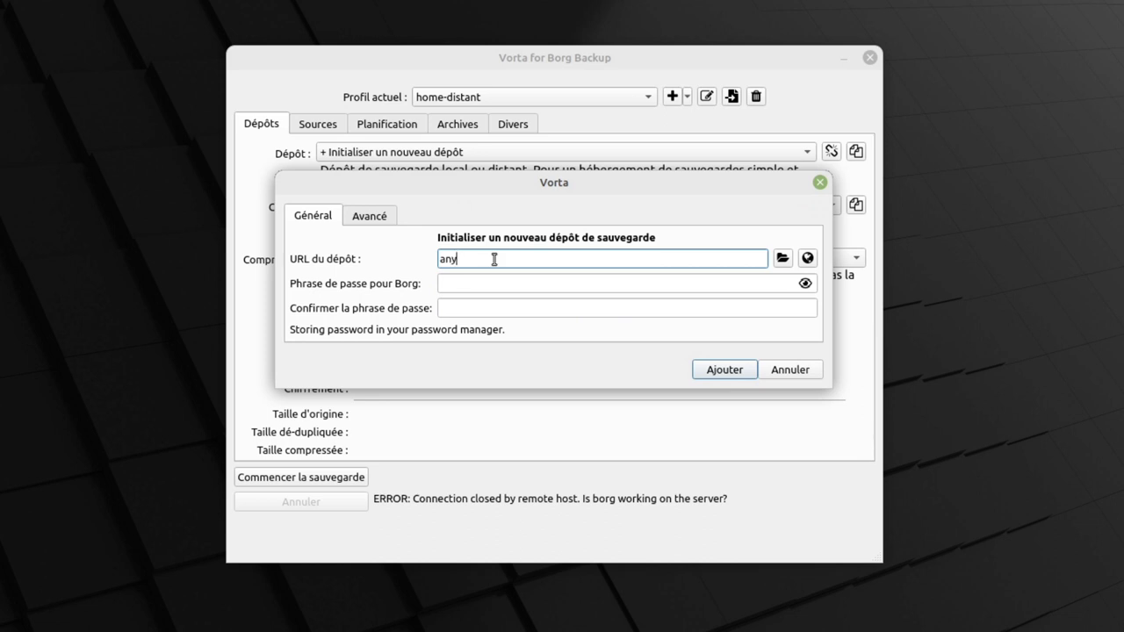
pyautogui.write('@192.168.2.232/borg/')
pyautogui.click(531, 290)
pyautogui.write('••••••')
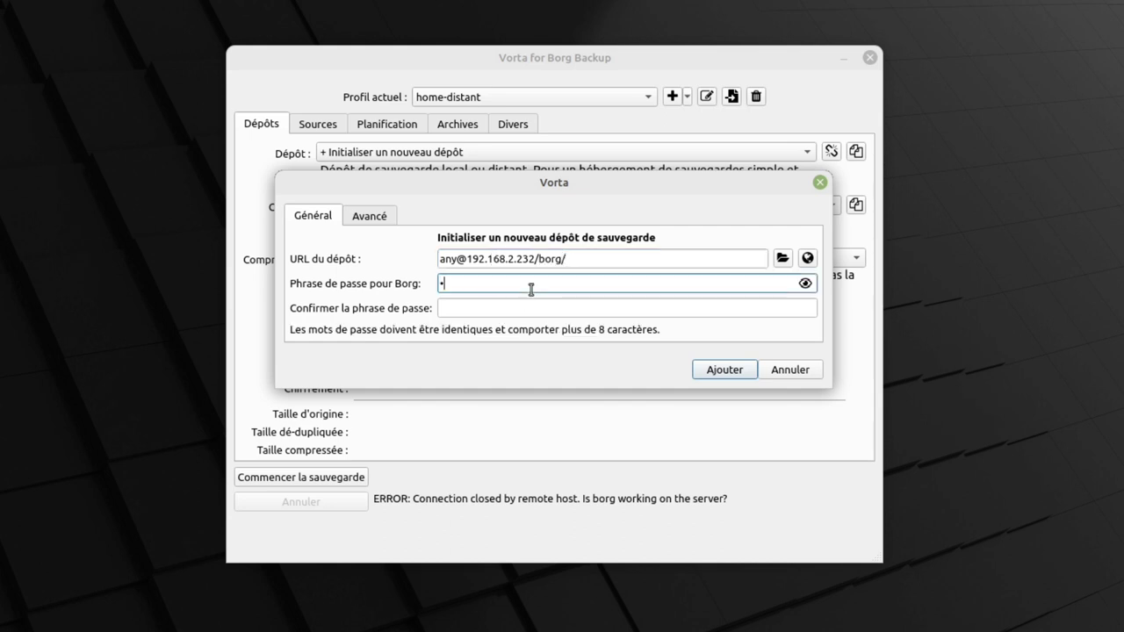
pyautogui.write('••••••')
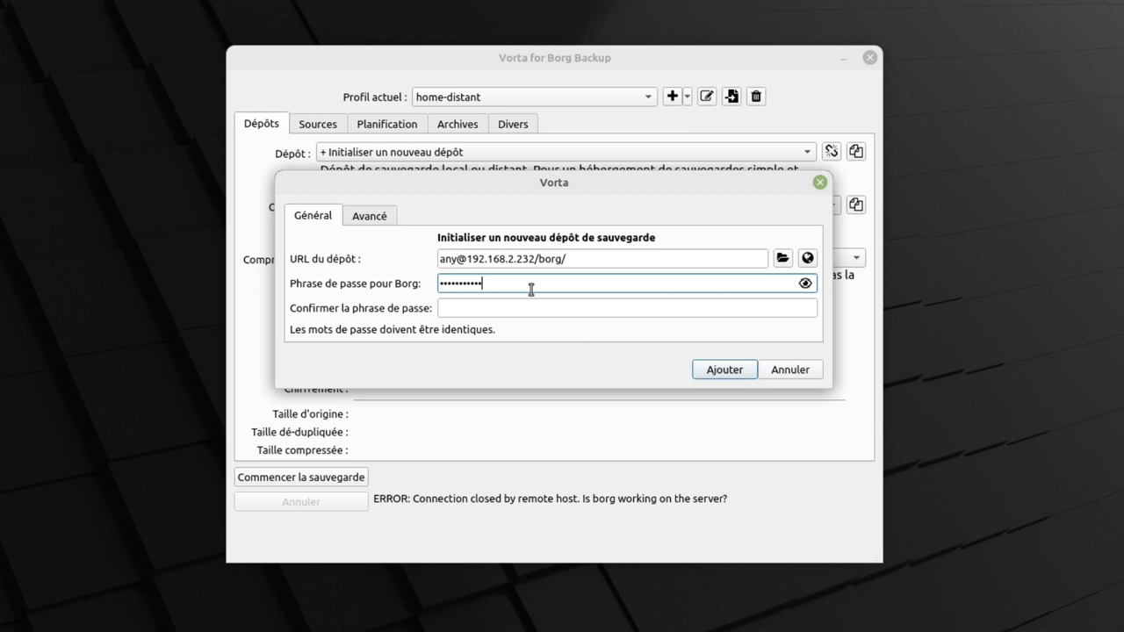
pyautogui.press('Tab')
pyautogui.write('••••••••••••')
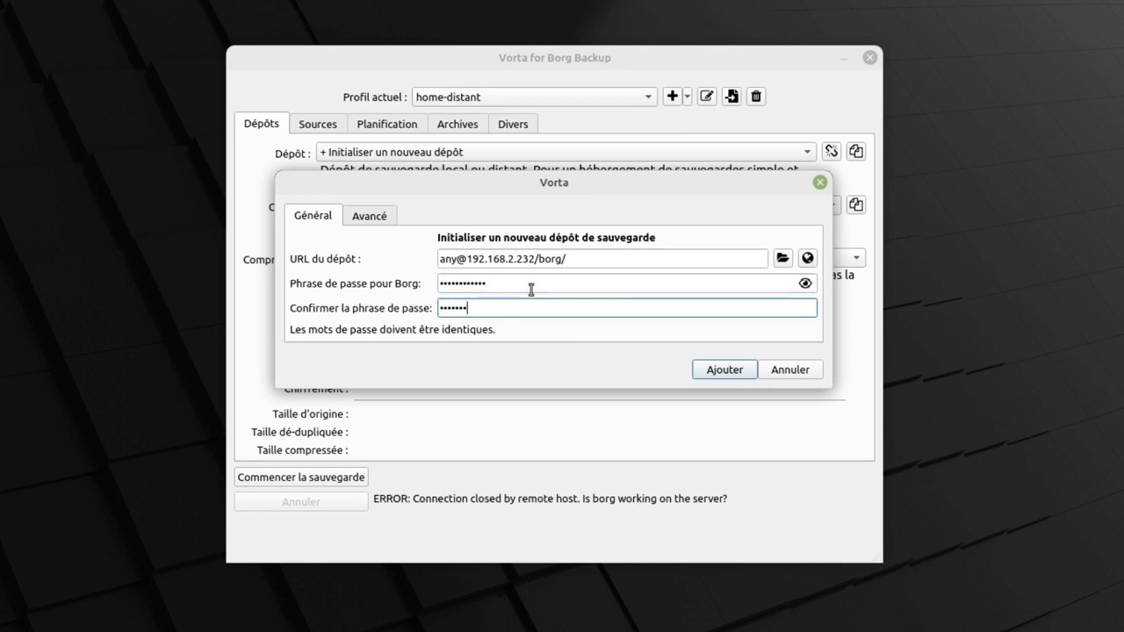
pyautogui.click(730, 373)
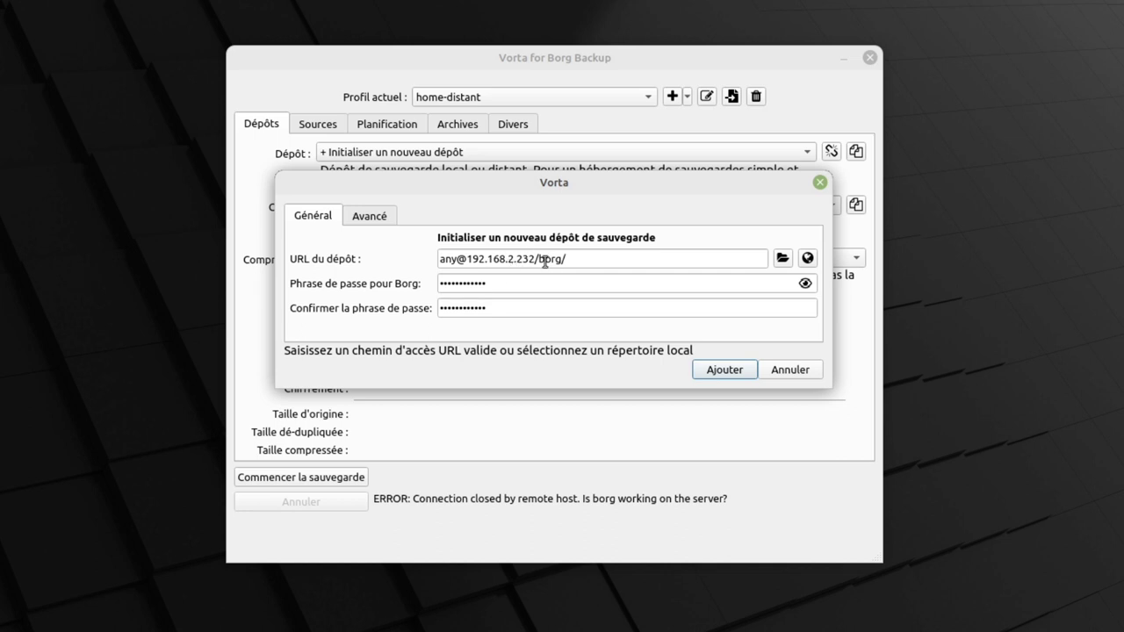
pyautogui.click(587, 260)
pyautogui.press('Left')
pyautogui.press('Left')
pyautogui.press('Left')
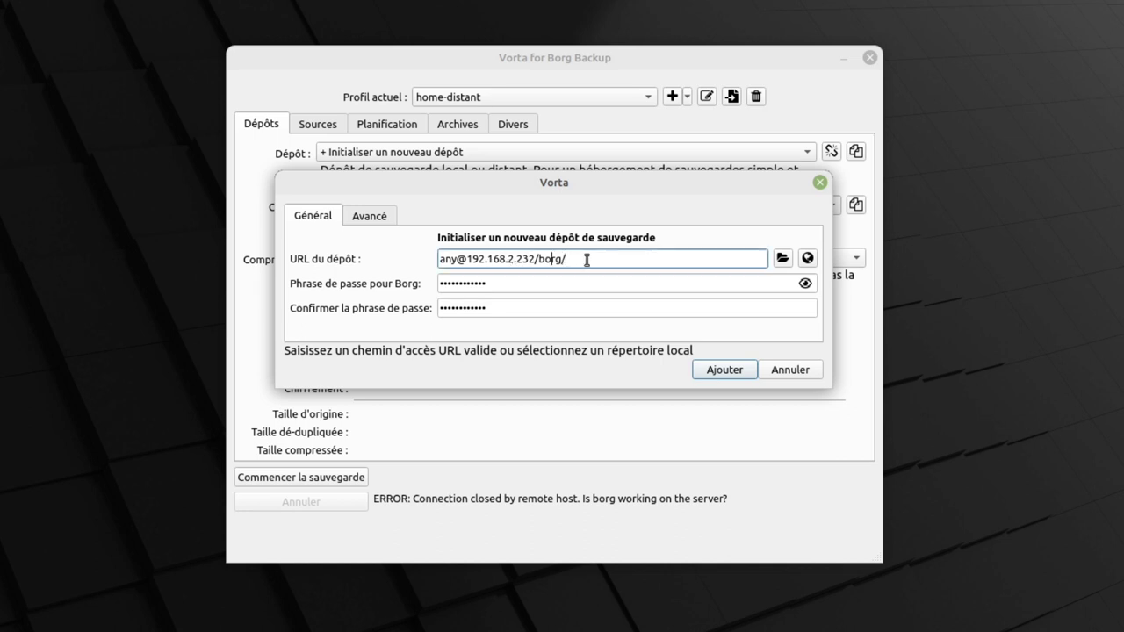
pyautogui.press('Left')
pyautogui.press('Left')
pyautogui.press('BackSpace')
pyautogui.write(':')
pyautogui.click(717, 370)
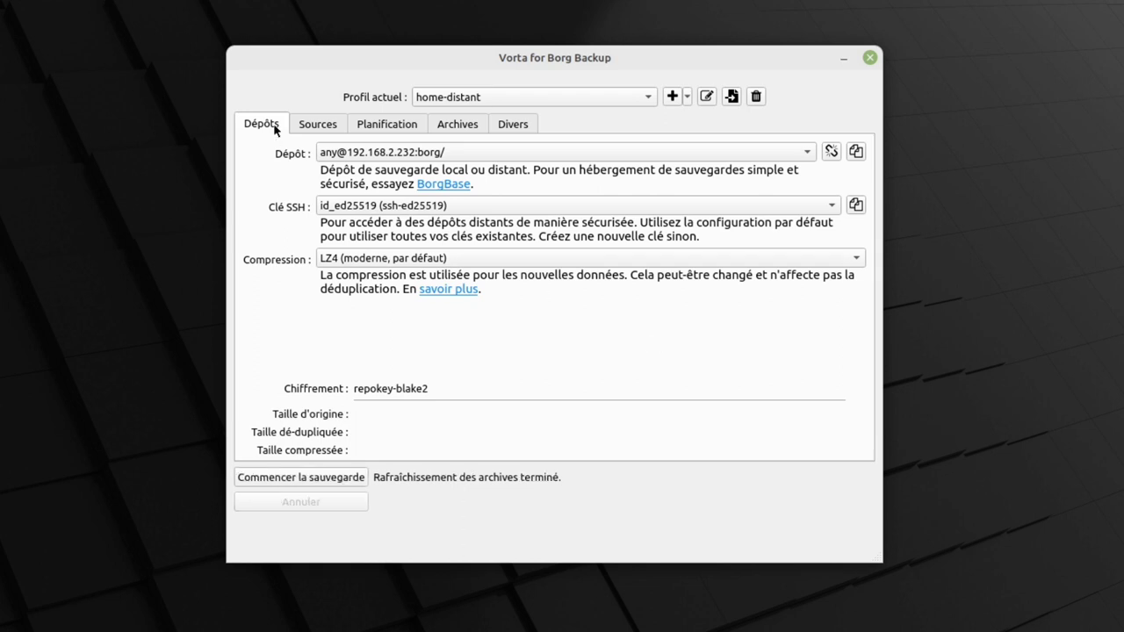
# - Add the personal home folder as a backup source of the home-distant profile
pyautogui.click(316, 126)
pyautogui.click(803, 171)
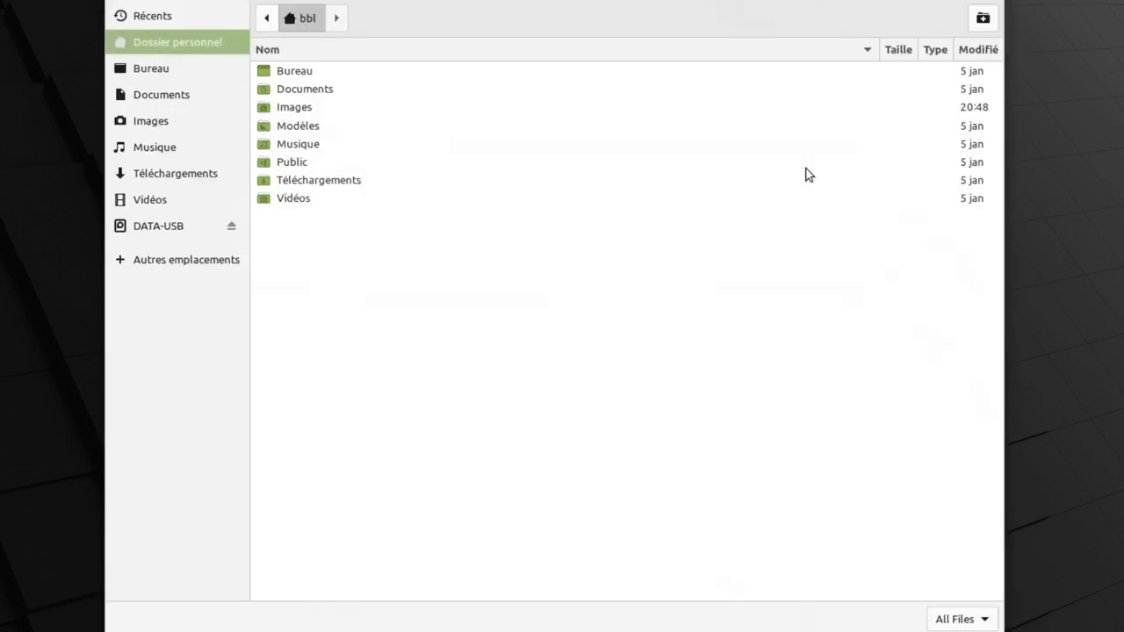
pyautogui.press('Escape')
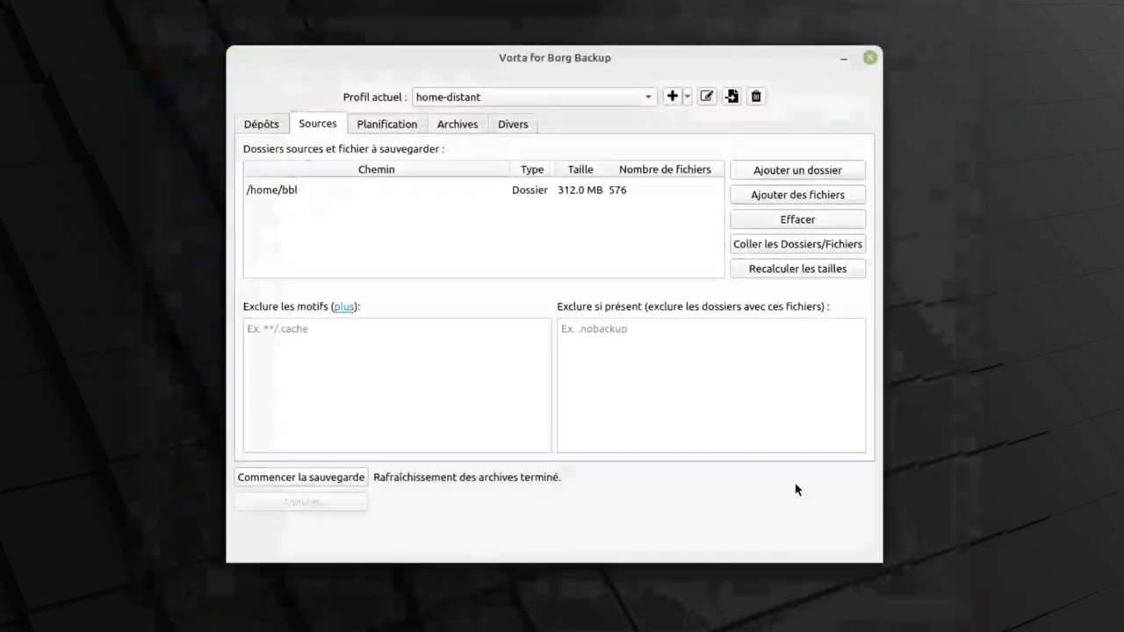
# - Schedule the home-distant profile to back up every 3 hours
pyautogui.click(400, 129)
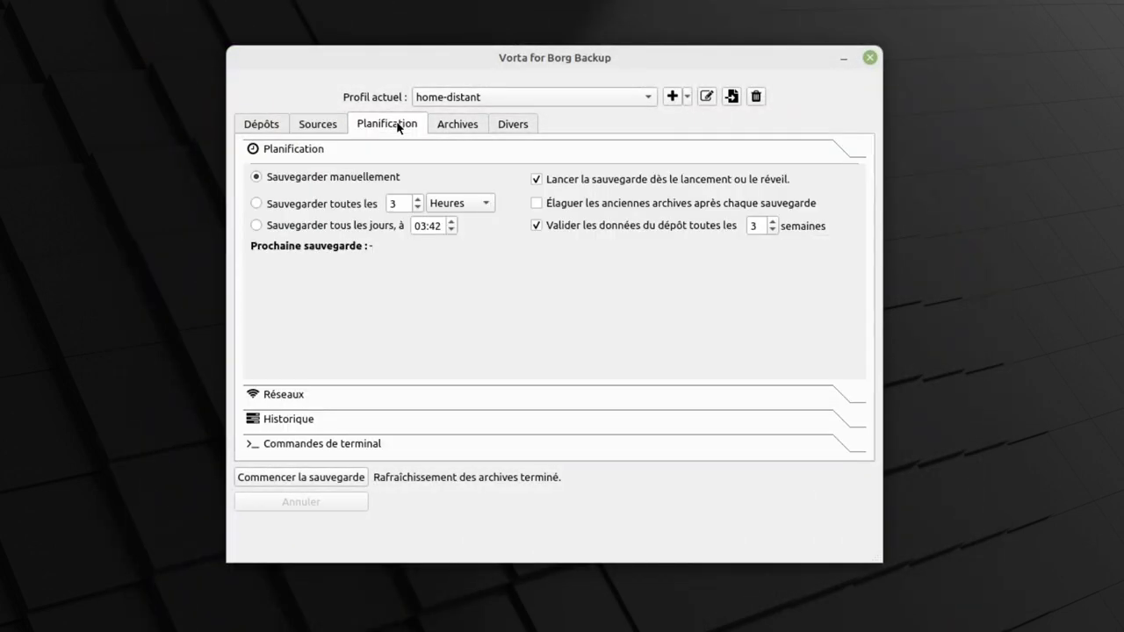
pyautogui.click(257, 205)
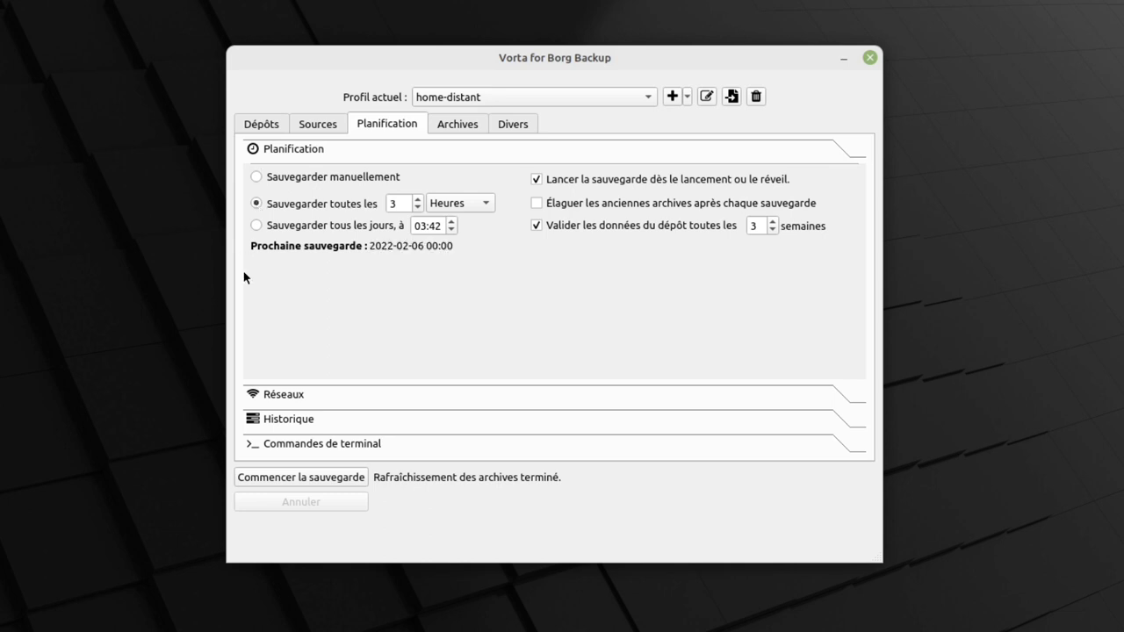
# - Enable pruning of old archives after each backup and start the backup of the home-distant profile
pyautogui.click(567, 205)
pyautogui.click(457, 126)
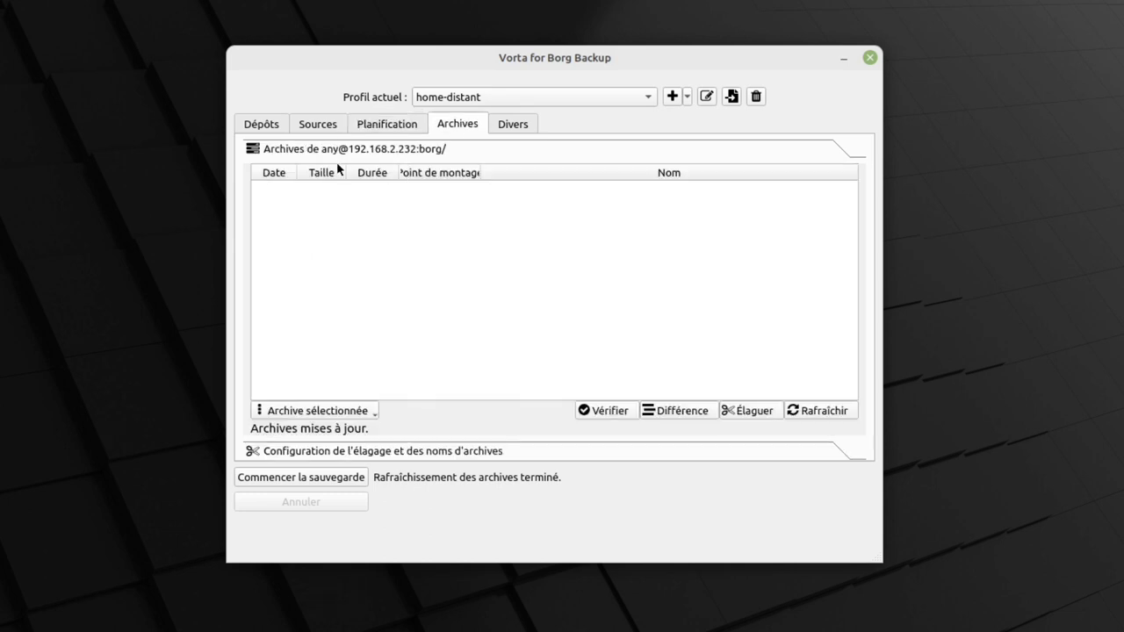
pyautogui.click(515, 125)
pyautogui.click(316, 127)
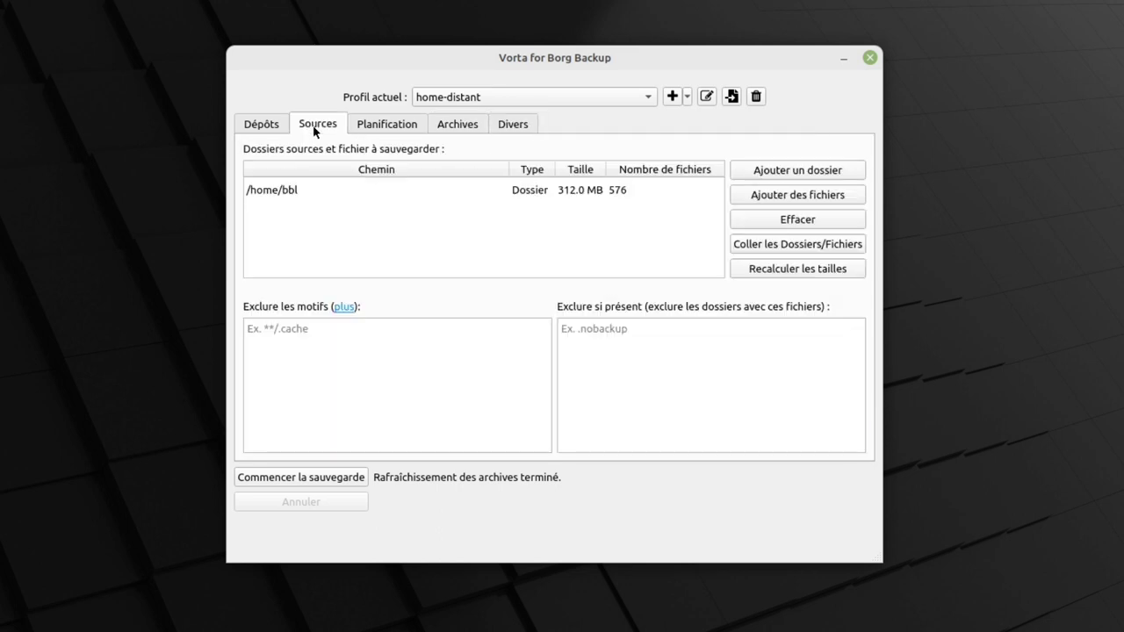
pyautogui.click(354, 478)
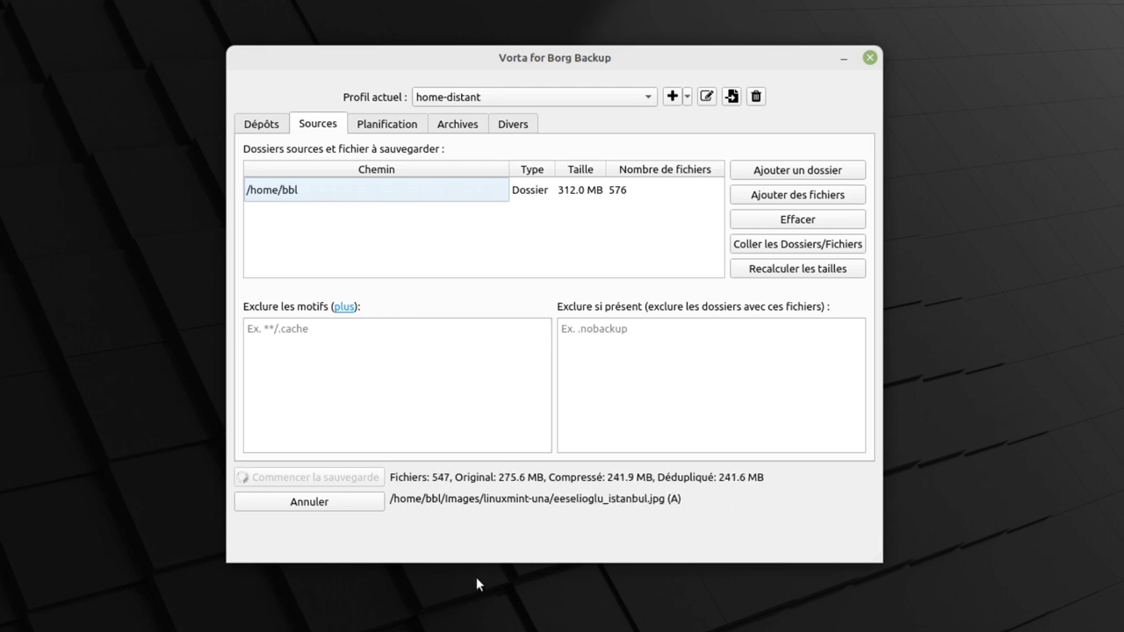
# - Switch to the terminal connected to the backup server and list the contents of its home and borg directories
pyautogui.click(477, 606)
pyautogui.moveTo(586, 143); pyautogui.dragTo(966, 71)
pyautogui.write('l')
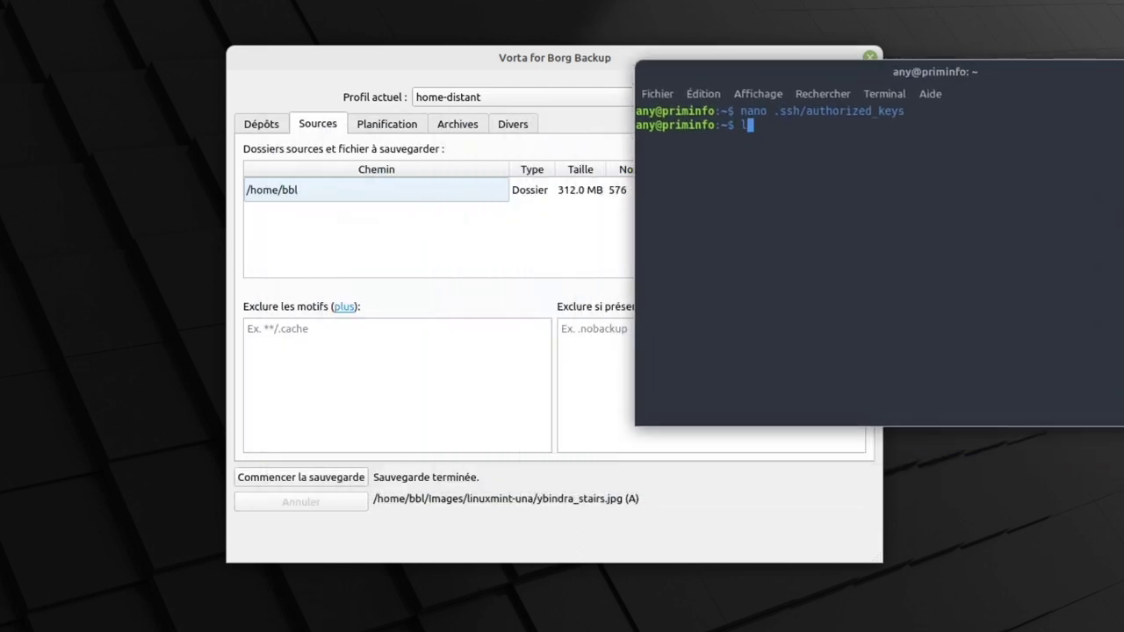
pyautogui.write('s')
pyautogui.press('Return')
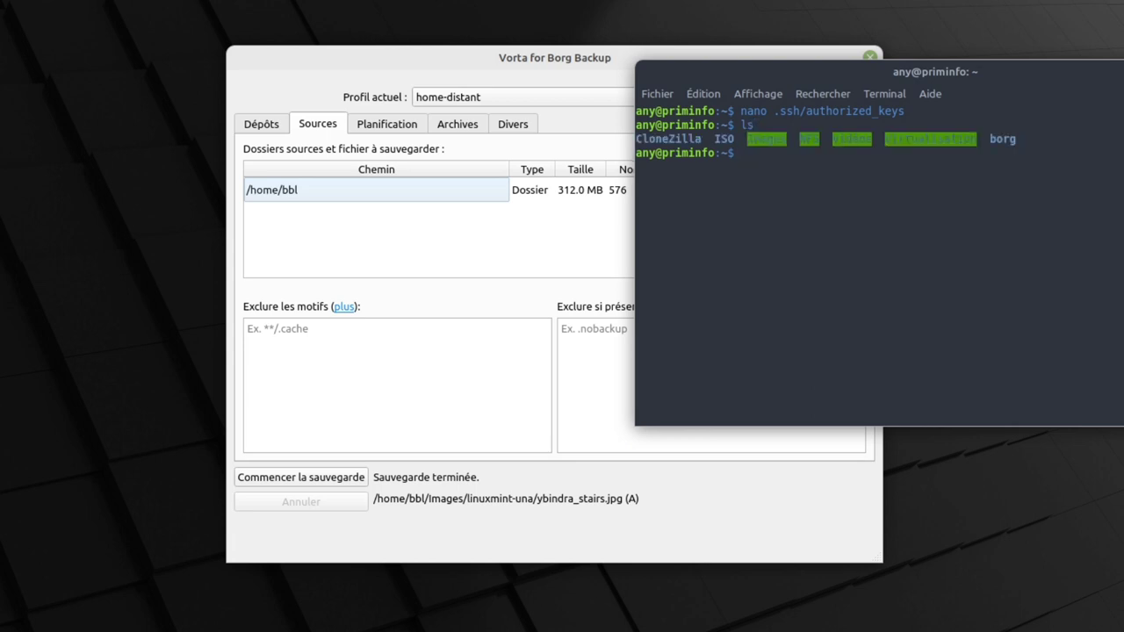
pyautogui.write('cd borg/')
pyautogui.press('Return')
pyautogui.write('ls')
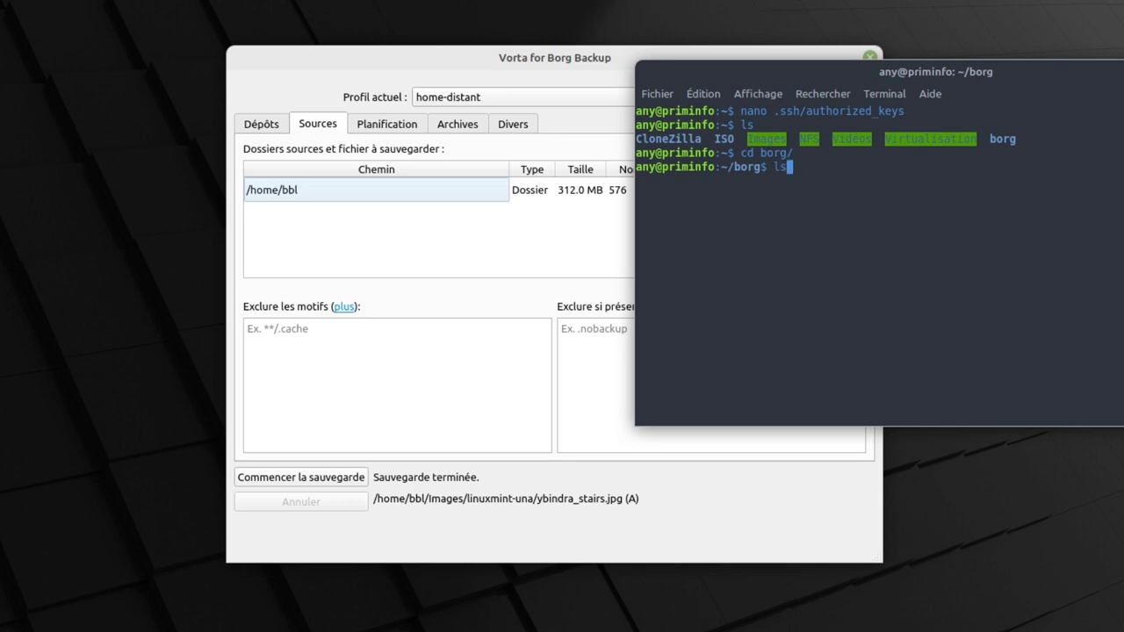
pyautogui.press('Return')
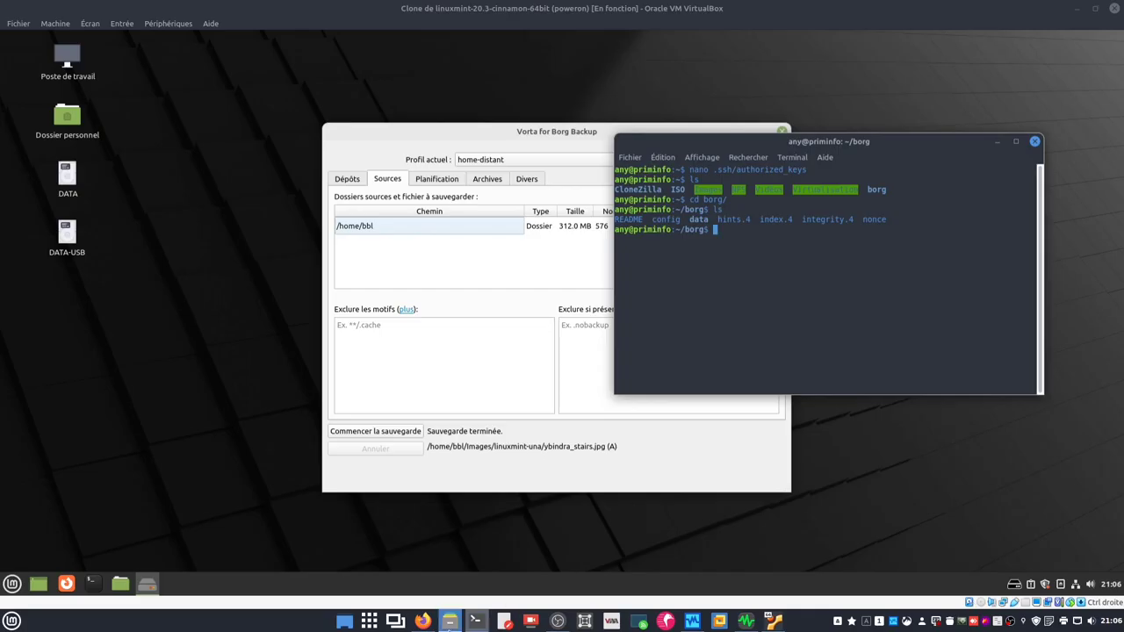
# - Switch to the host's file manager and browse the Priminfo bookmark down to the borg/data/0 folder
pyautogui.click(450, 621)
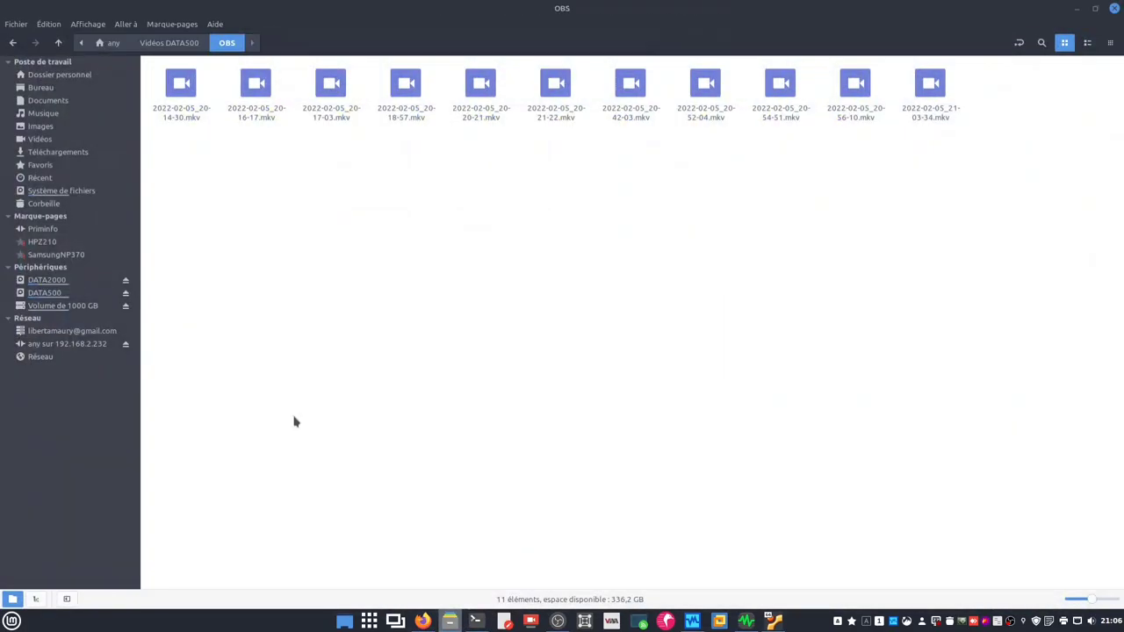
pyautogui.click(69, 231)
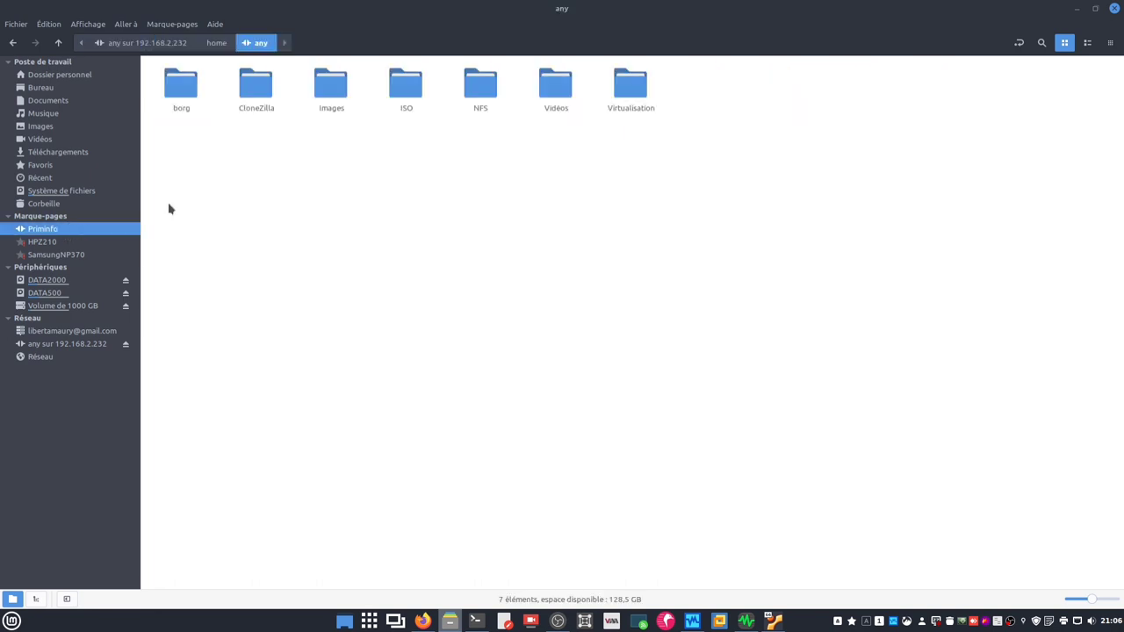
pyautogui.doubleClick(185, 93)
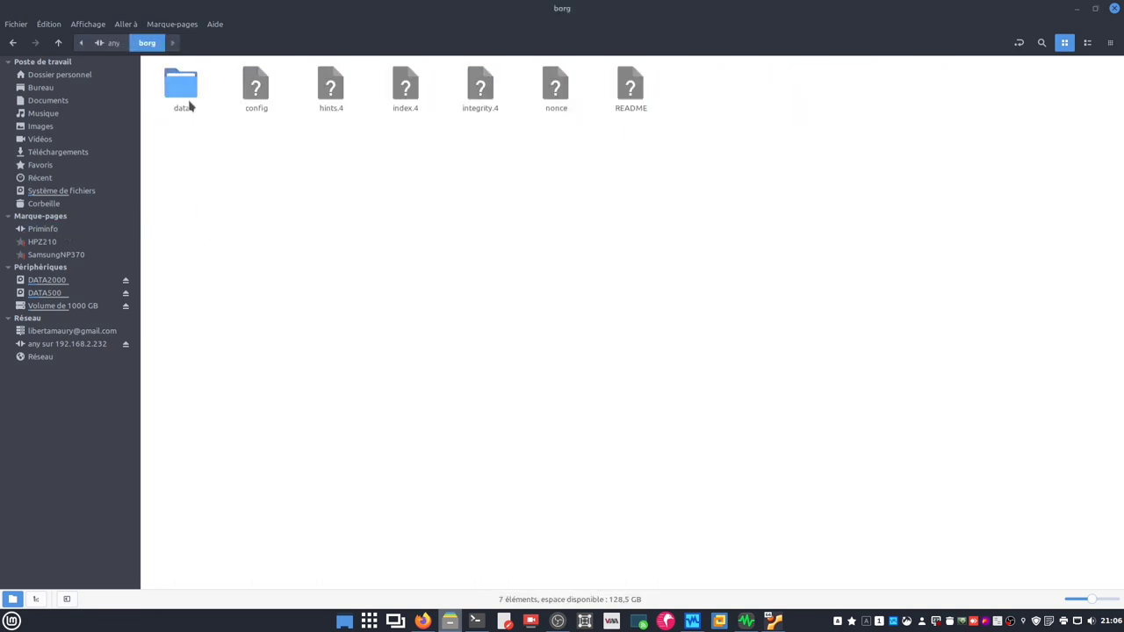
pyautogui.doubleClick(183, 90)
pyautogui.doubleClick(184, 86)
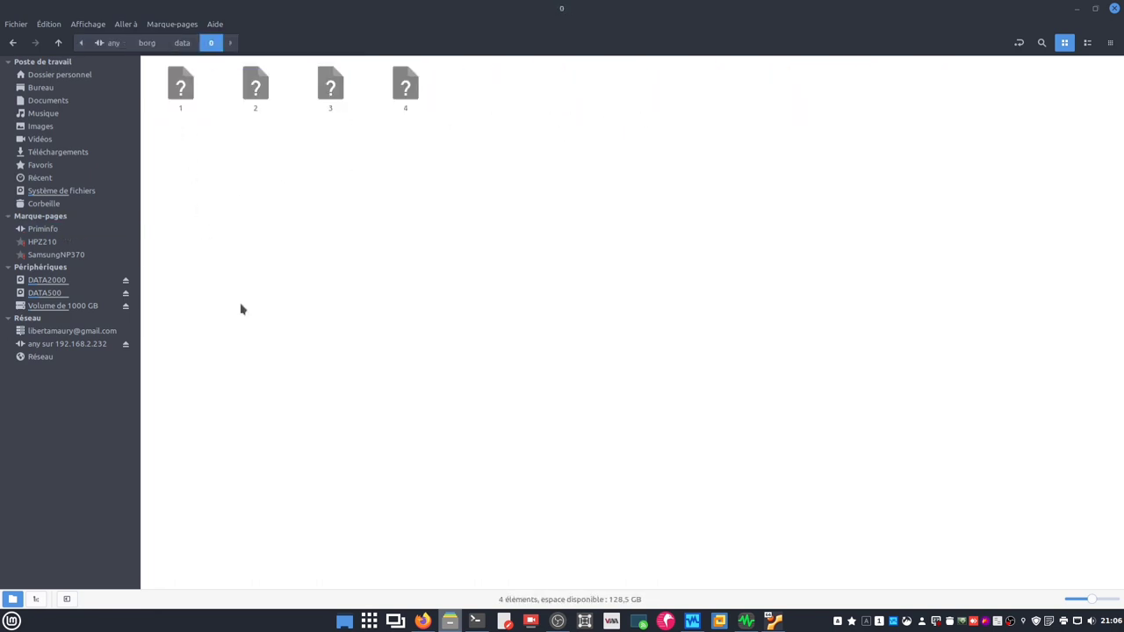
# - Switch back to the virtual machine and permanently delete all five linuxmint folders from the home folder's Images directory
pyautogui.moveTo(774, 617)
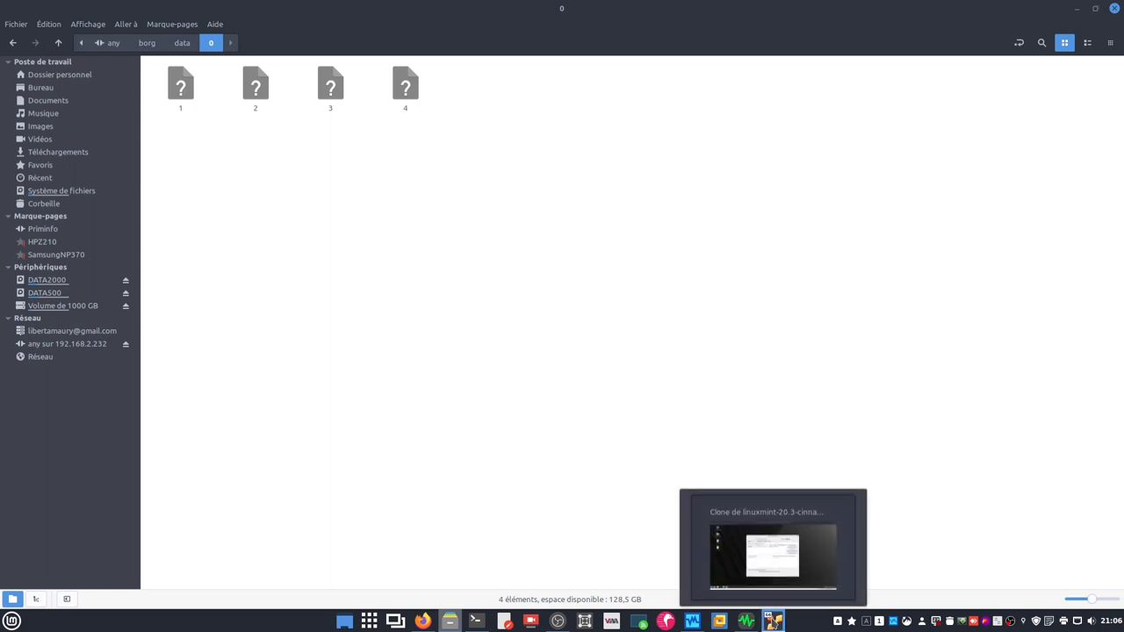
pyautogui.click(773, 620)
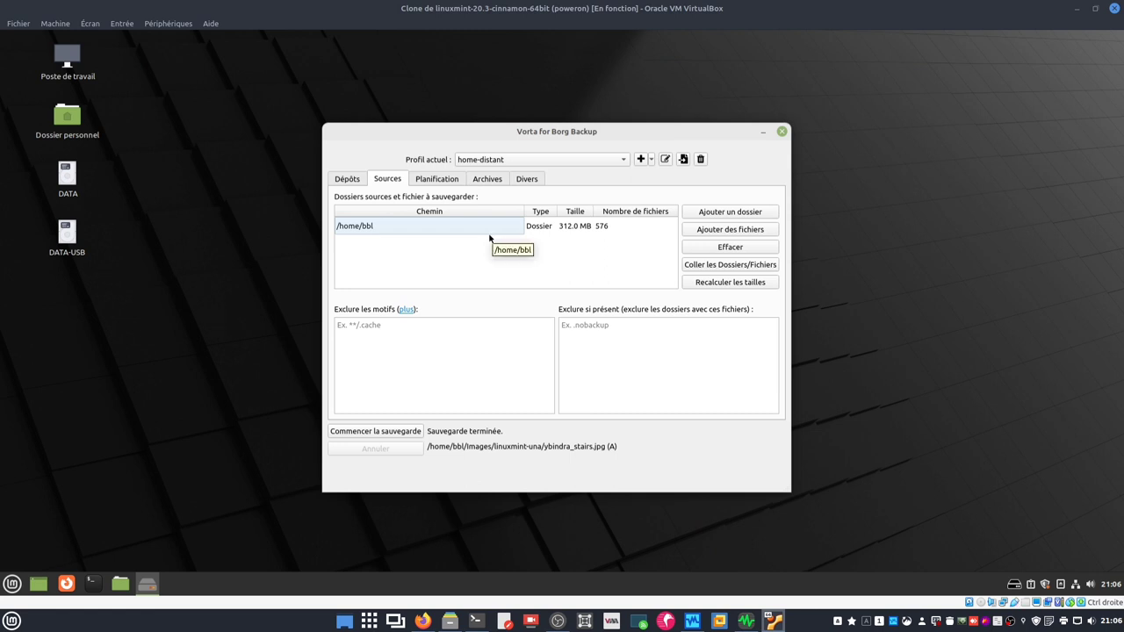
pyautogui.doubleClick(49, 123)
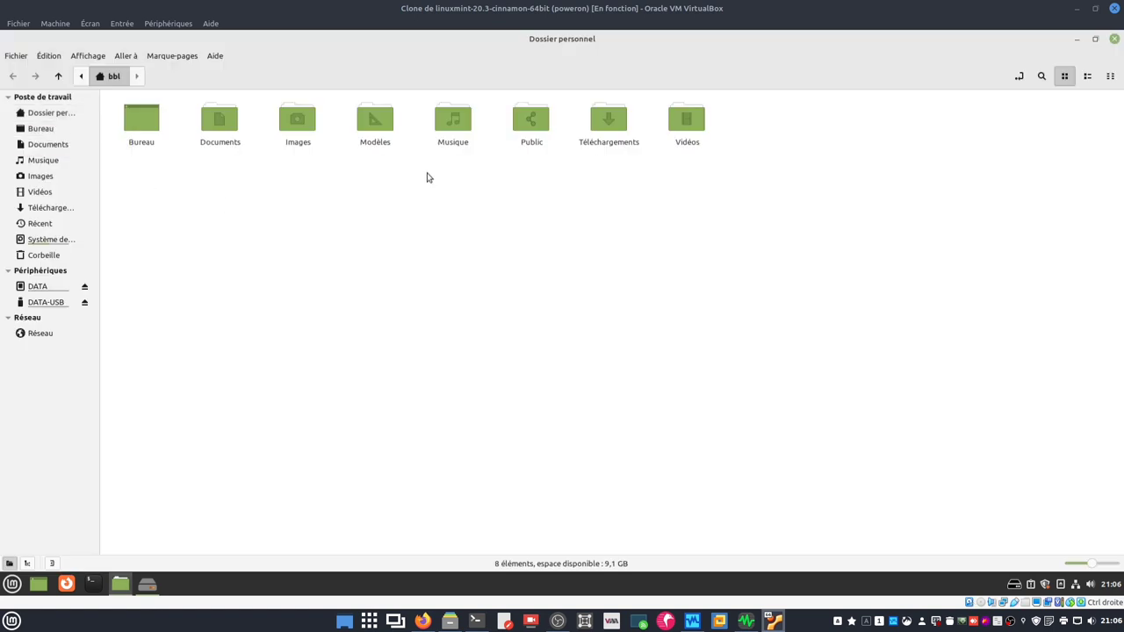
pyautogui.doubleClick(283, 137)
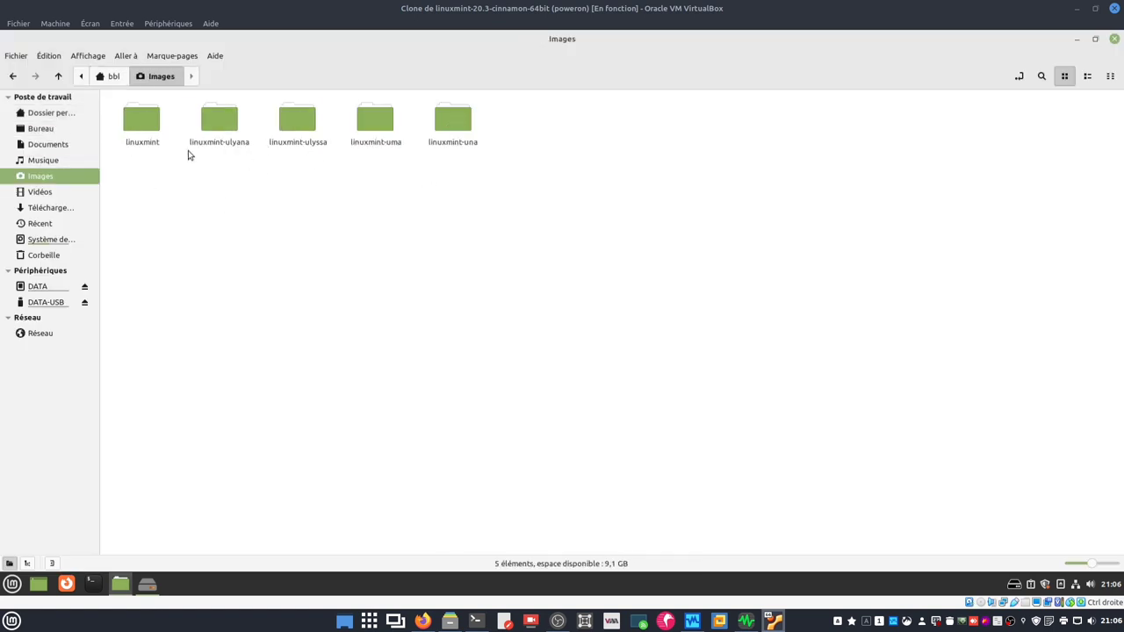
pyautogui.moveTo(138, 166); pyautogui.dragTo(474, 105)
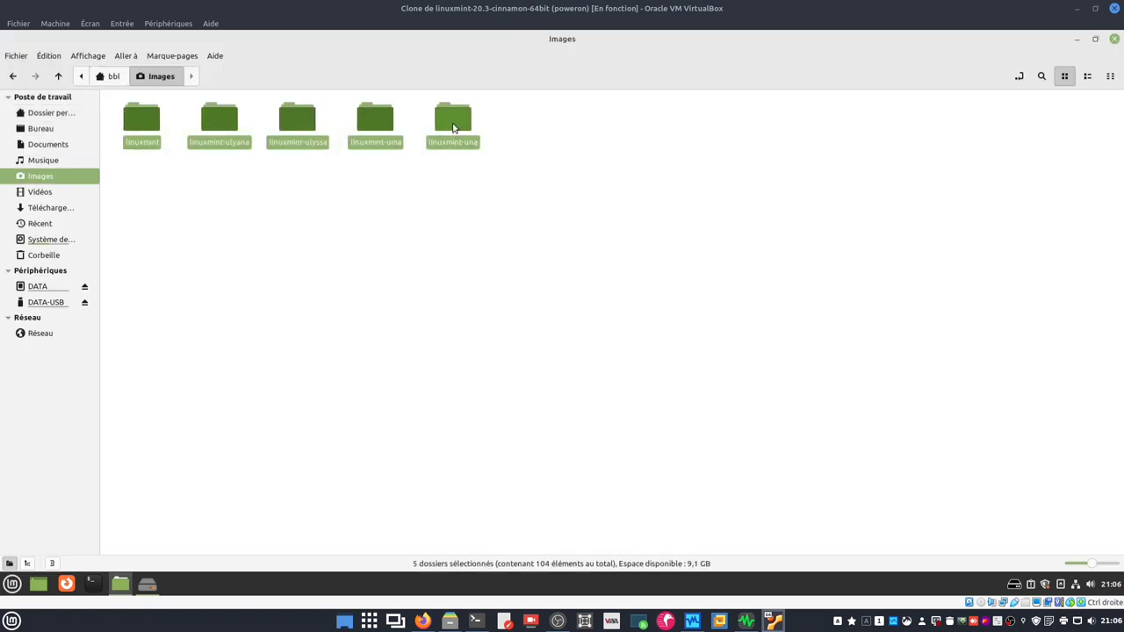
pyautogui.rightClick(453, 129)
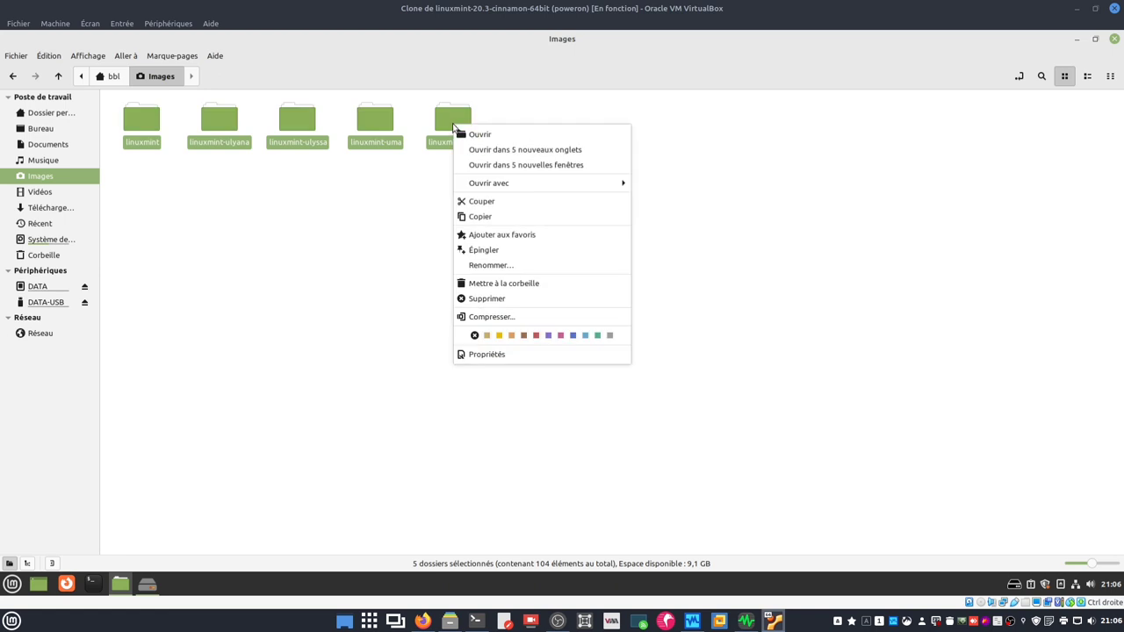
pyautogui.click(490, 299)
pyautogui.click(621, 362)
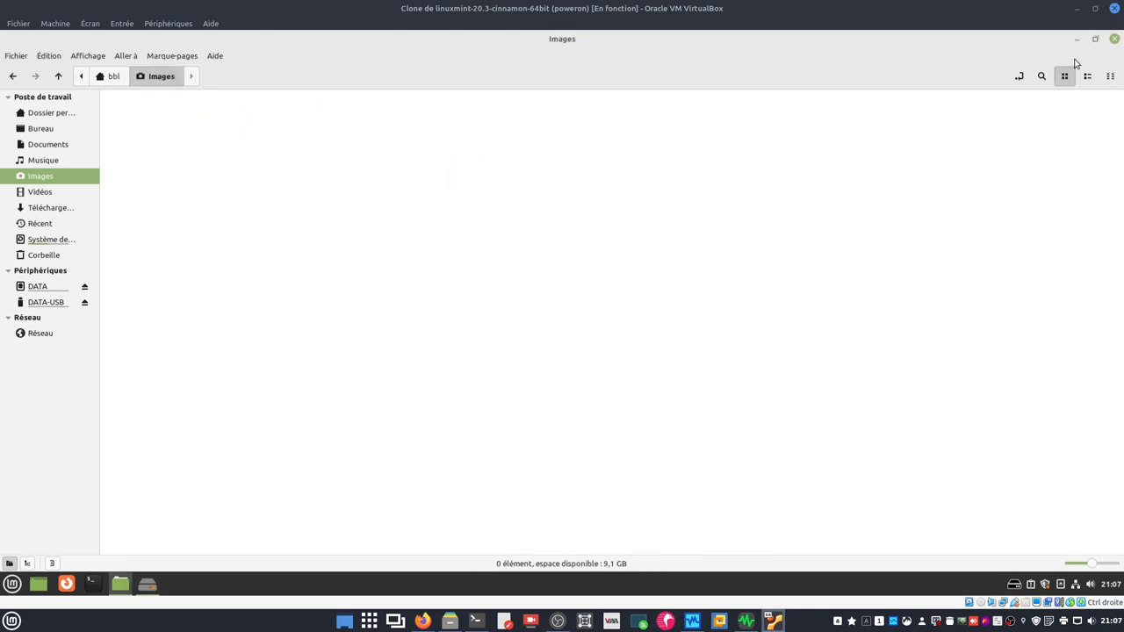
pyautogui.click(1114, 38)
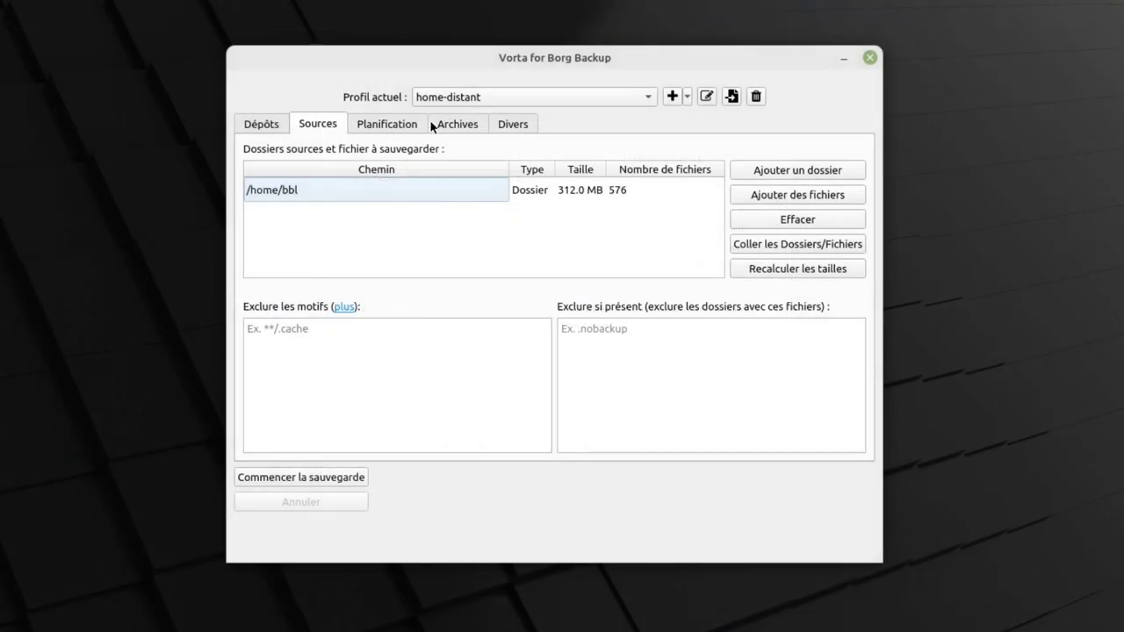
pyautogui.click(432, 123)
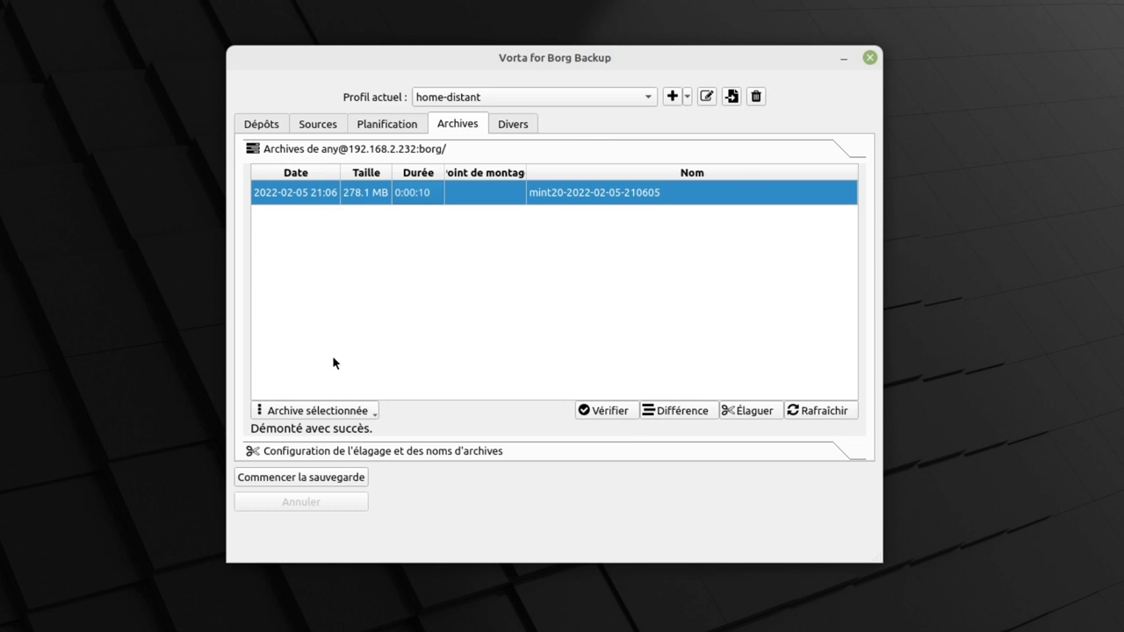
pyautogui.click(360, 418)
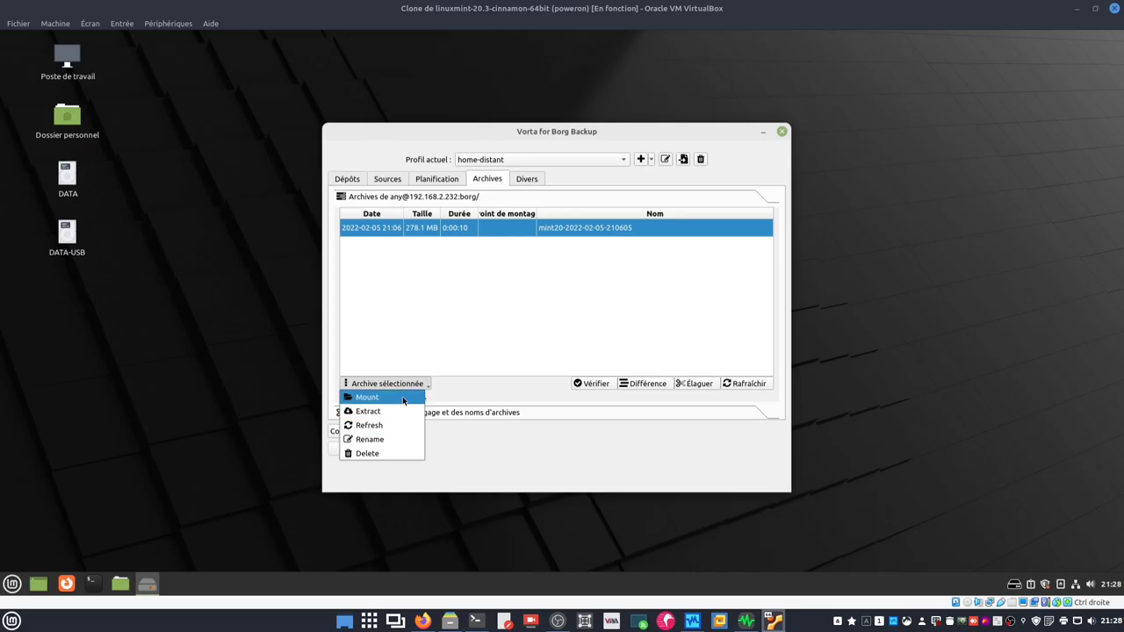
pyautogui.click(289, 430)
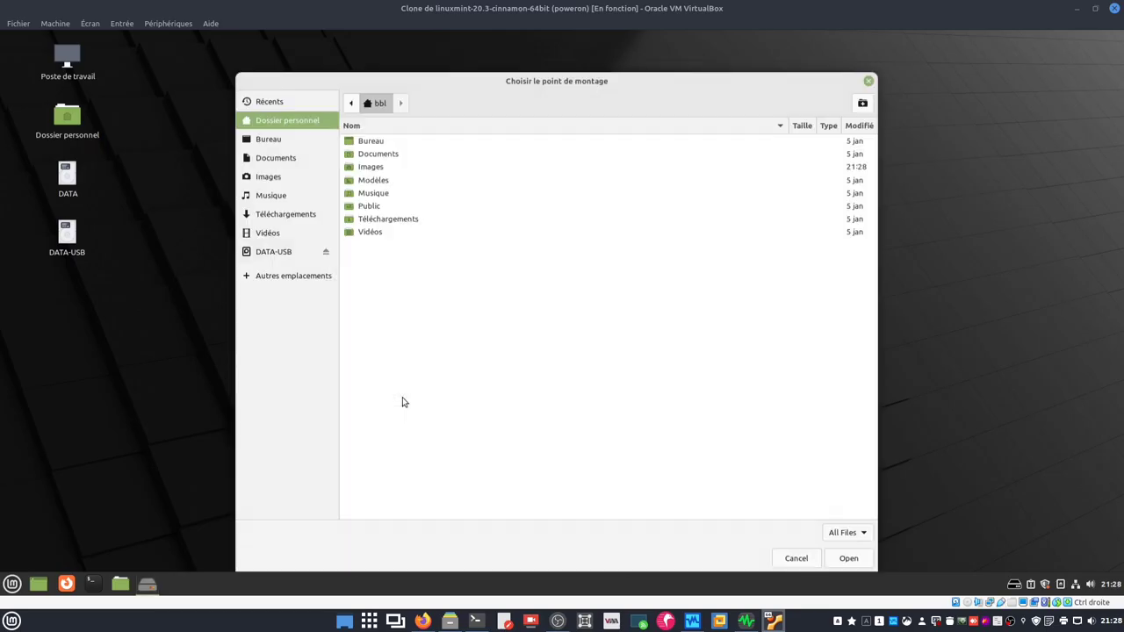
pyautogui.click(302, 140)
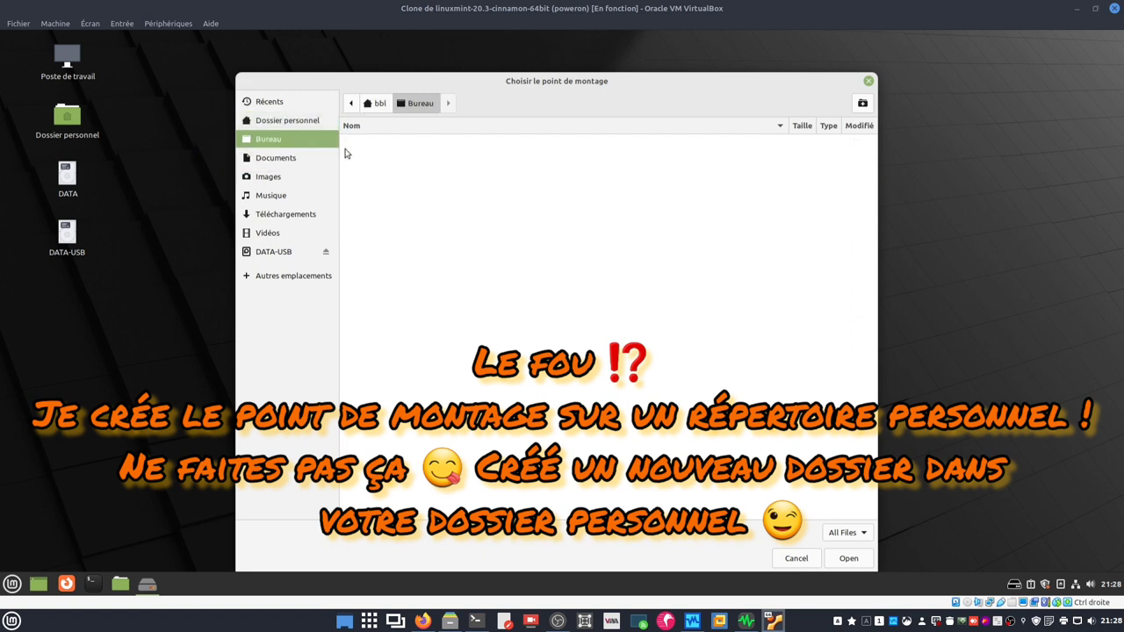
pyautogui.click(848, 559)
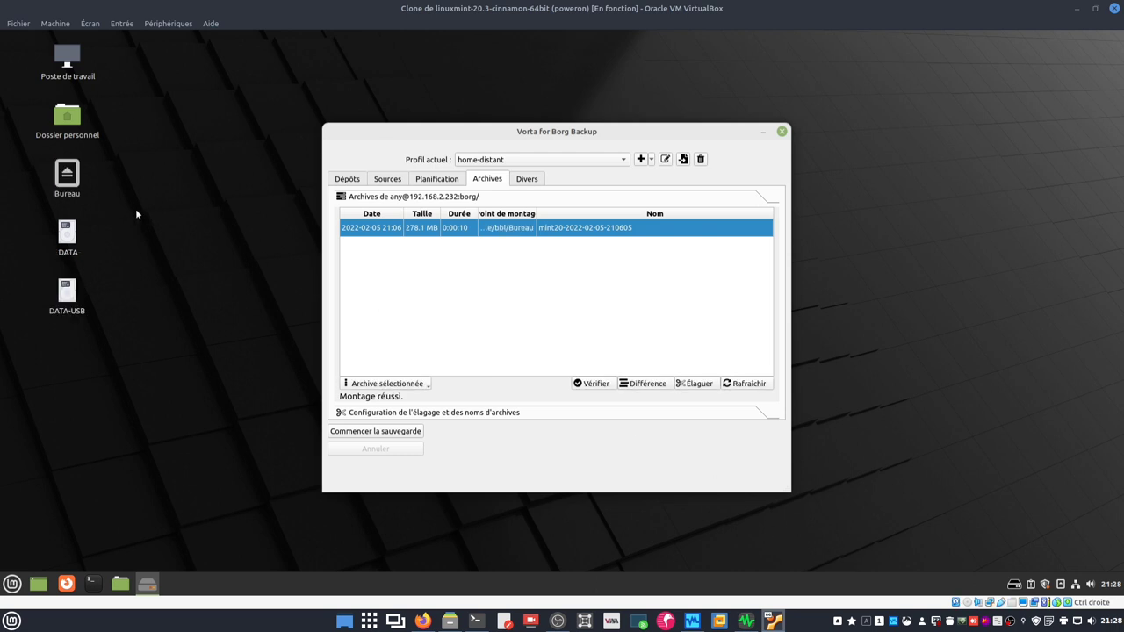
# - Copy the five linuxmint folders from the backed-up home's Images directory in the mounted archive
pyautogui.doubleClick(68, 182)
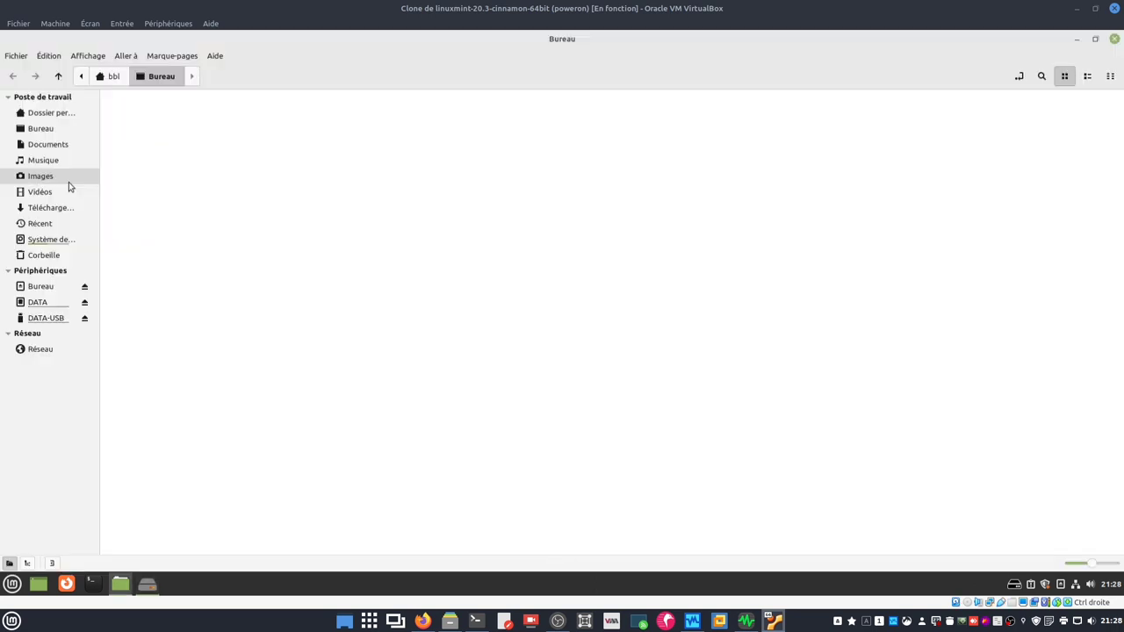
pyautogui.doubleClick(140, 123)
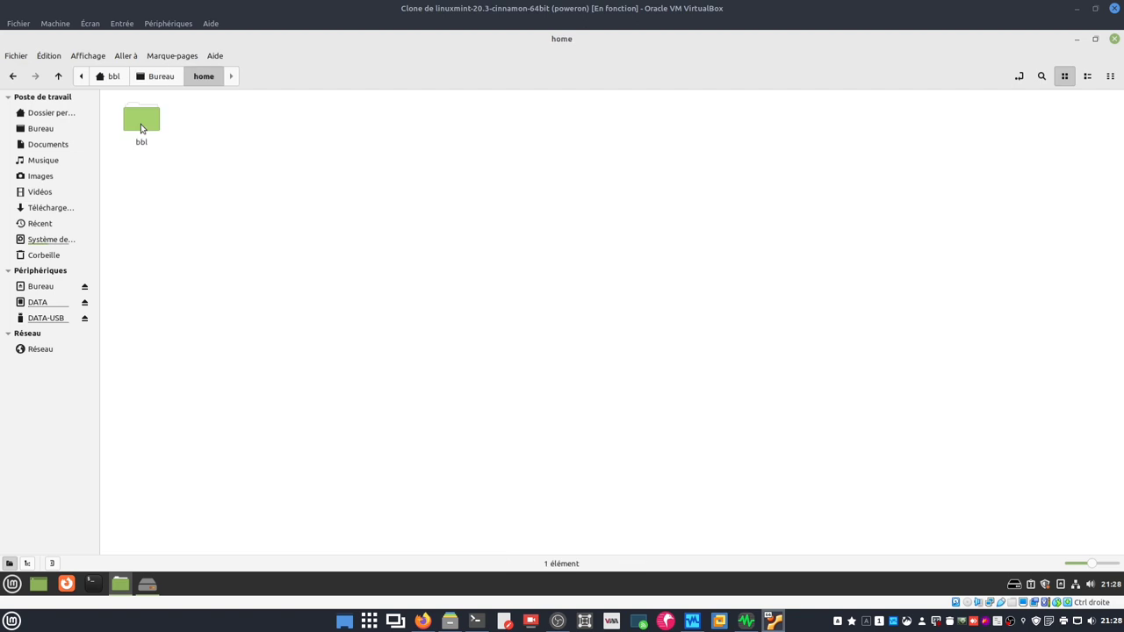
pyautogui.doubleClick(140, 123)
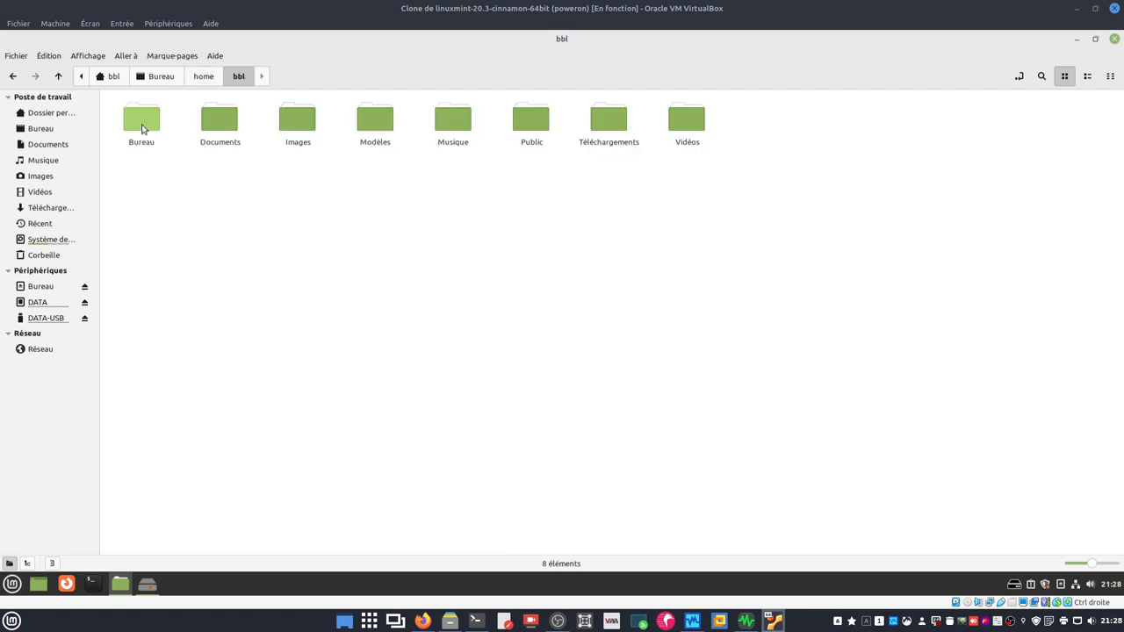
pyautogui.doubleClick(300, 121)
pyautogui.moveTo(132, 161); pyautogui.dragTo(461, 123)
pyautogui.rightClick(457, 124)
pyautogui.click(483, 216)
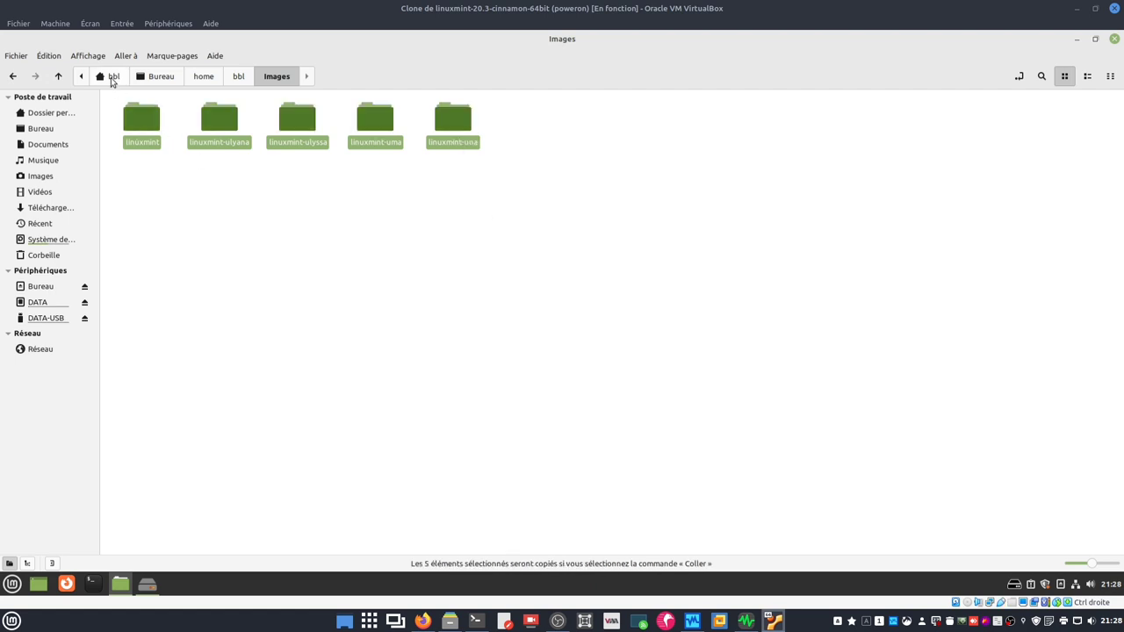
# - Paste the copied linuxmint folders into the personal home's Images directory and close the file manager
pyautogui.click(112, 77)
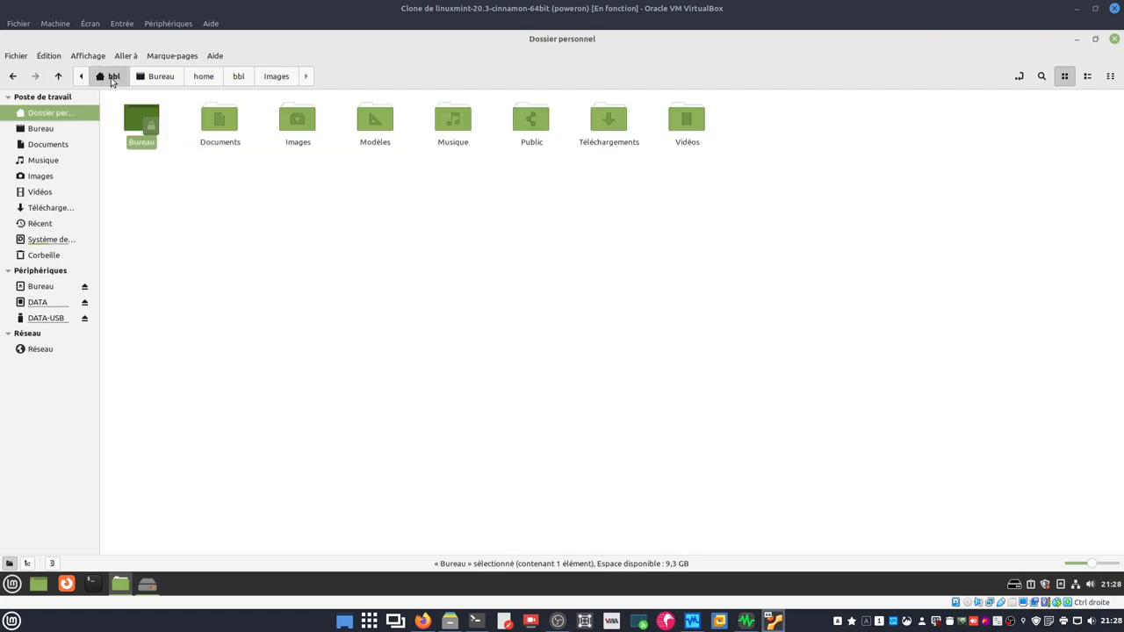
pyautogui.doubleClick(299, 120)
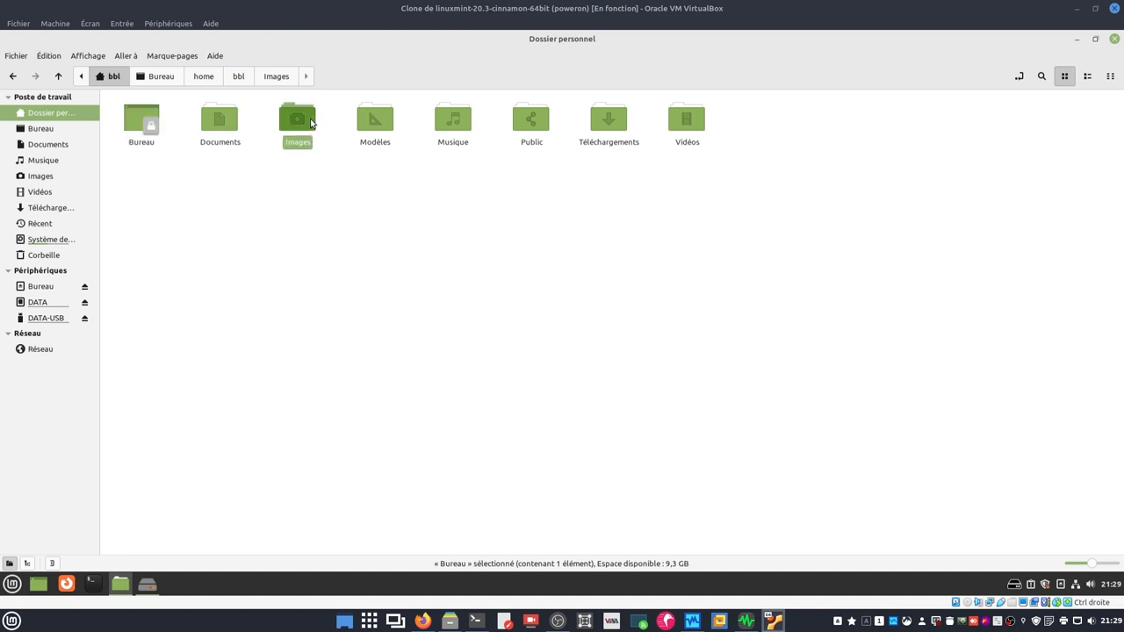
pyautogui.rightClick(325, 147)
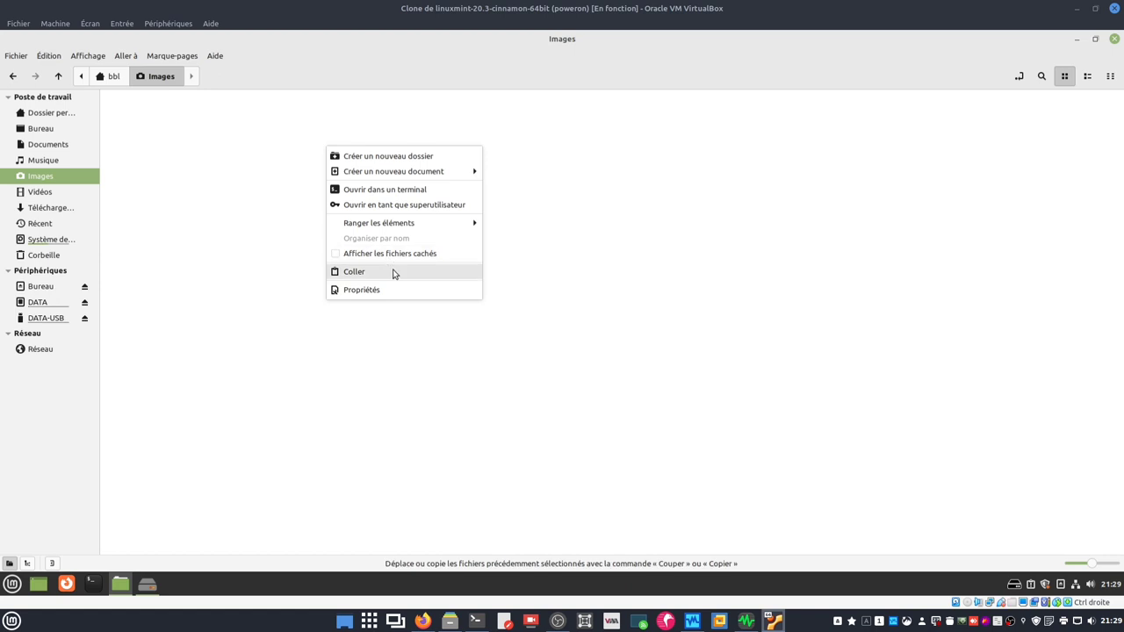
pyautogui.click(393, 273)
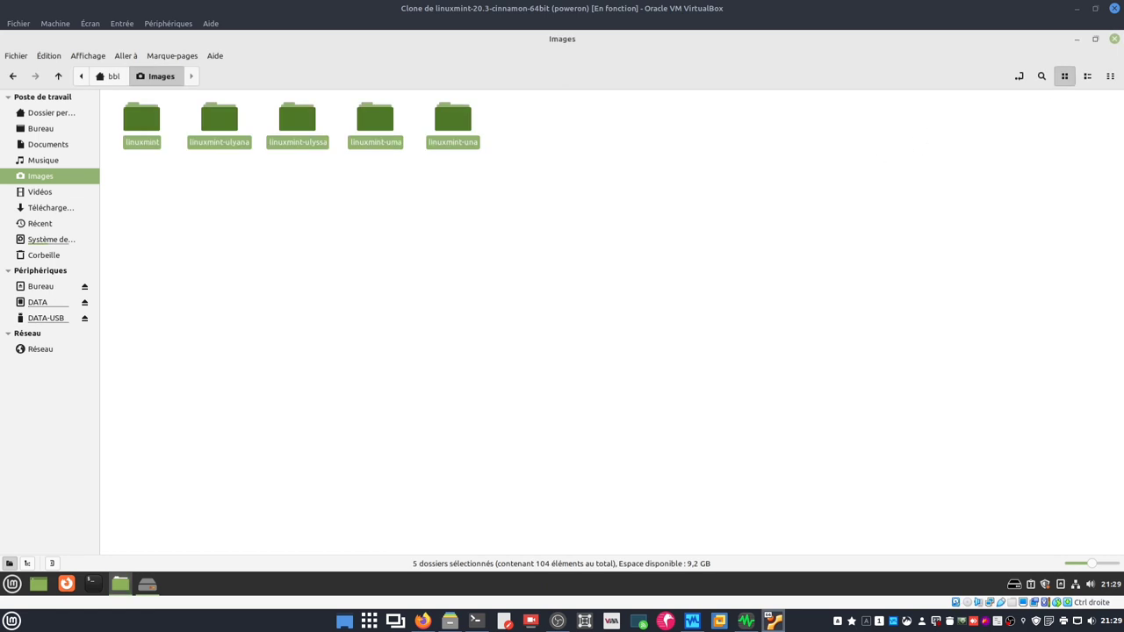
pyautogui.click(1114, 40)
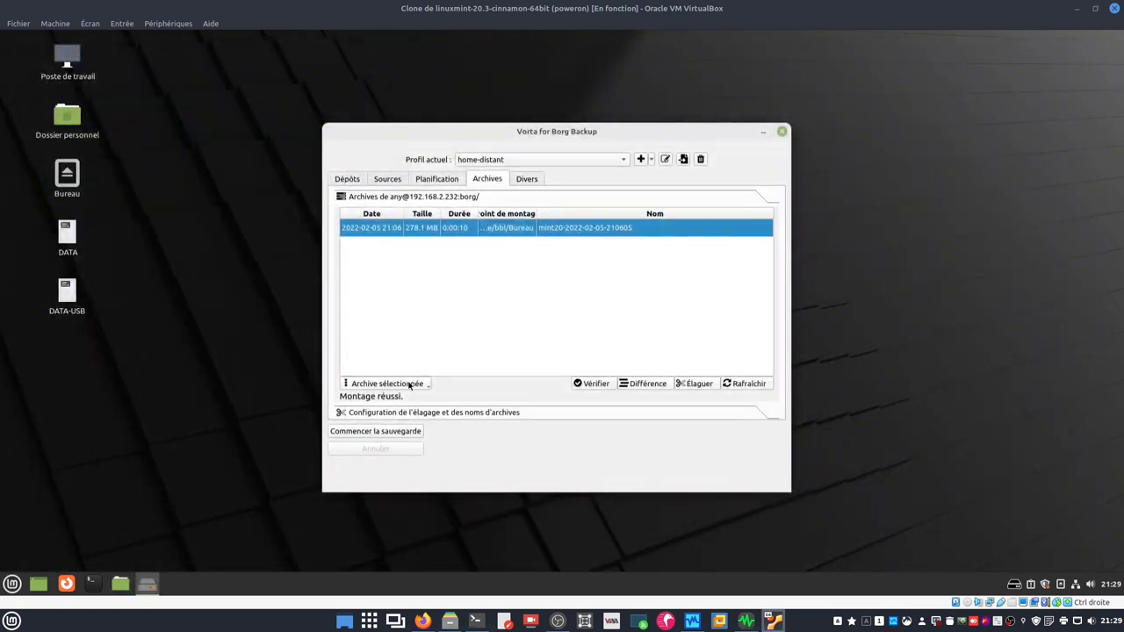
pyautogui.click(409, 385)
pyautogui.click(383, 400)
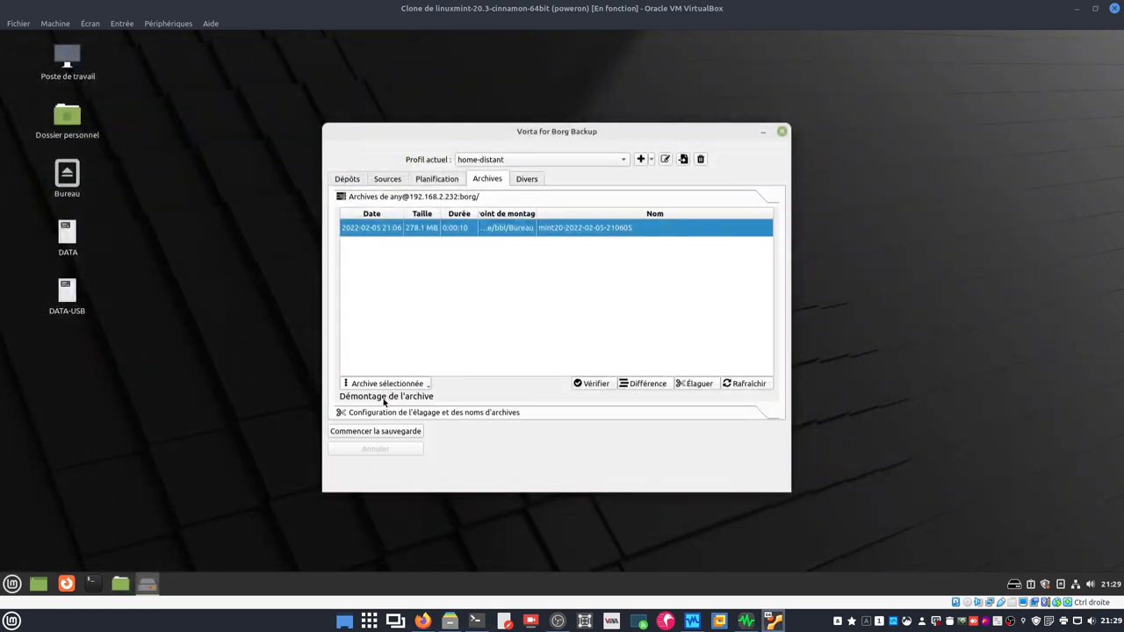
pyautogui.doubleClick(66, 119)
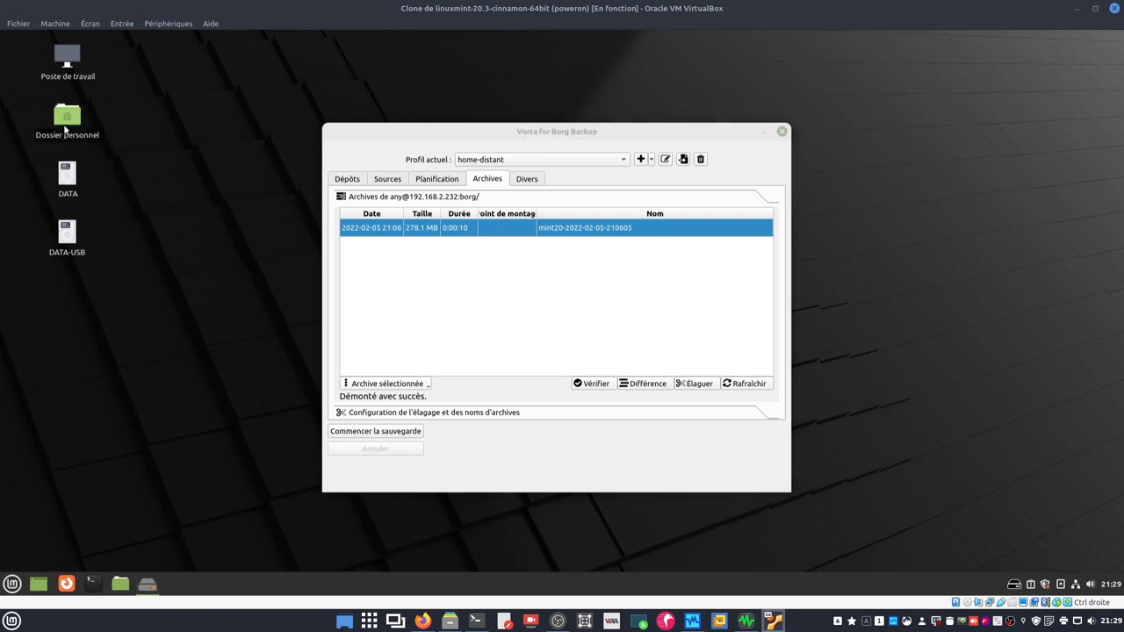
# - Permanently delete the five linuxmint folders from the personal home's Images directory
pyautogui.doubleClick(298, 123)
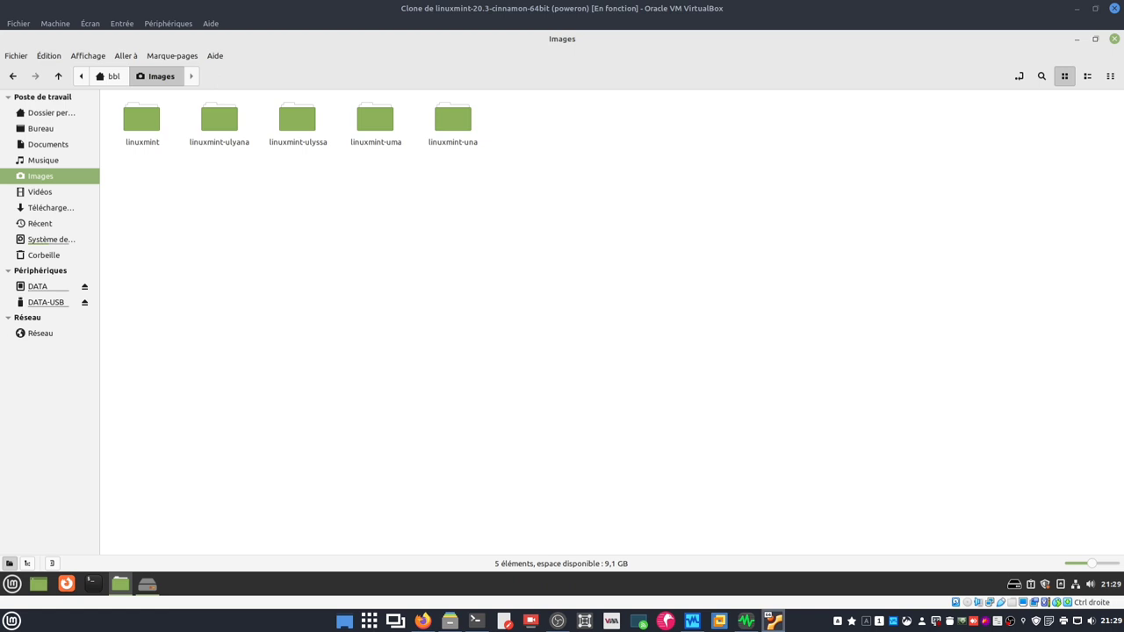
pyautogui.moveTo(144, 180); pyautogui.dragTo(474, 137)
pyautogui.rightClick(455, 134)
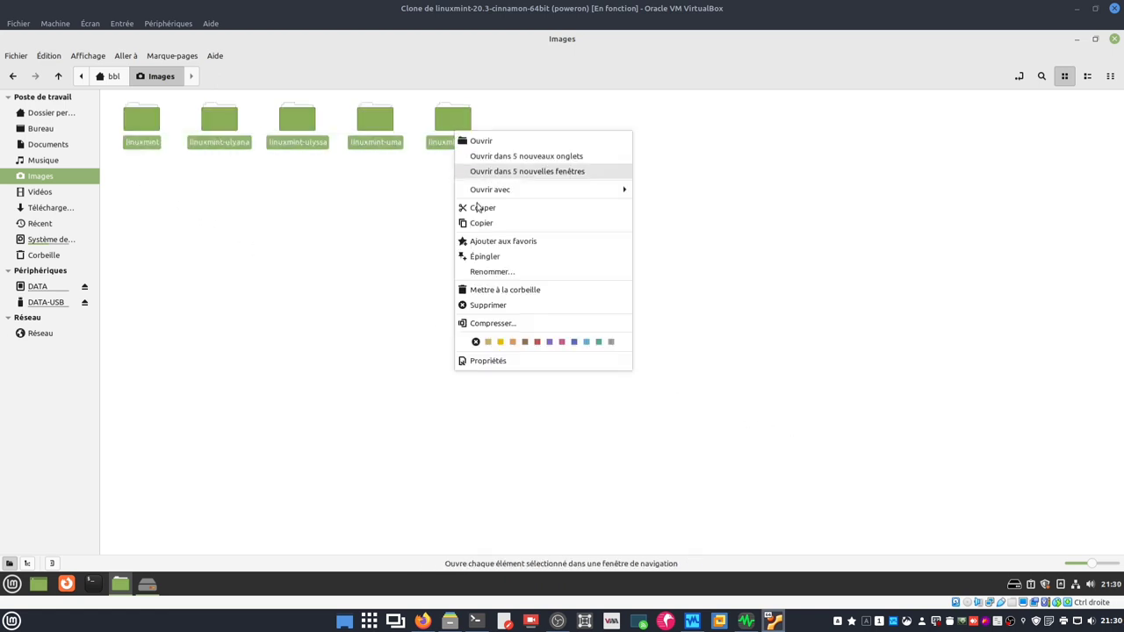
pyautogui.click(488, 305)
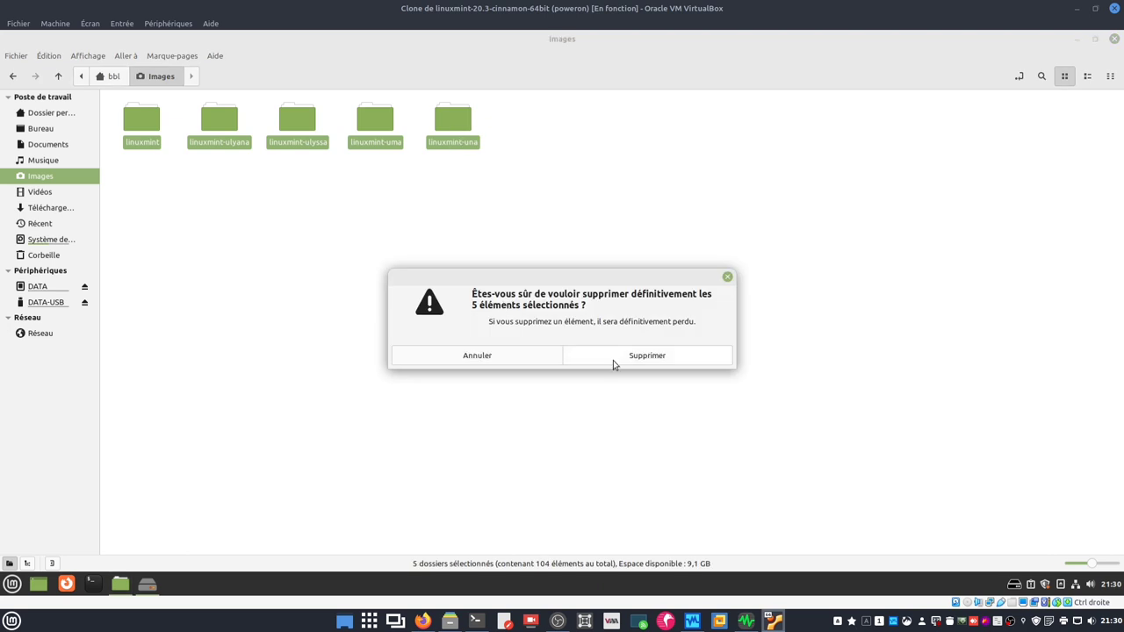
pyautogui.click(613, 358)
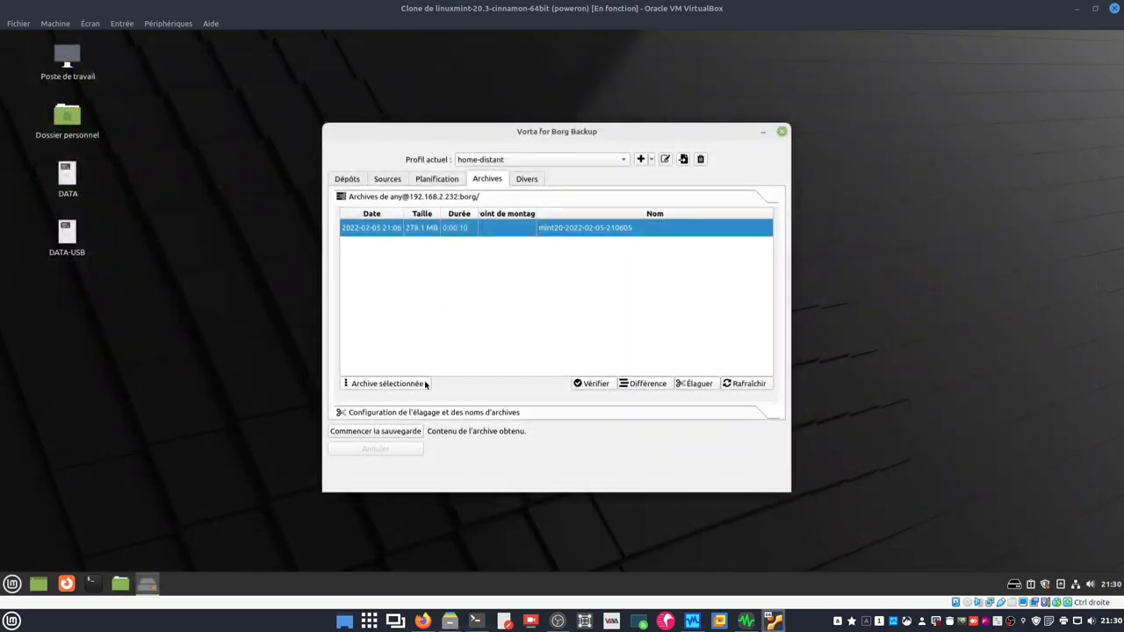
pyautogui.click(426, 384)
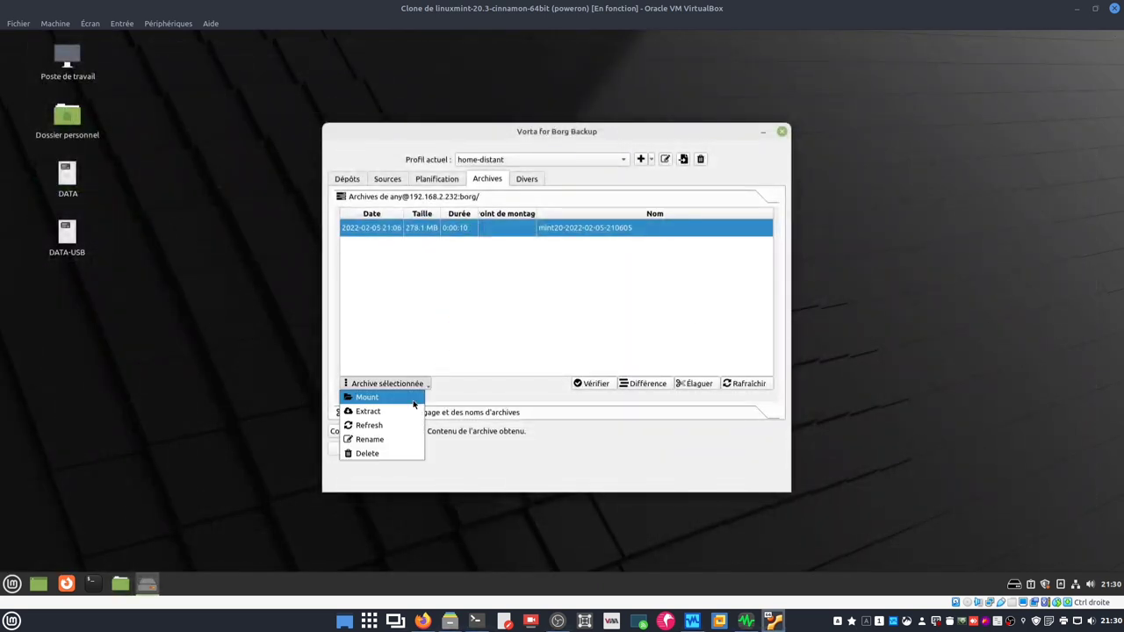
pyautogui.click(408, 412)
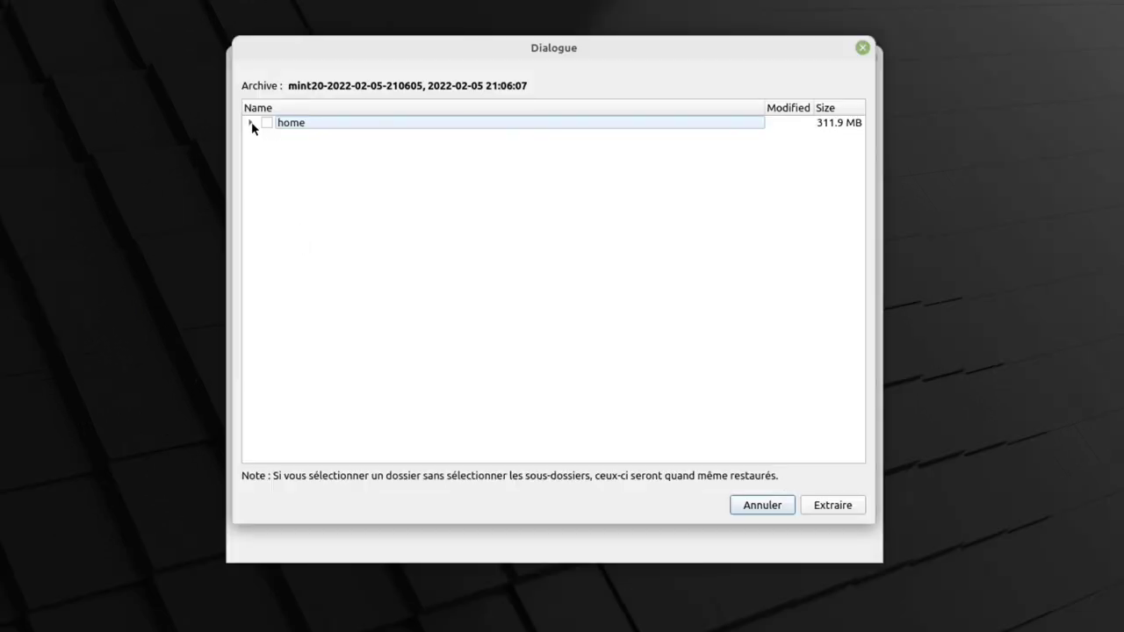
pyautogui.click(251, 123)
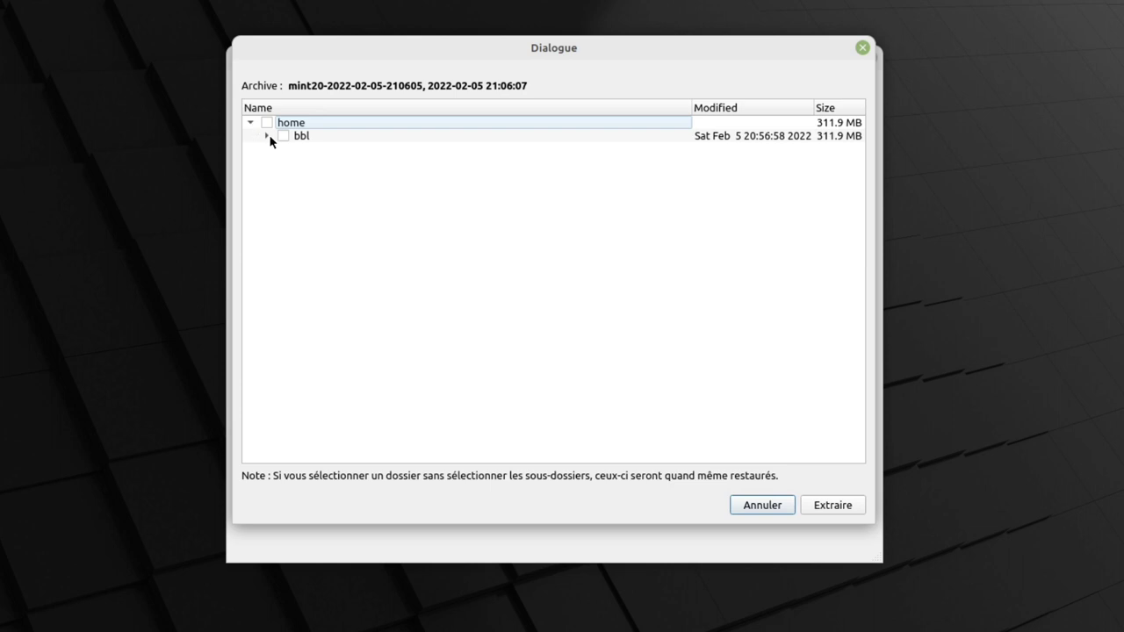
pyautogui.click(267, 135)
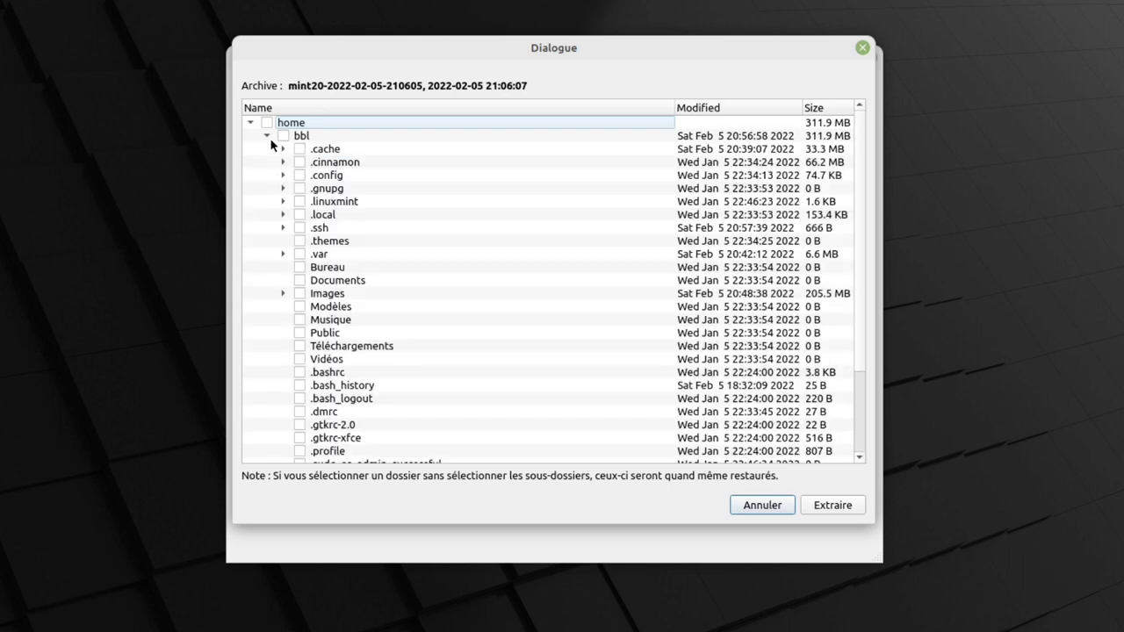
pyautogui.click(300, 293)
pyautogui.click(284, 295)
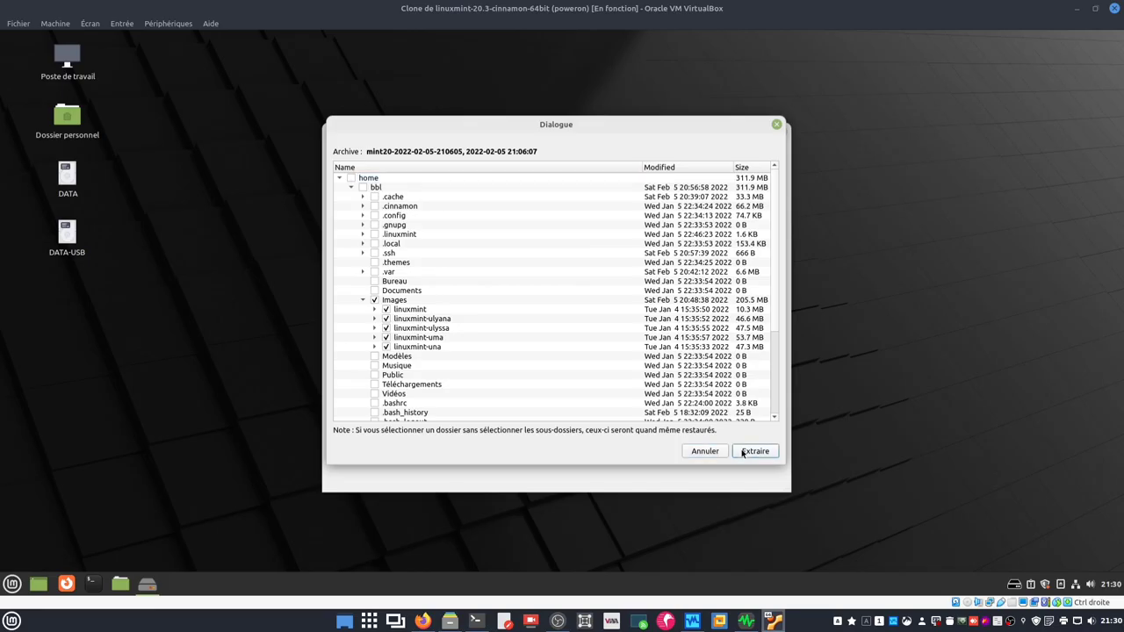
# - Extract the selected archive content into the personal home's Images directory
pyautogui.click(830, 506)
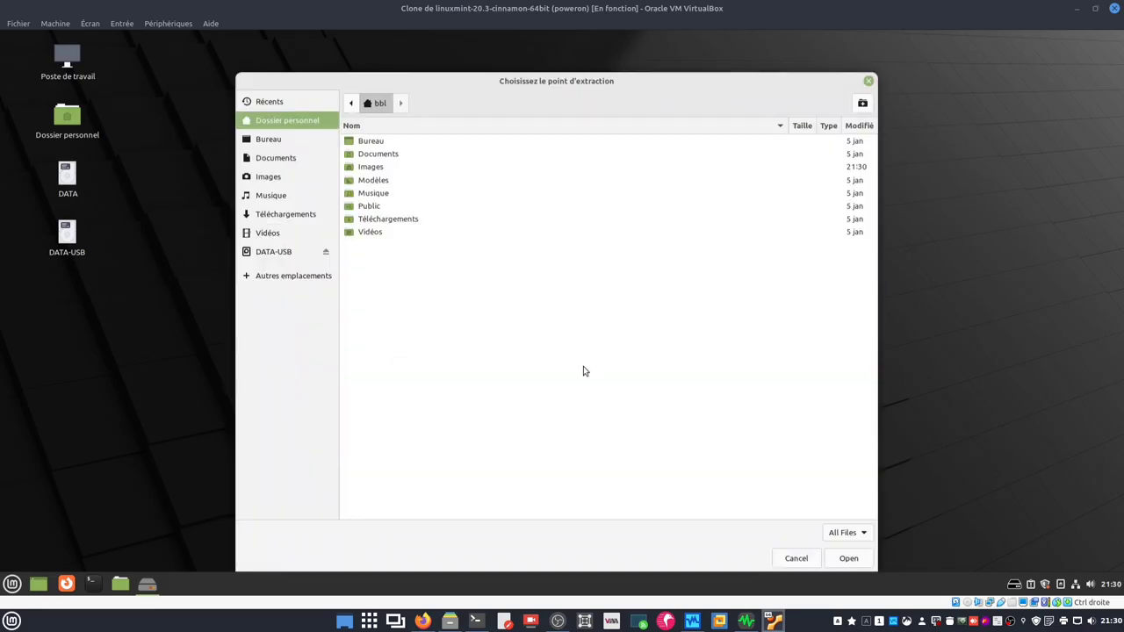
pyautogui.click(370, 168)
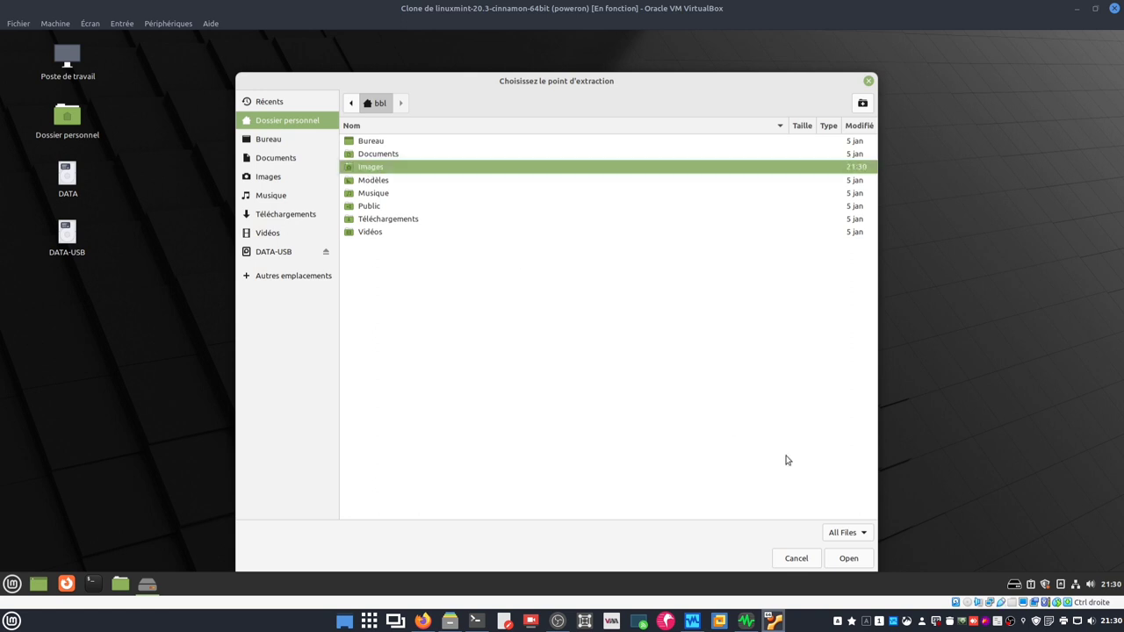
pyautogui.click(850, 559)
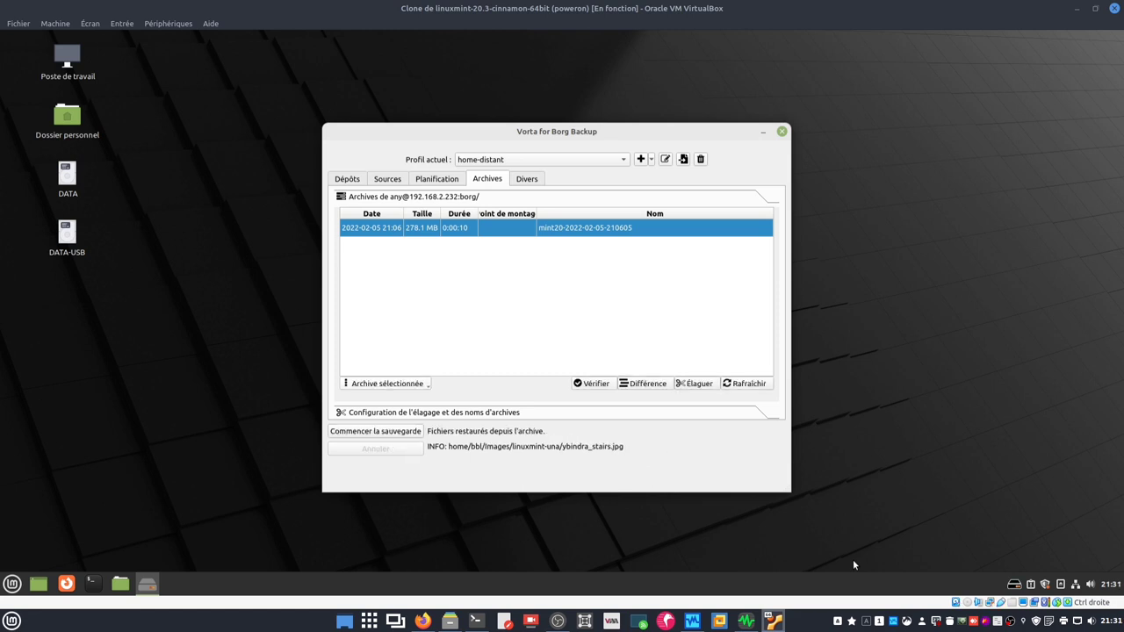
pyautogui.click(420, 385)
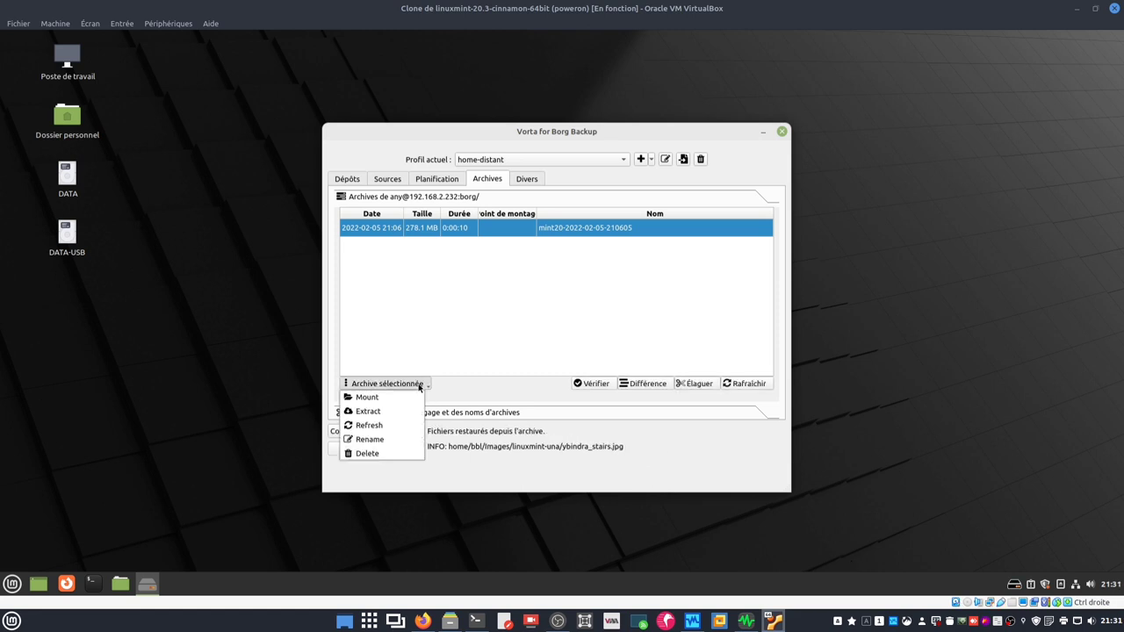
pyautogui.click(195, 304)
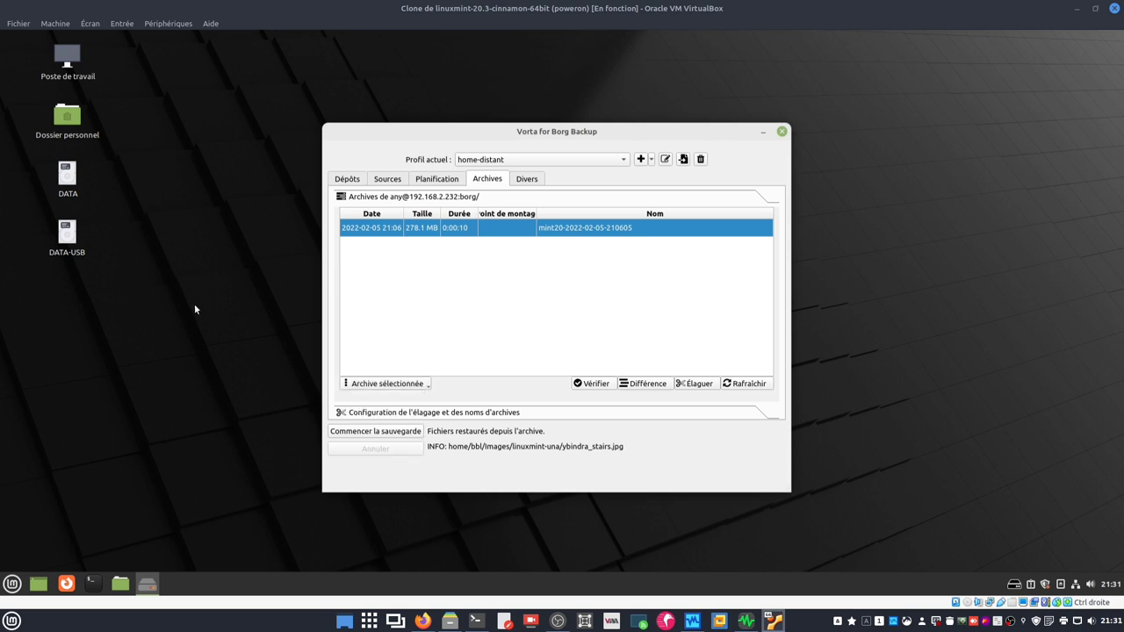
# - Examine each level of the extracted home folder tree inside the personal Images directory, down to its nested Images folder
pyautogui.doubleClick(79, 120)
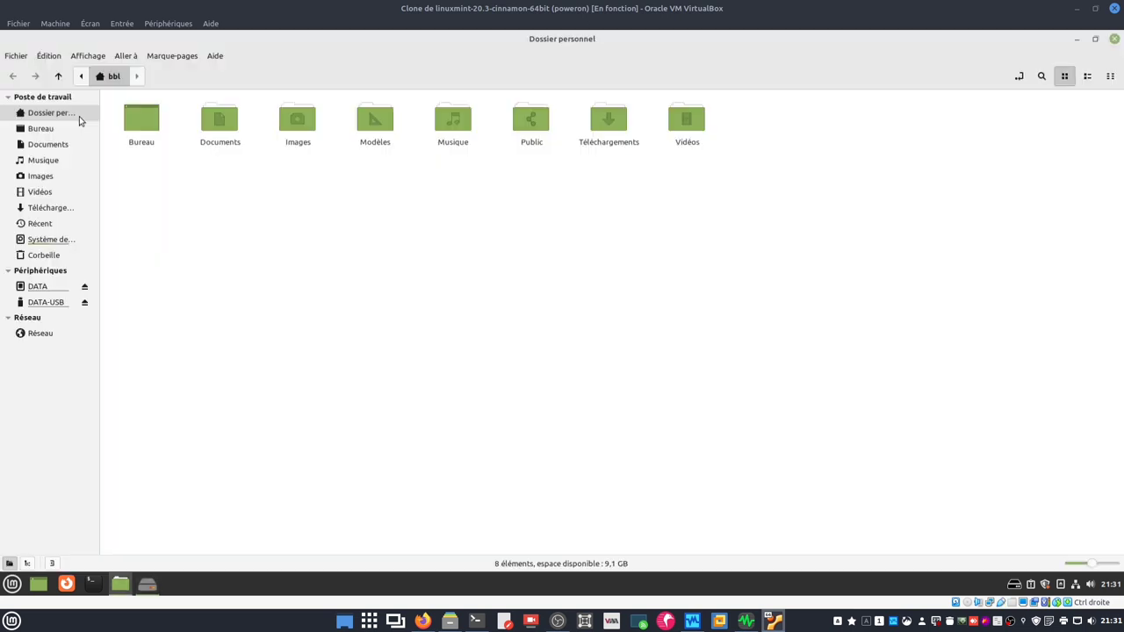
pyautogui.doubleClick(293, 130)
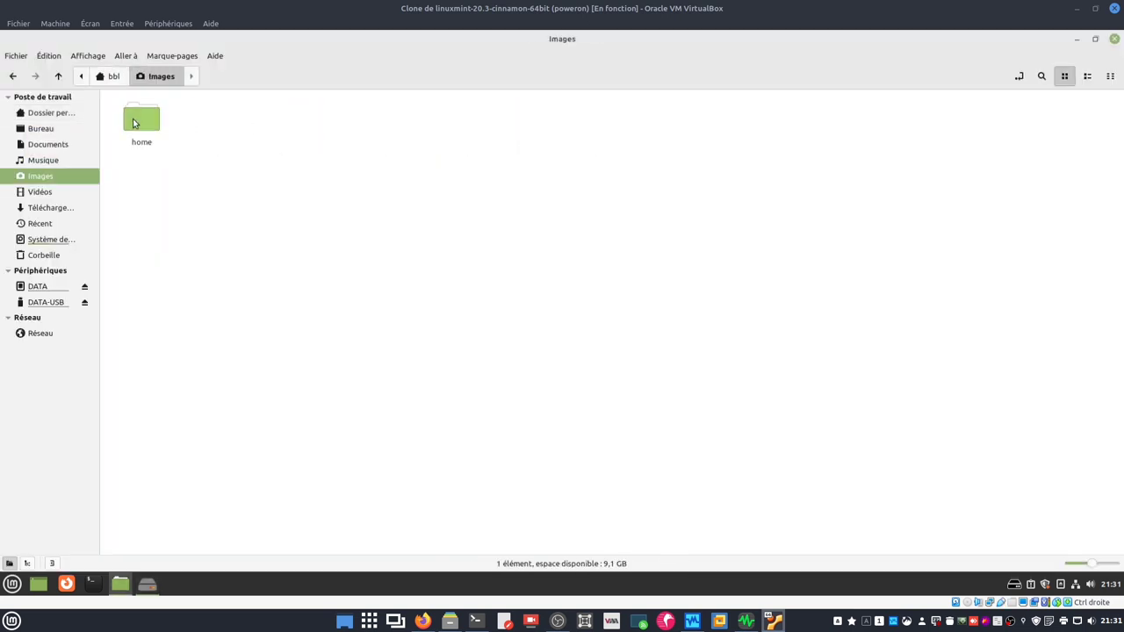
pyautogui.doubleClick(134, 123)
pyautogui.doubleClick(135, 123)
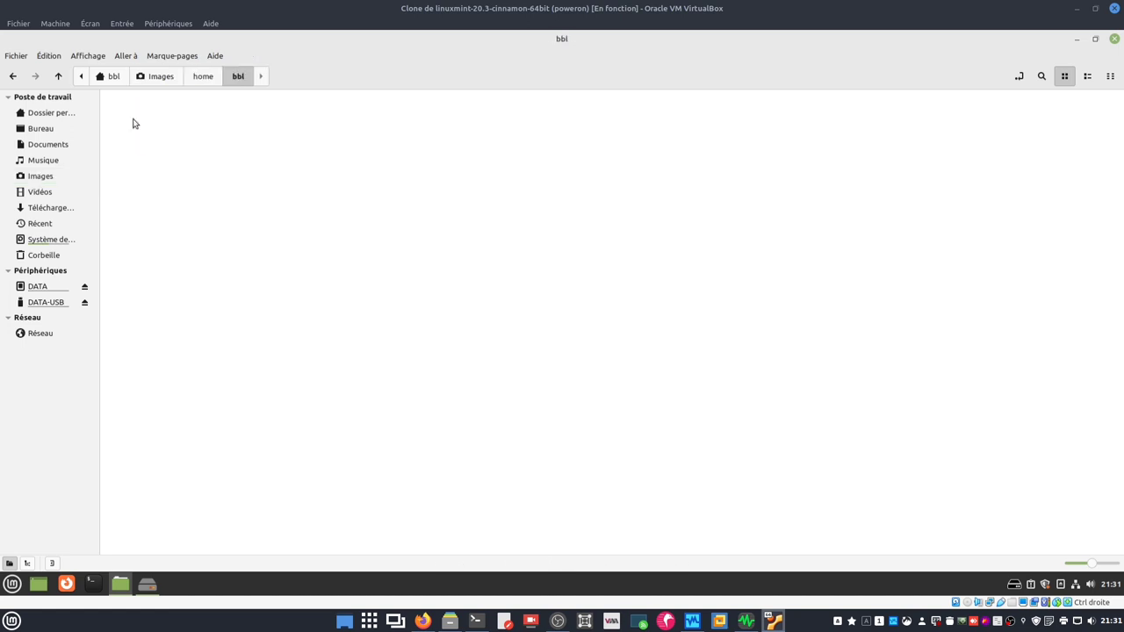
pyautogui.doubleClick(135, 123)
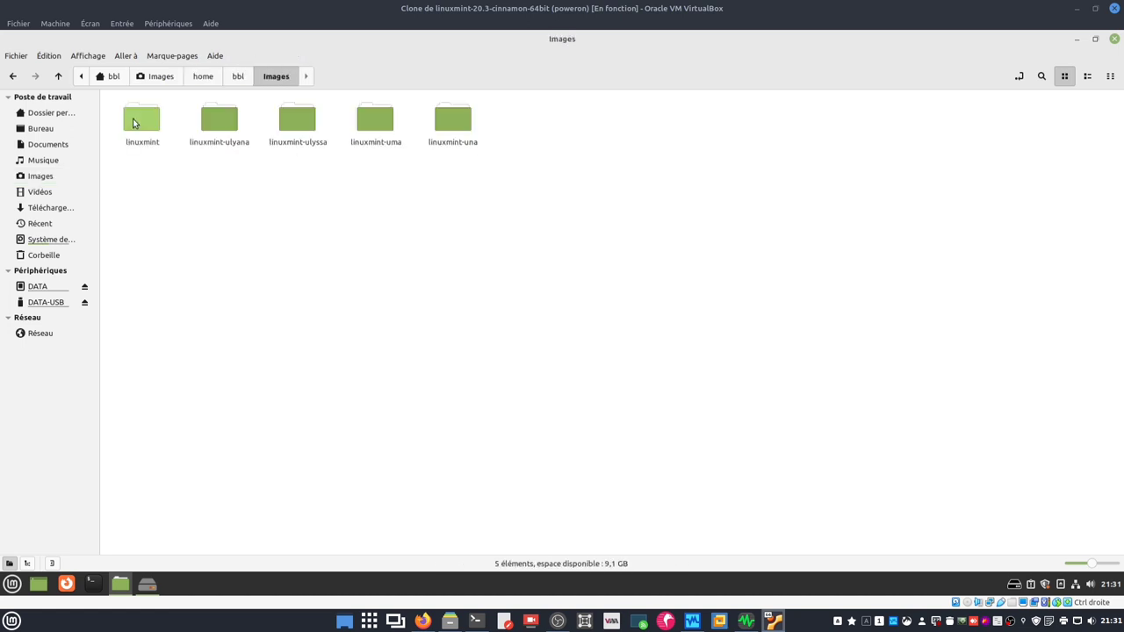
pyautogui.click(238, 77)
pyautogui.click(203, 77)
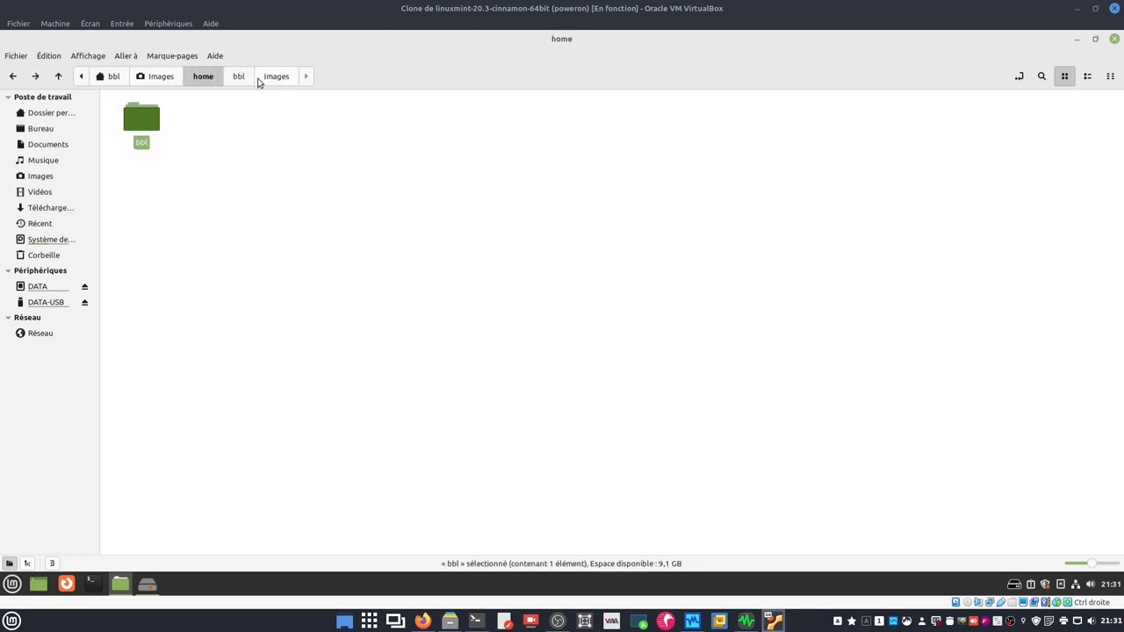
pyautogui.click(160, 76)
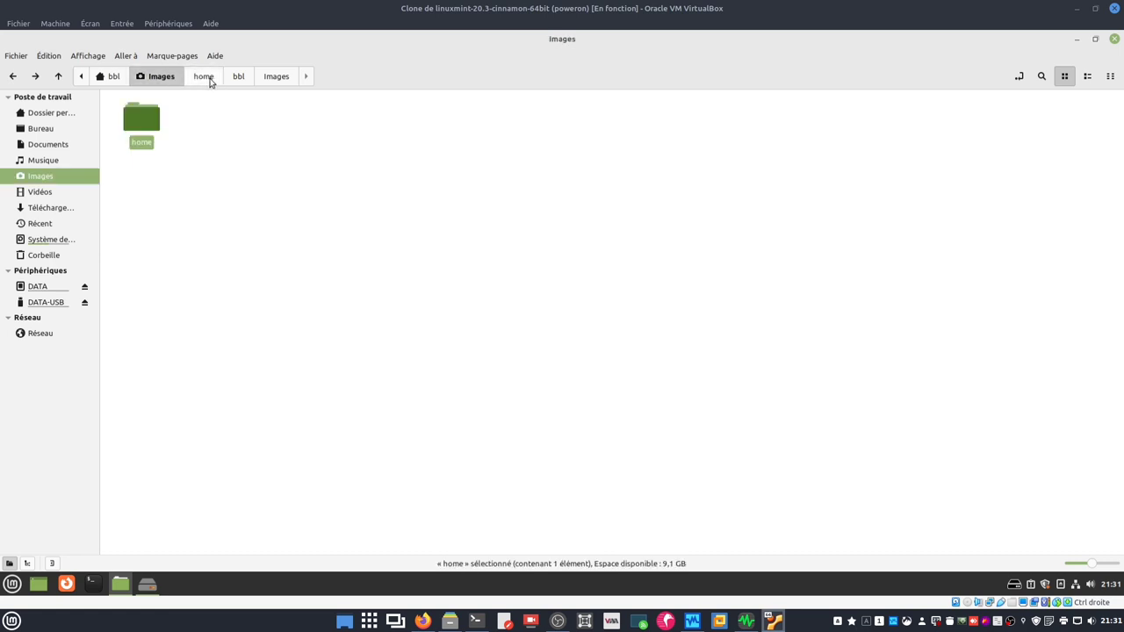
pyautogui.click(277, 77)
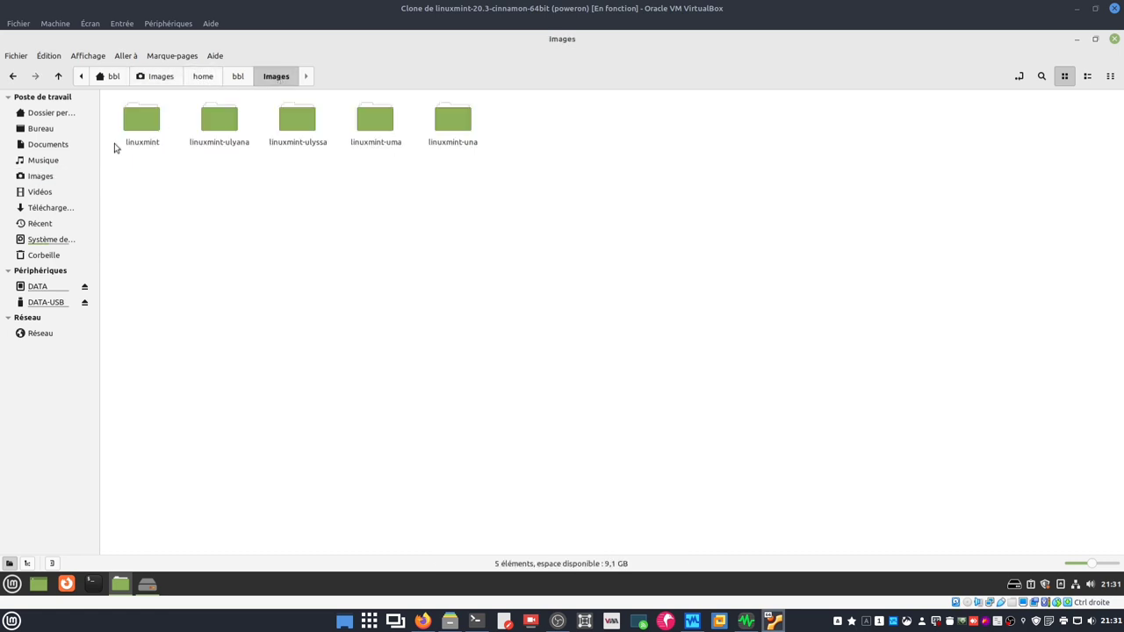
# - Move the five linuxmint folders from the extracted nested Images folder up to the personal home's Images directory
pyautogui.moveTo(114, 148); pyautogui.dragTo(475, 130)
pyautogui.rightClick(457, 133)
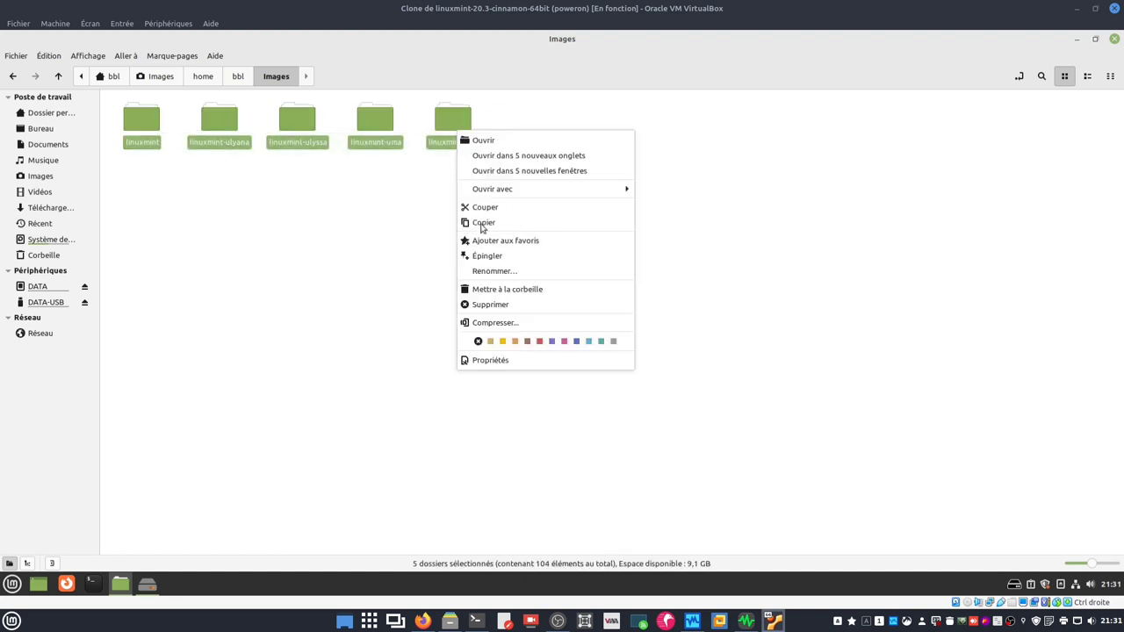
pyautogui.click(485, 207)
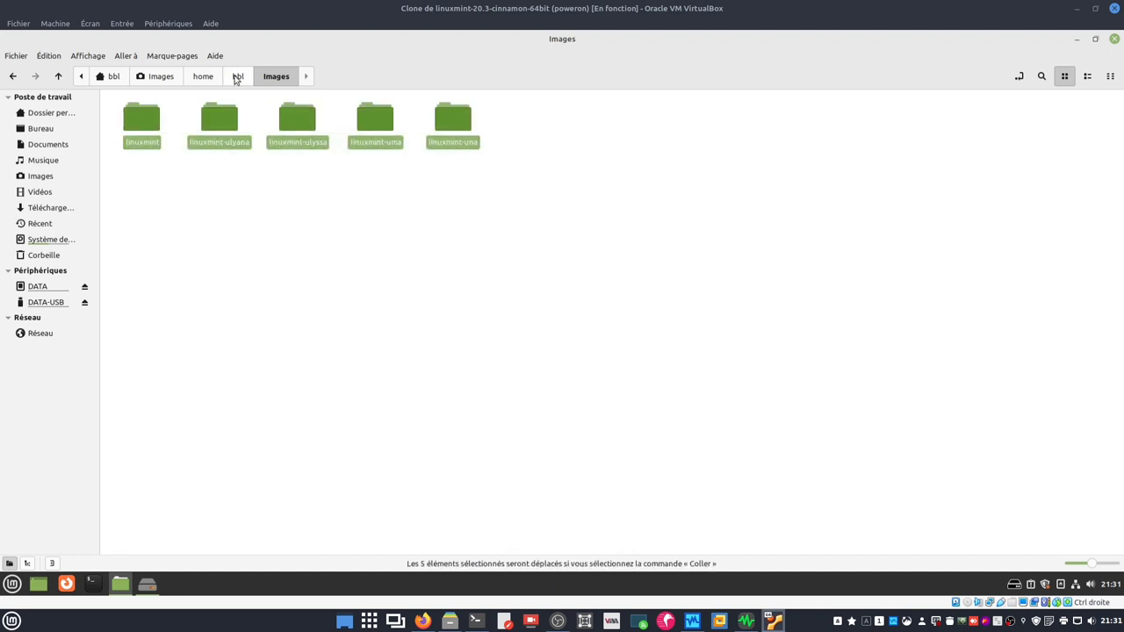
pyautogui.click(169, 77)
pyautogui.rightClick(279, 224)
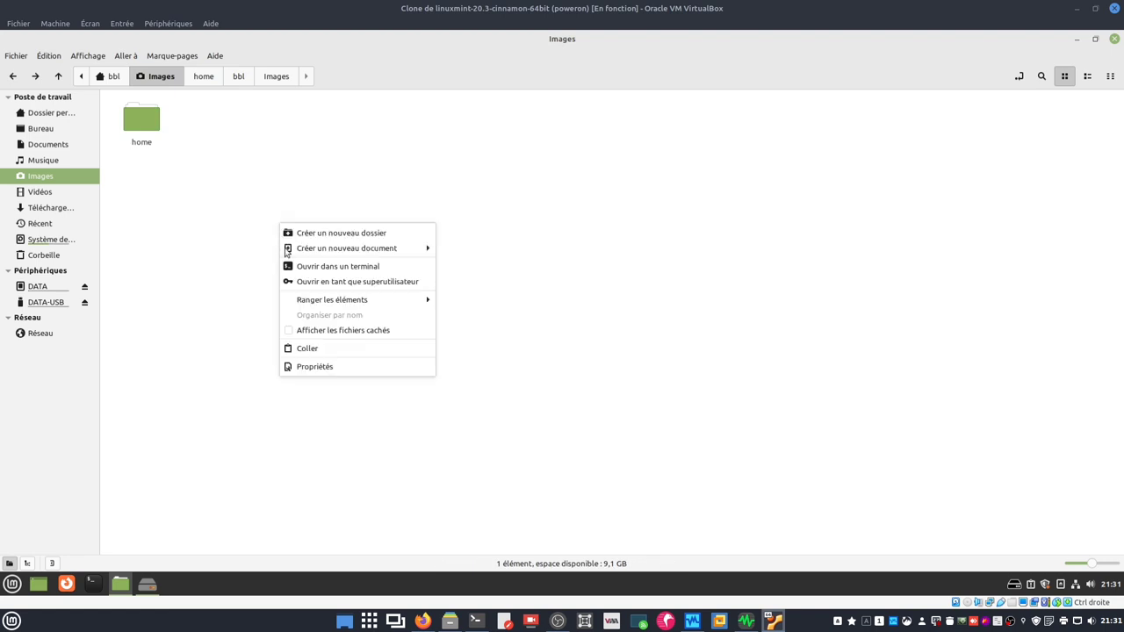
pyautogui.click(320, 351)
# - Permanently delete the leftover extracted home folder from the personal Images directory and close the file manager
pyautogui.click(146, 126)
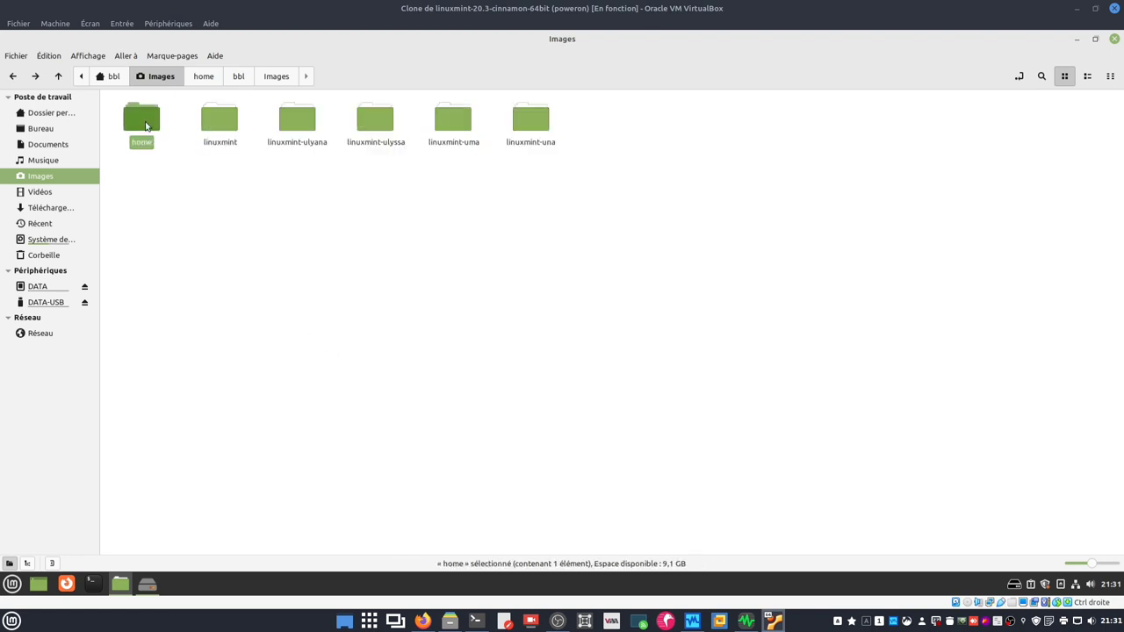
pyautogui.rightClick(146, 126)
pyautogui.click(208, 350)
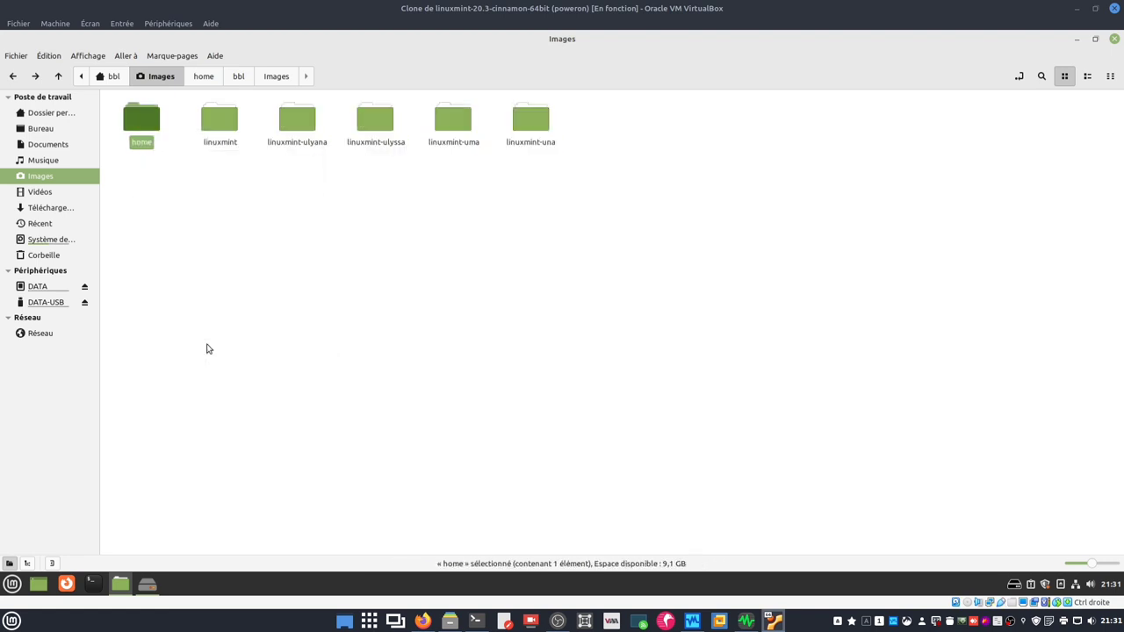
pyautogui.click(629, 354)
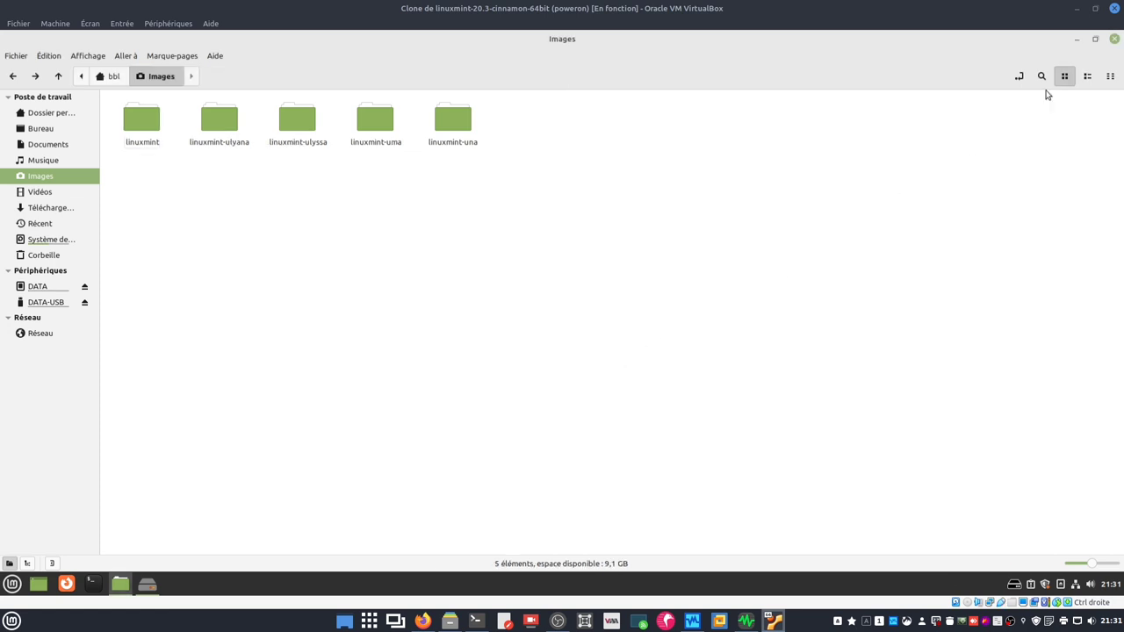
pyautogui.click(1115, 38)
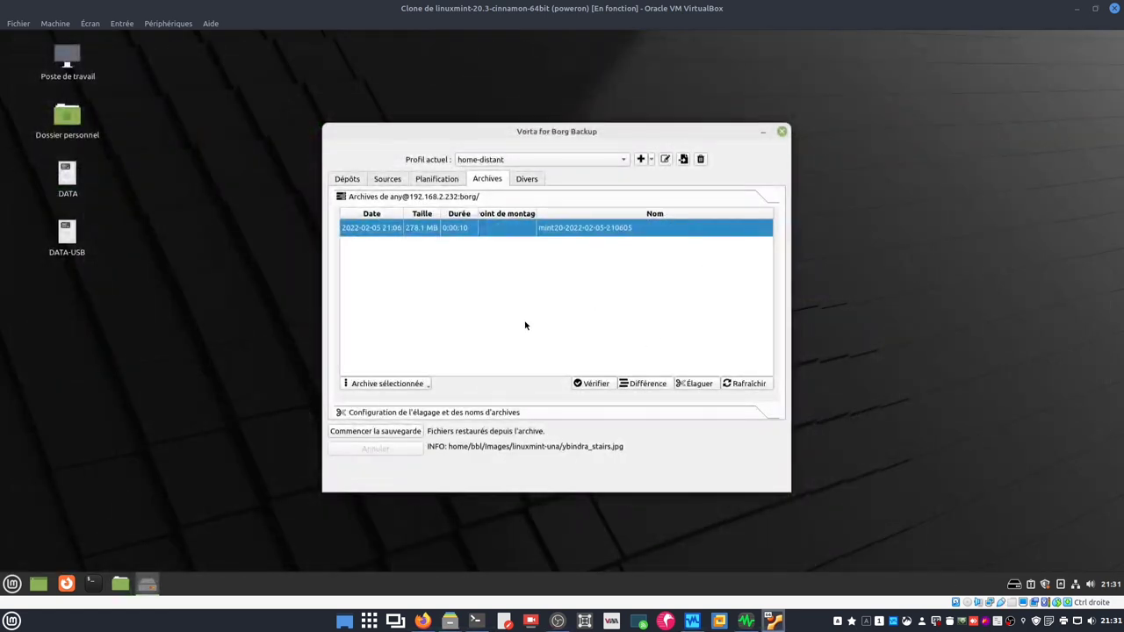